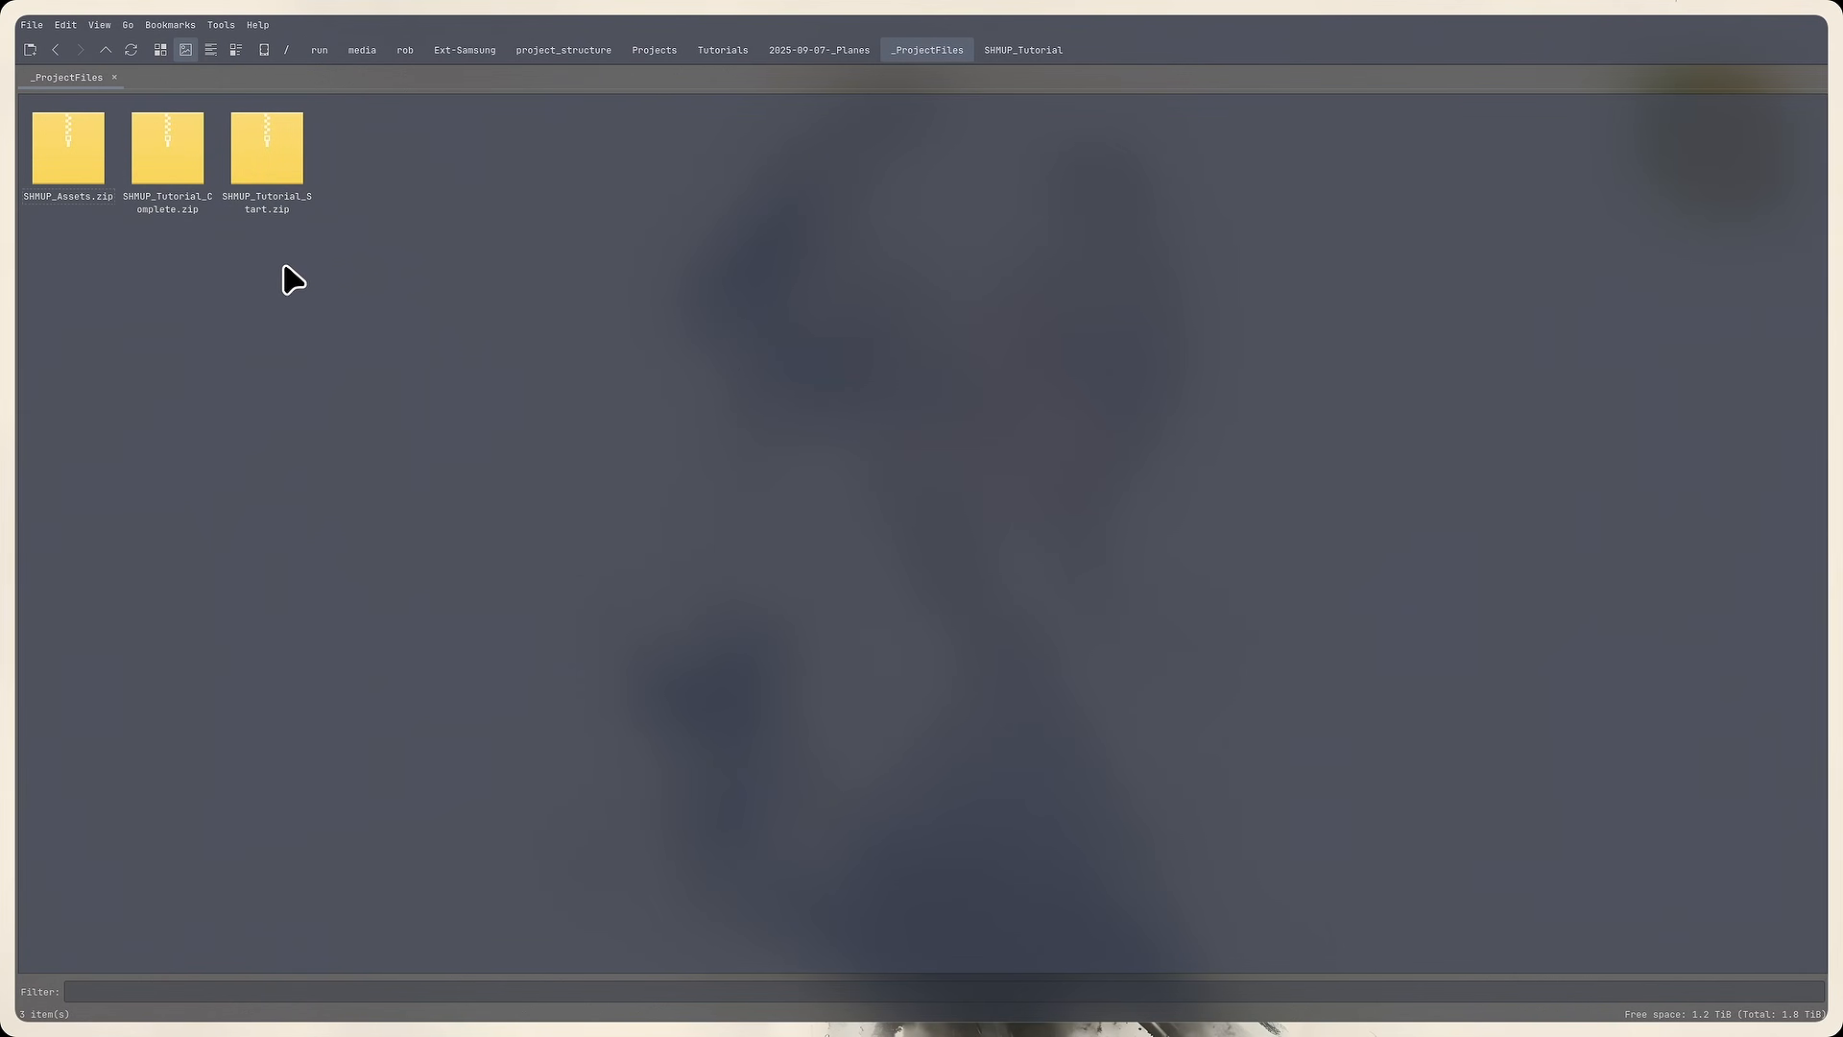
Extract SHMUP_Tutorial_Start.zip into the current folder and open the extracted SHMUP_Tutorial folder.
right_click(265, 162)
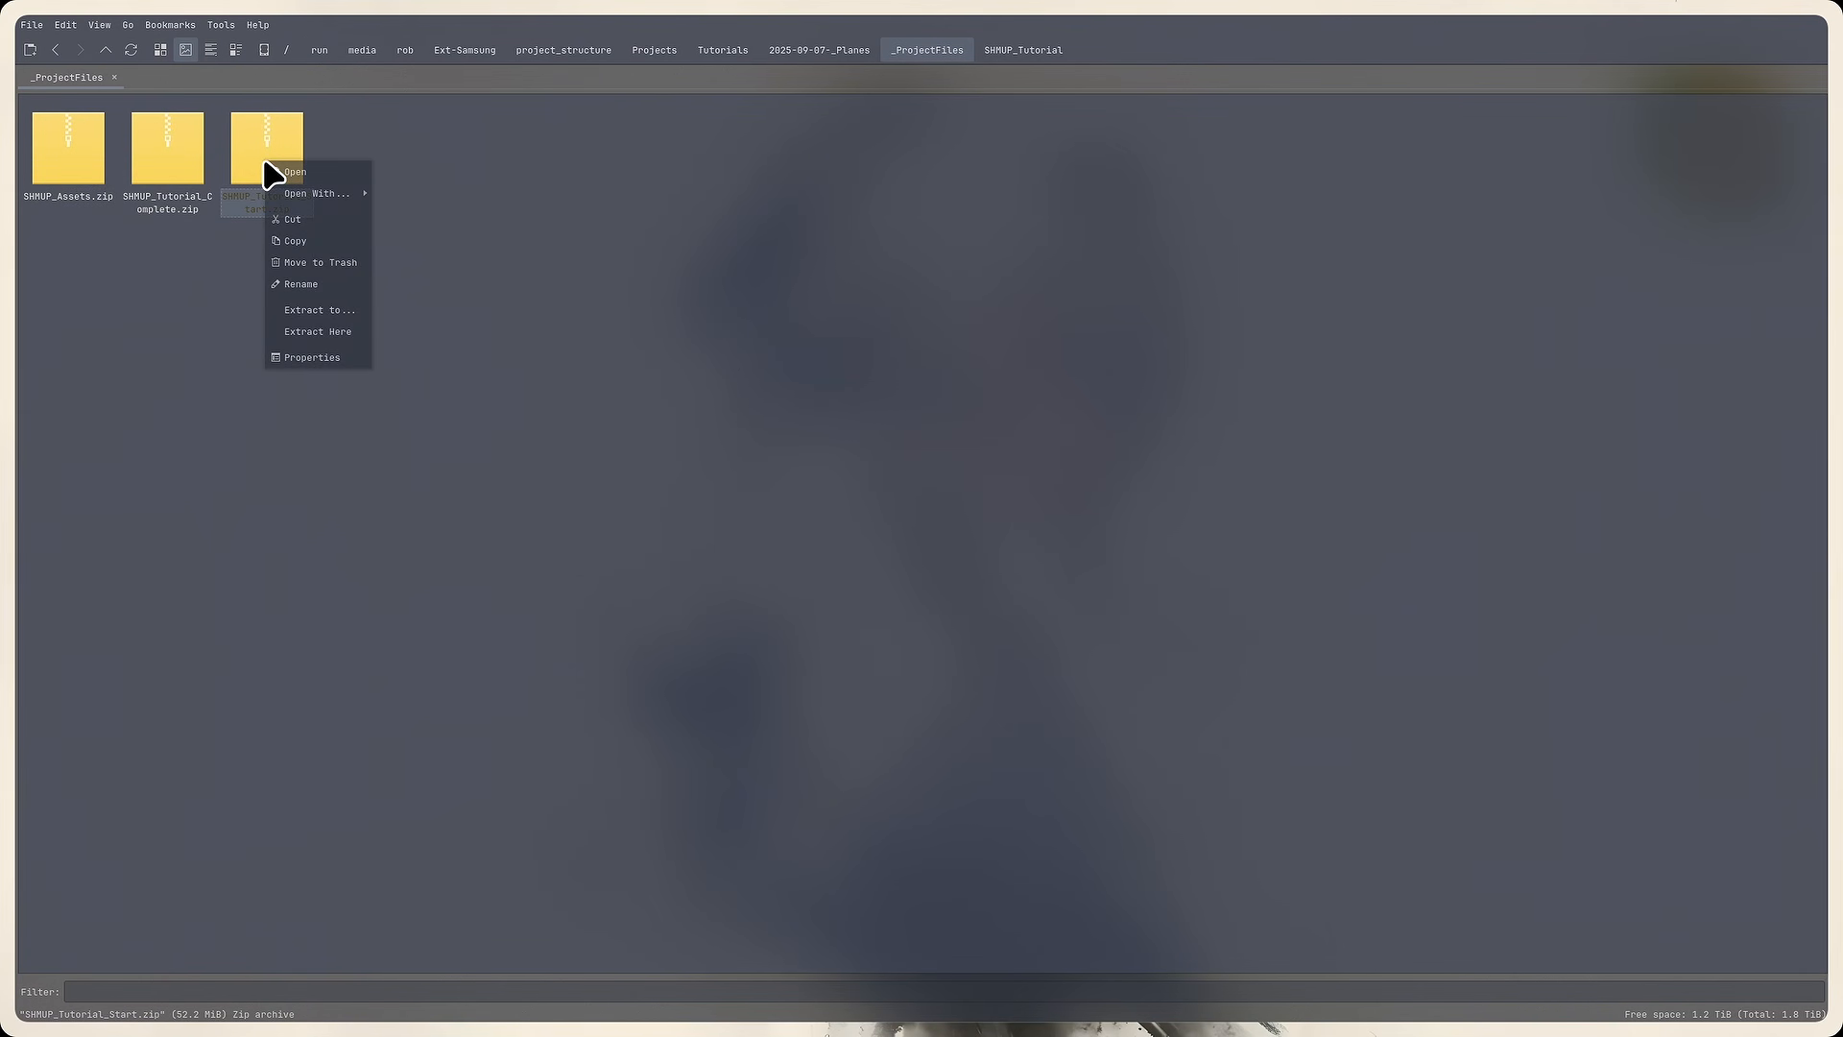
left_click(331, 331)
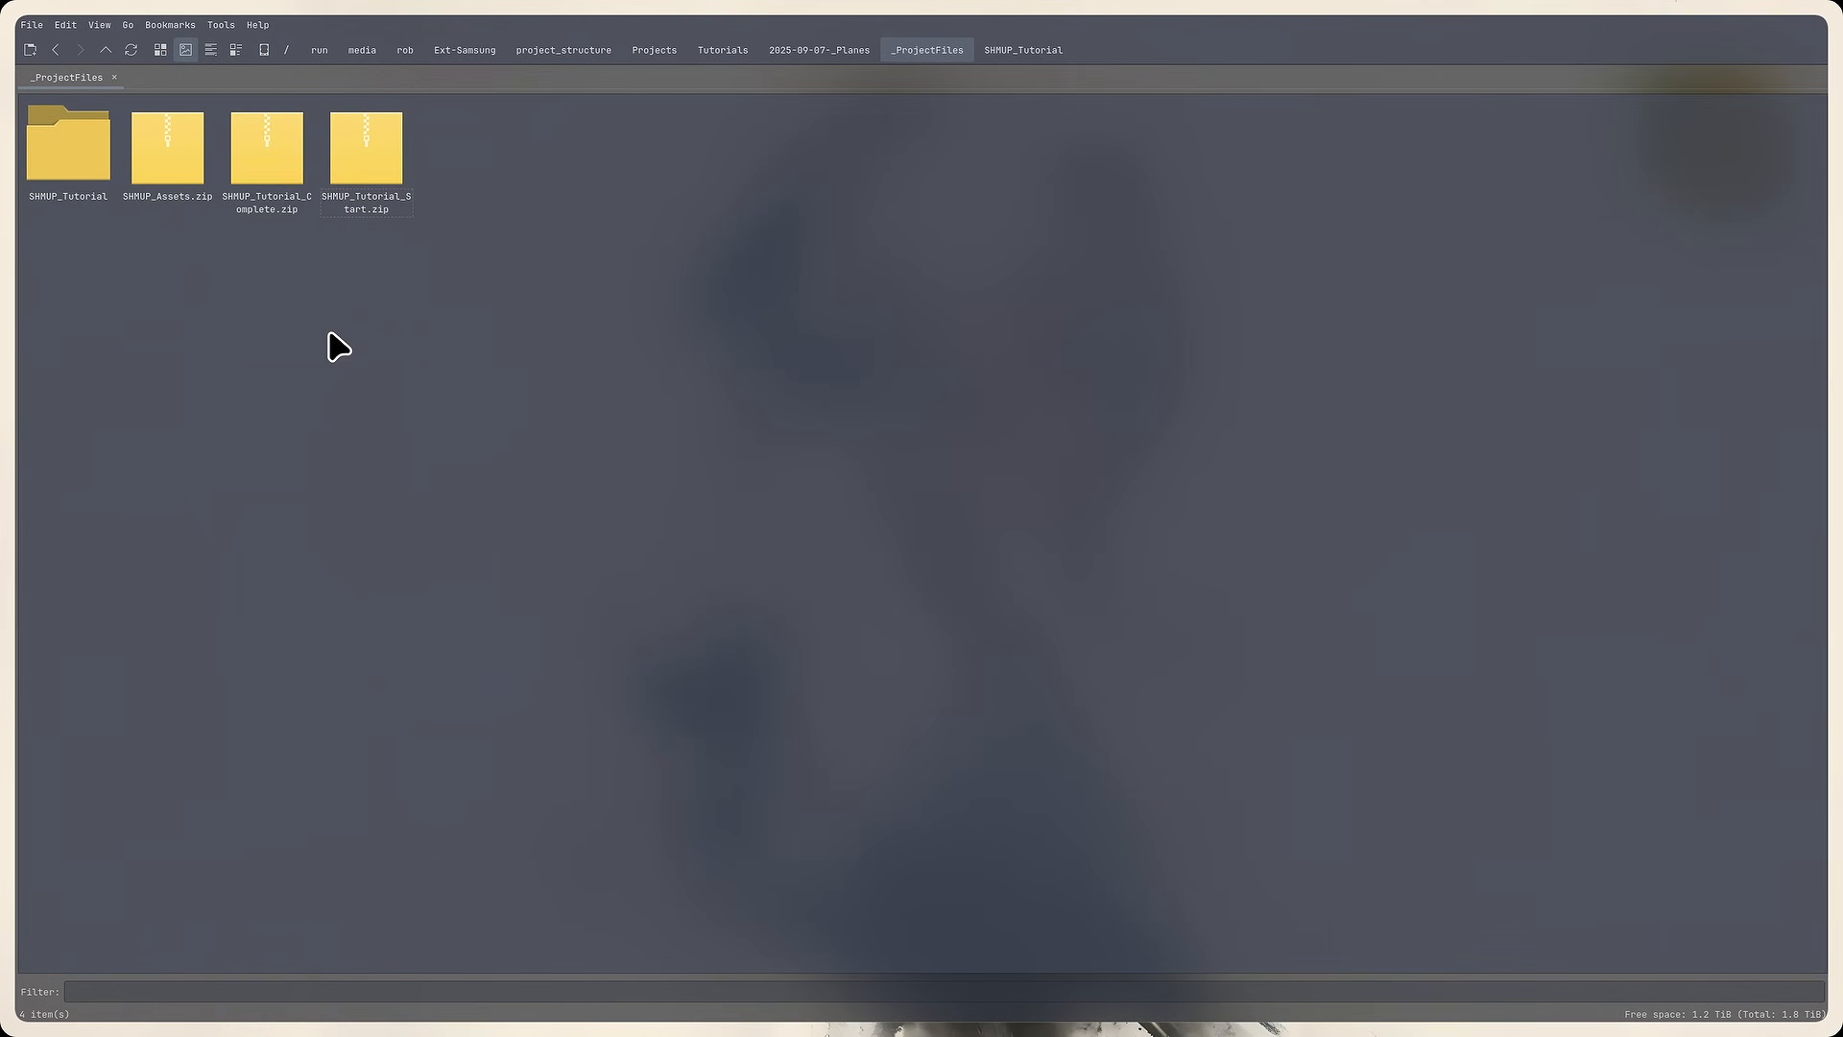
double_click(75, 144)
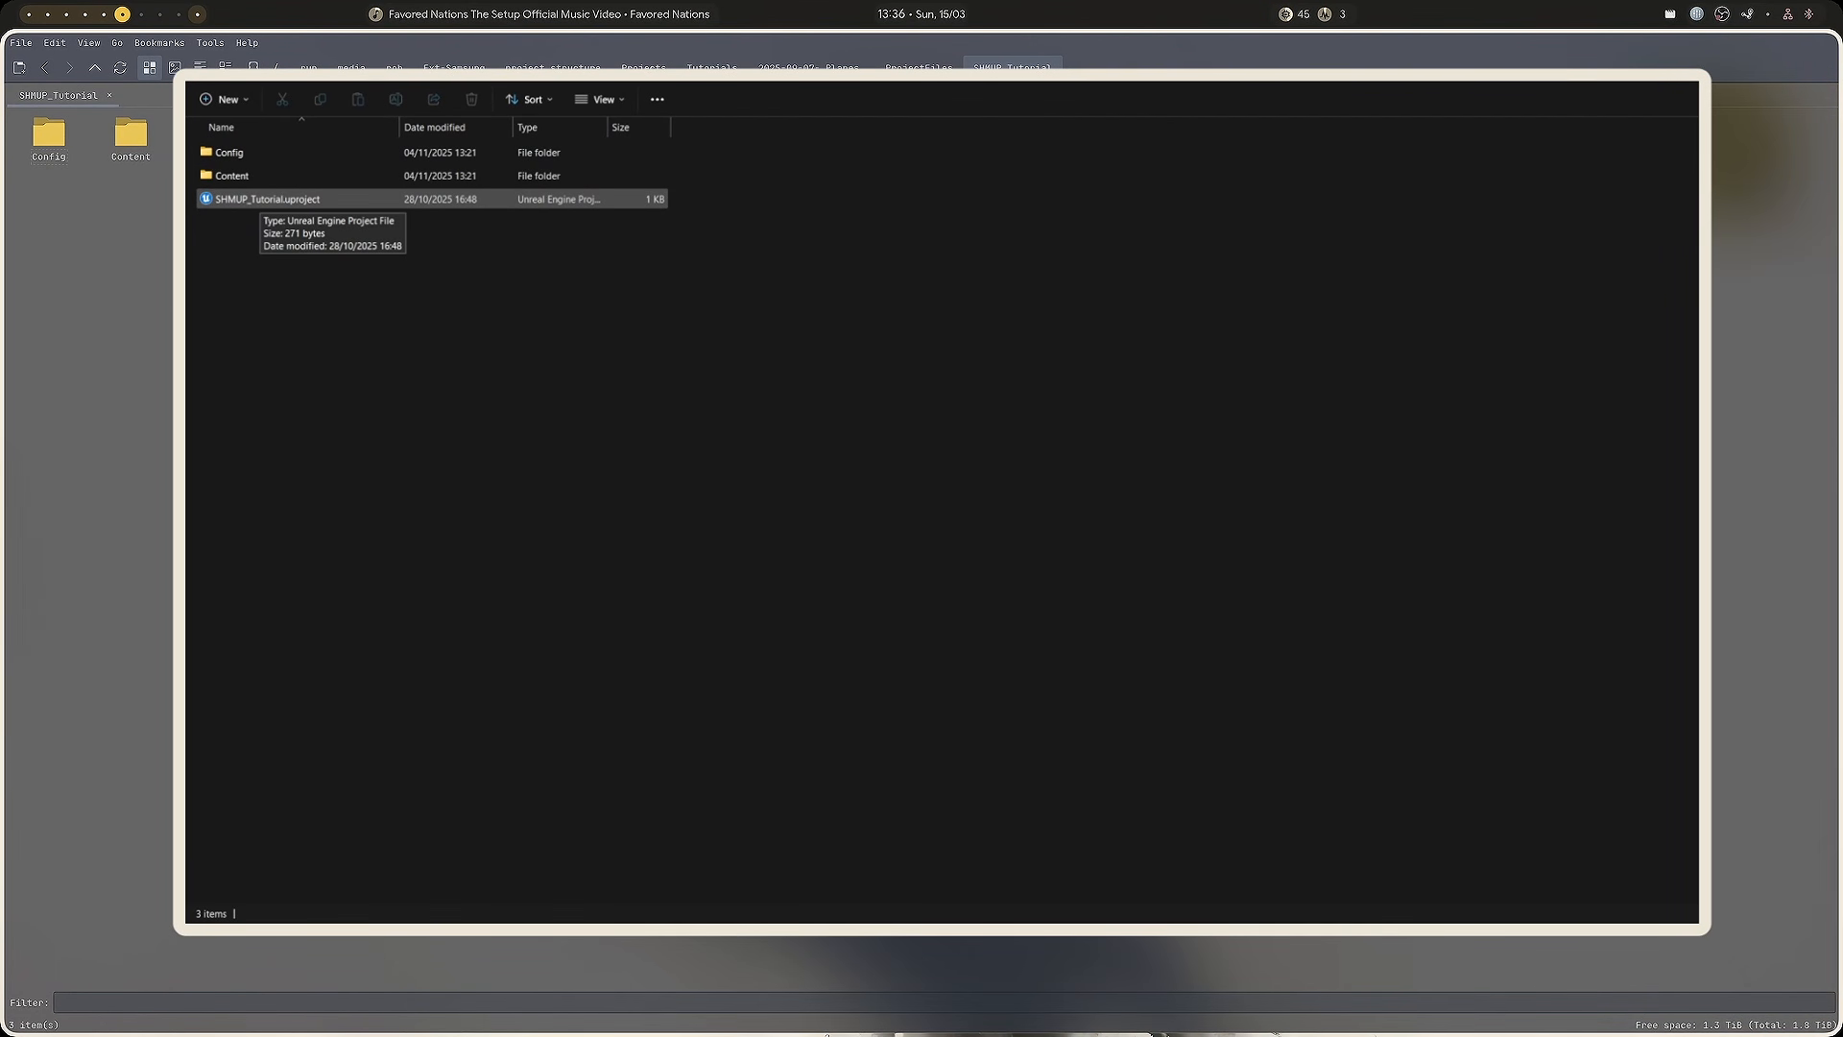
Switch the Unreal Engine version of SHMUP_Tutorial.uproject to 5.6.
right_click(263, 200)
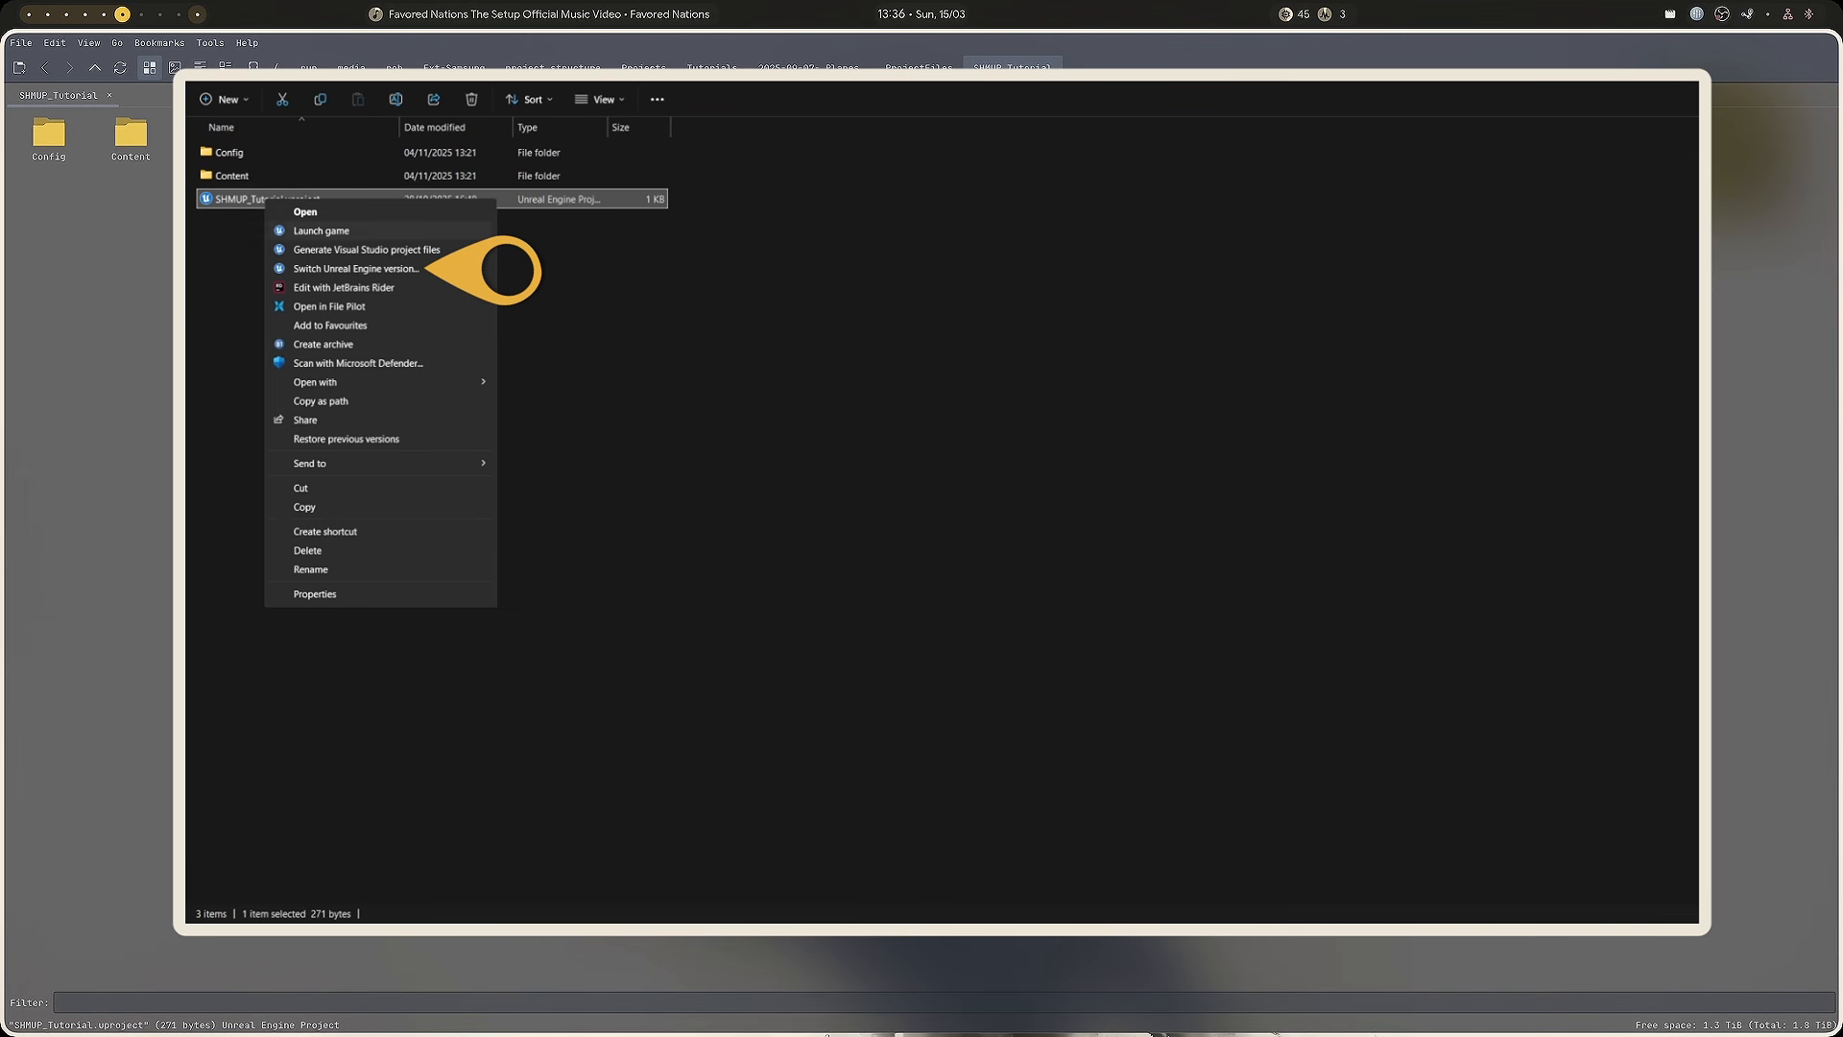
left_click(356, 269)
left_click(989, 409)
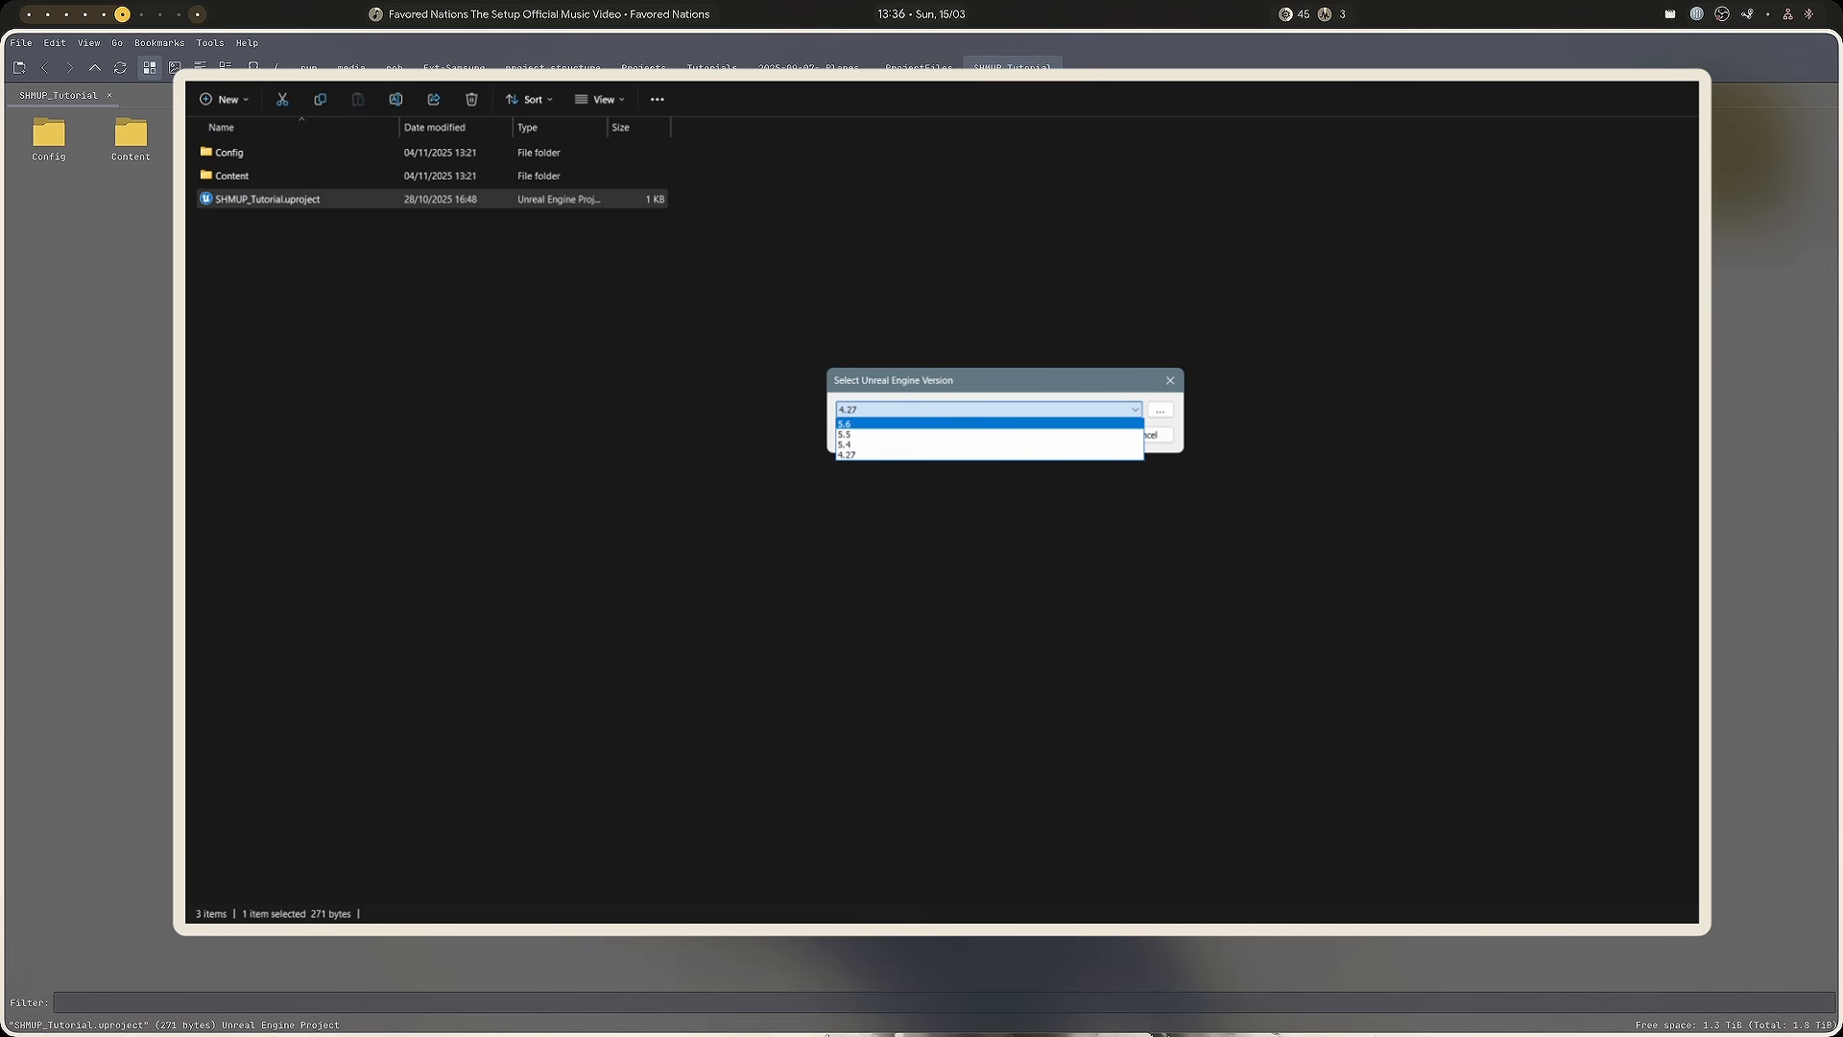
left_click(845, 424)
left_click(1083, 434)
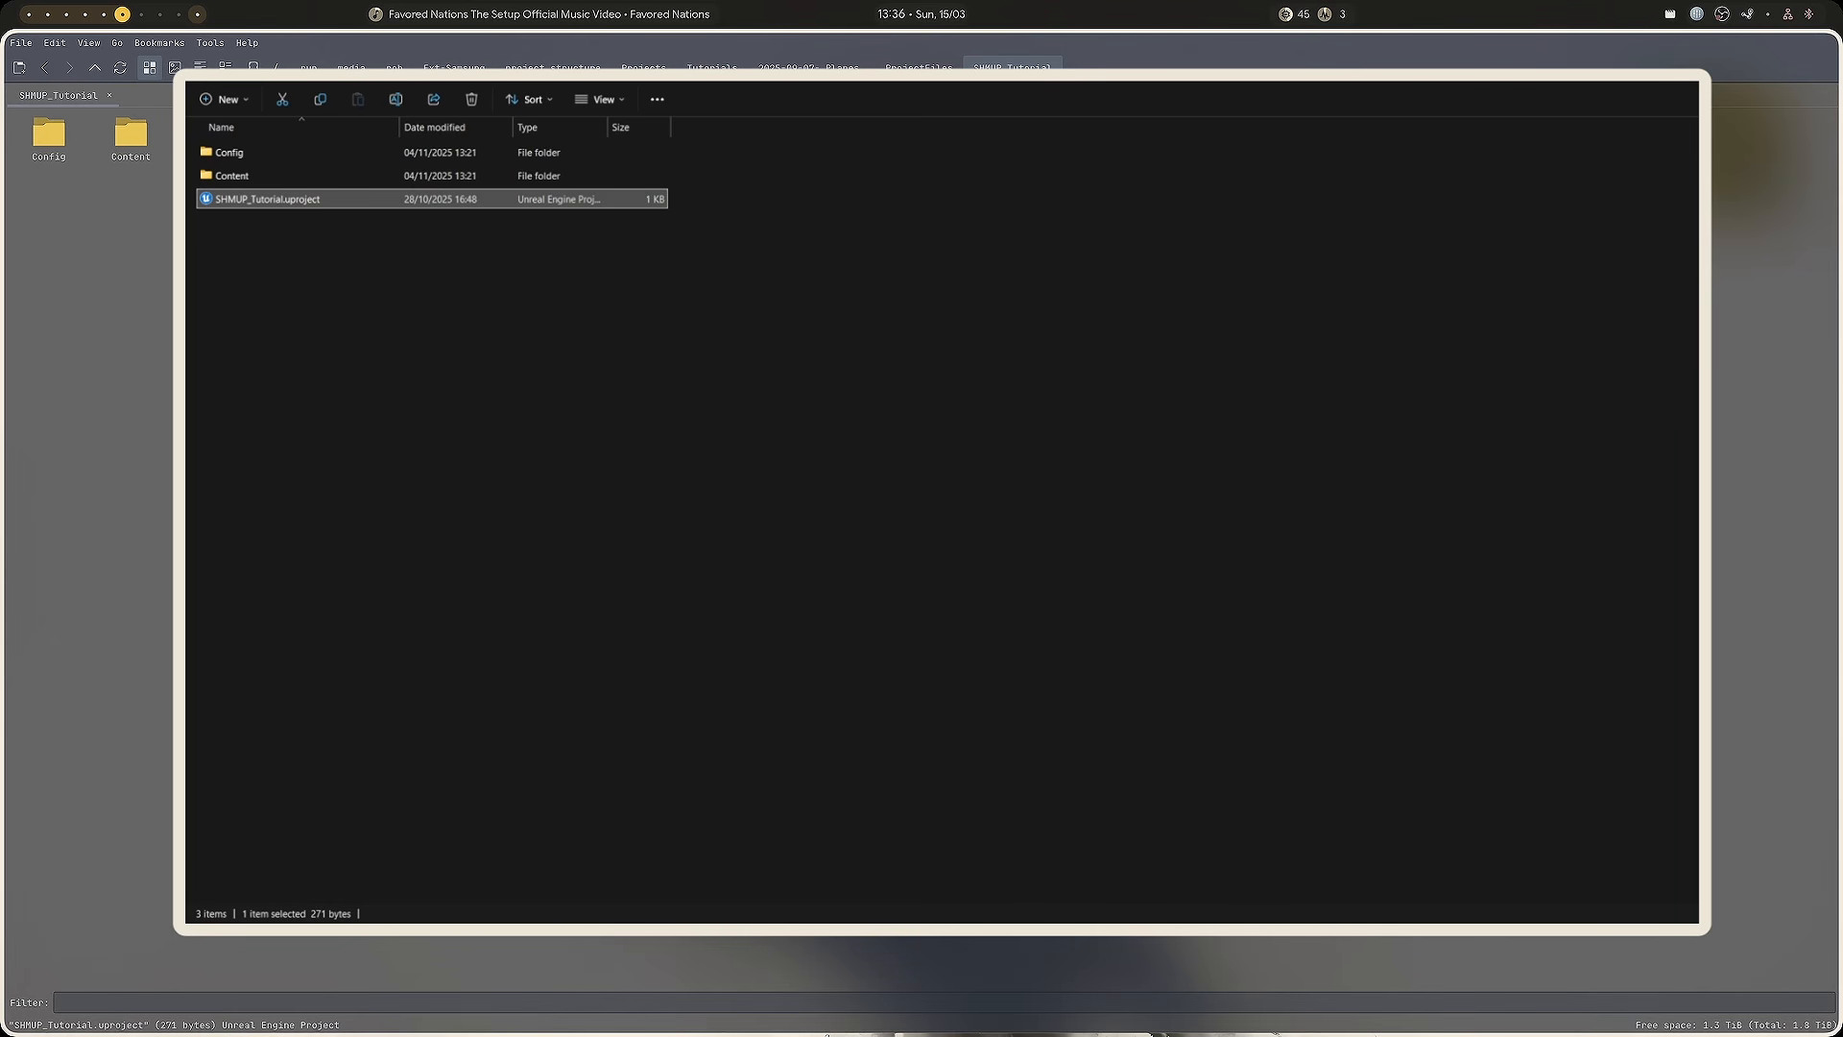
Open SHMUP_Tutorial.uproject in a text editor, set EngineAssociation to "5.6", then save and close the file.
right_click(214, 134)
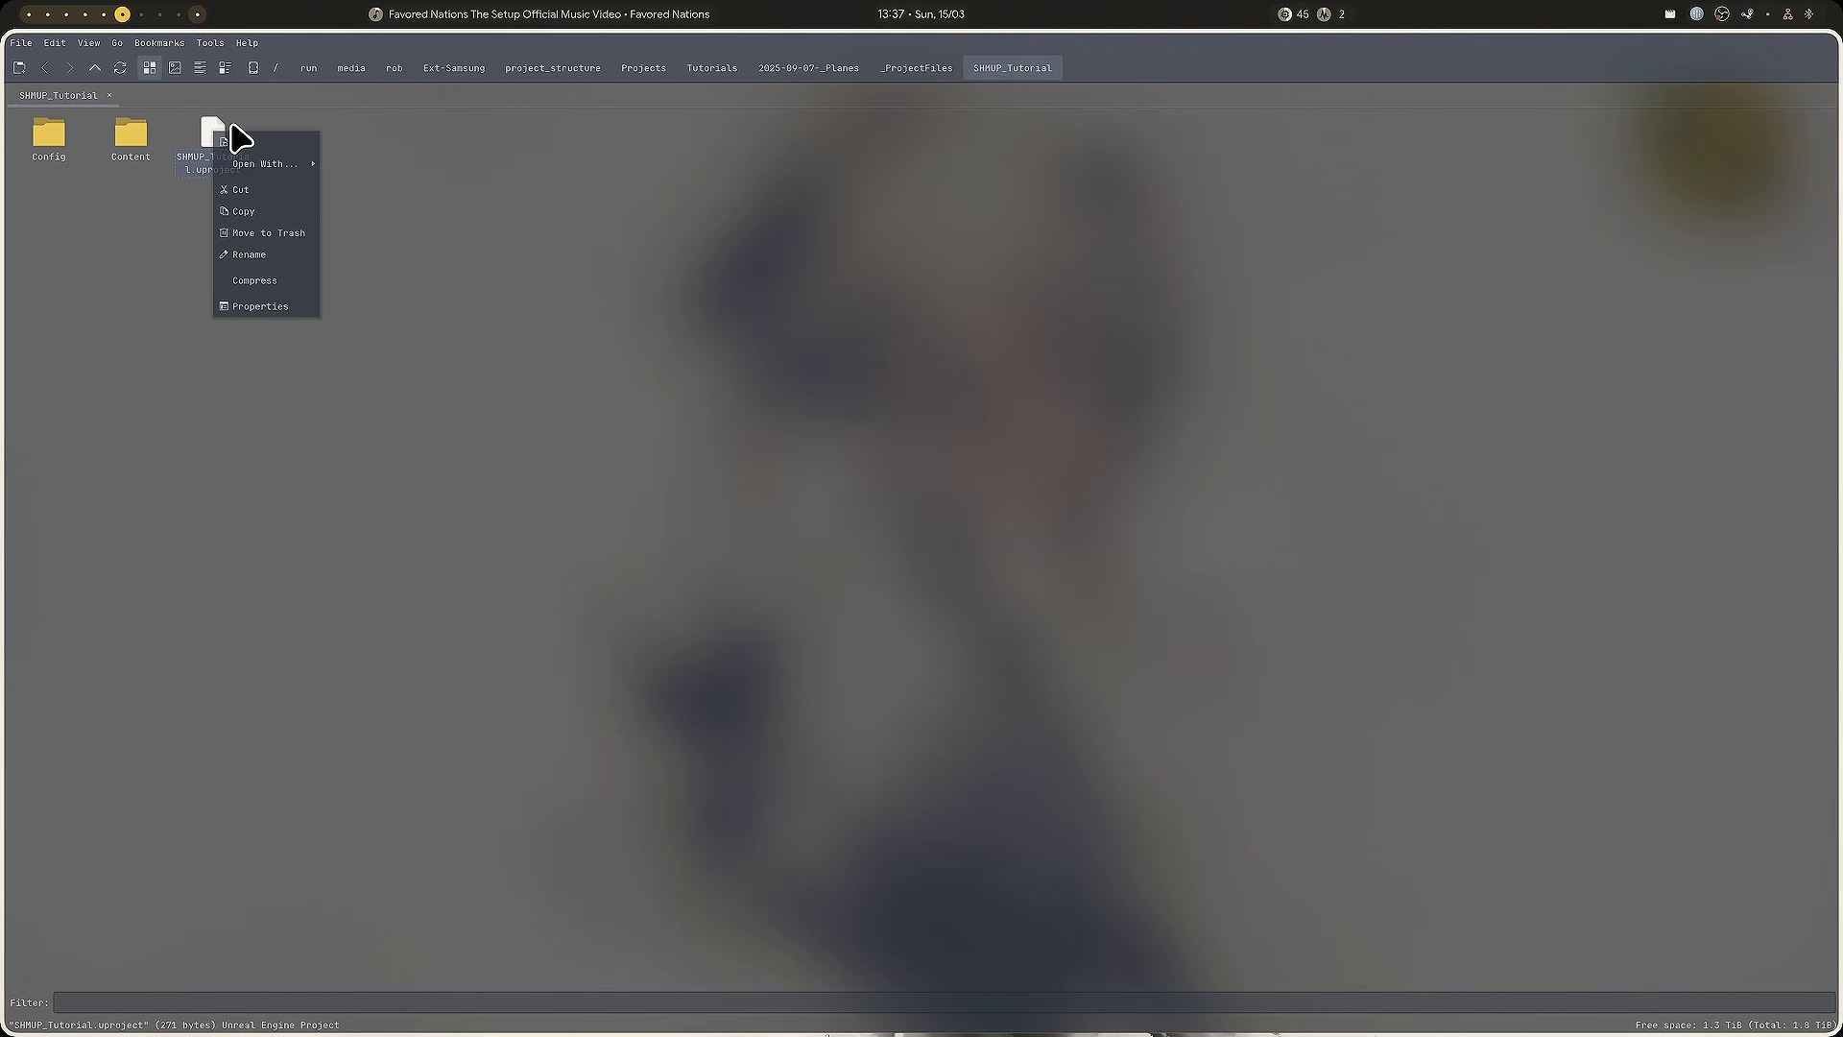
mouse_move(250, 165)
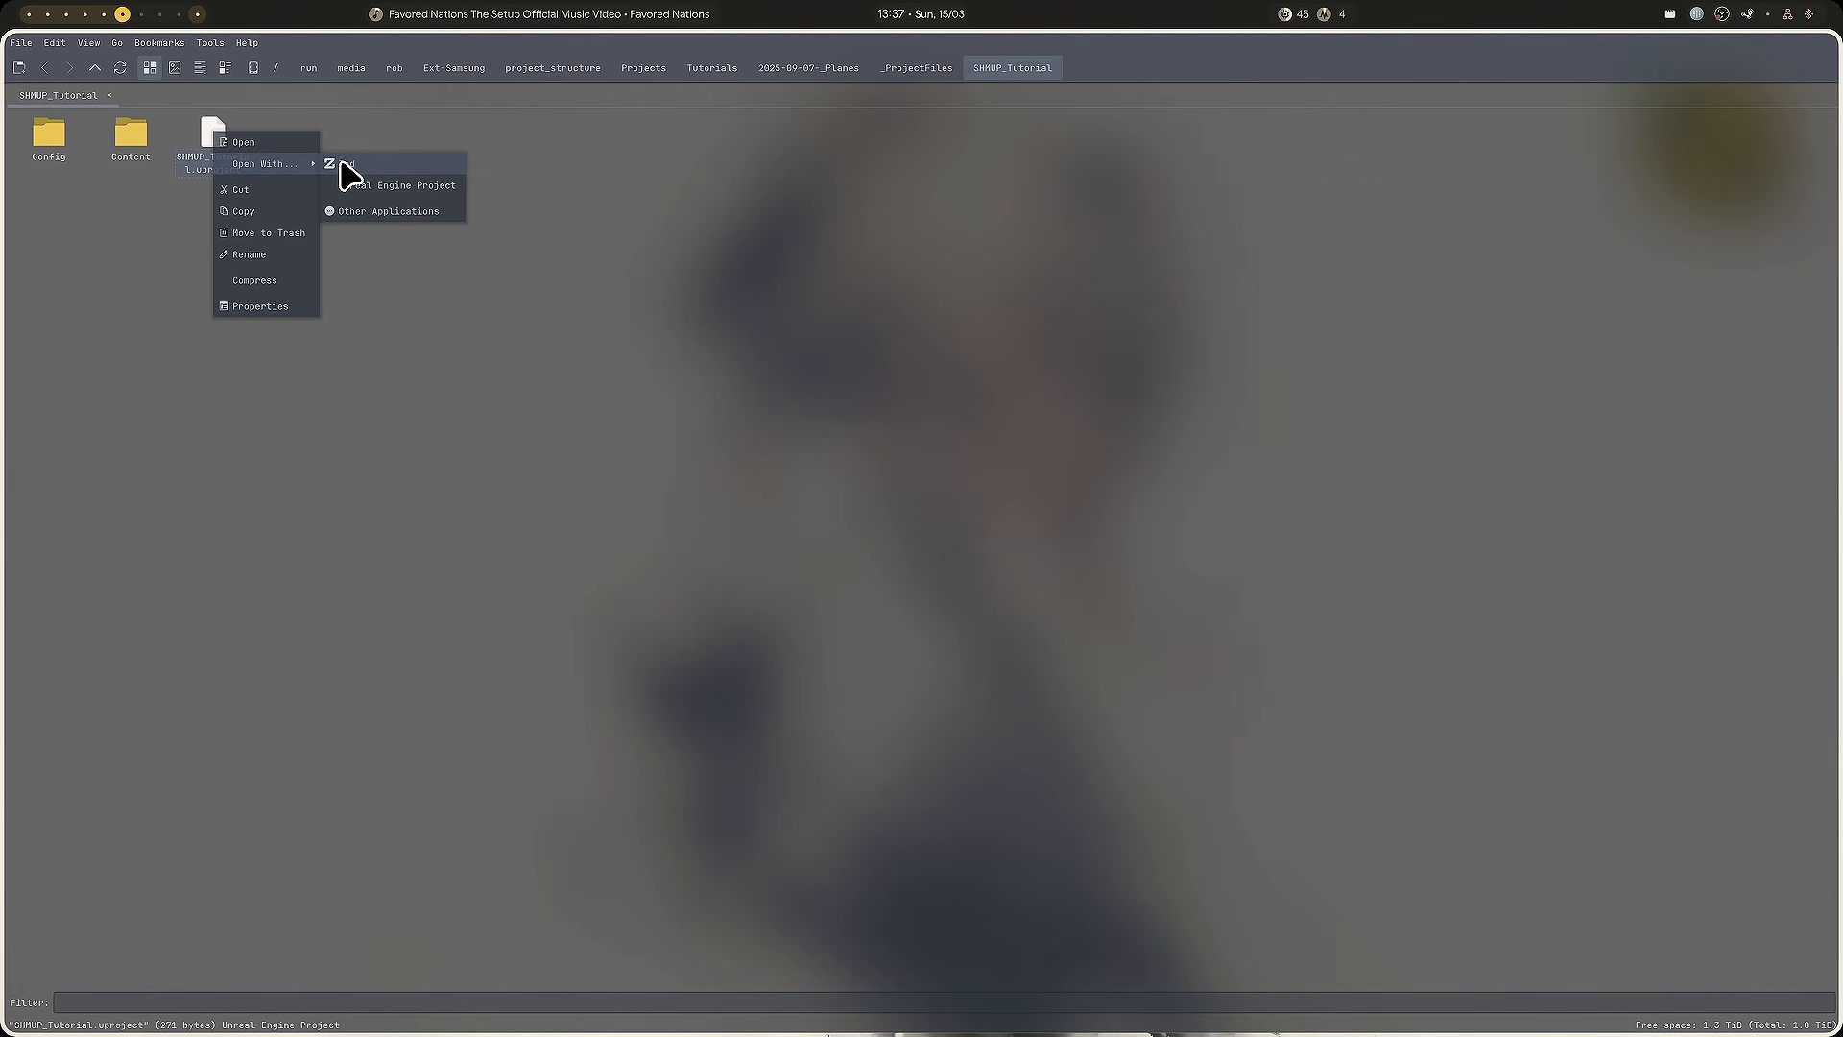
left_click(387, 169)
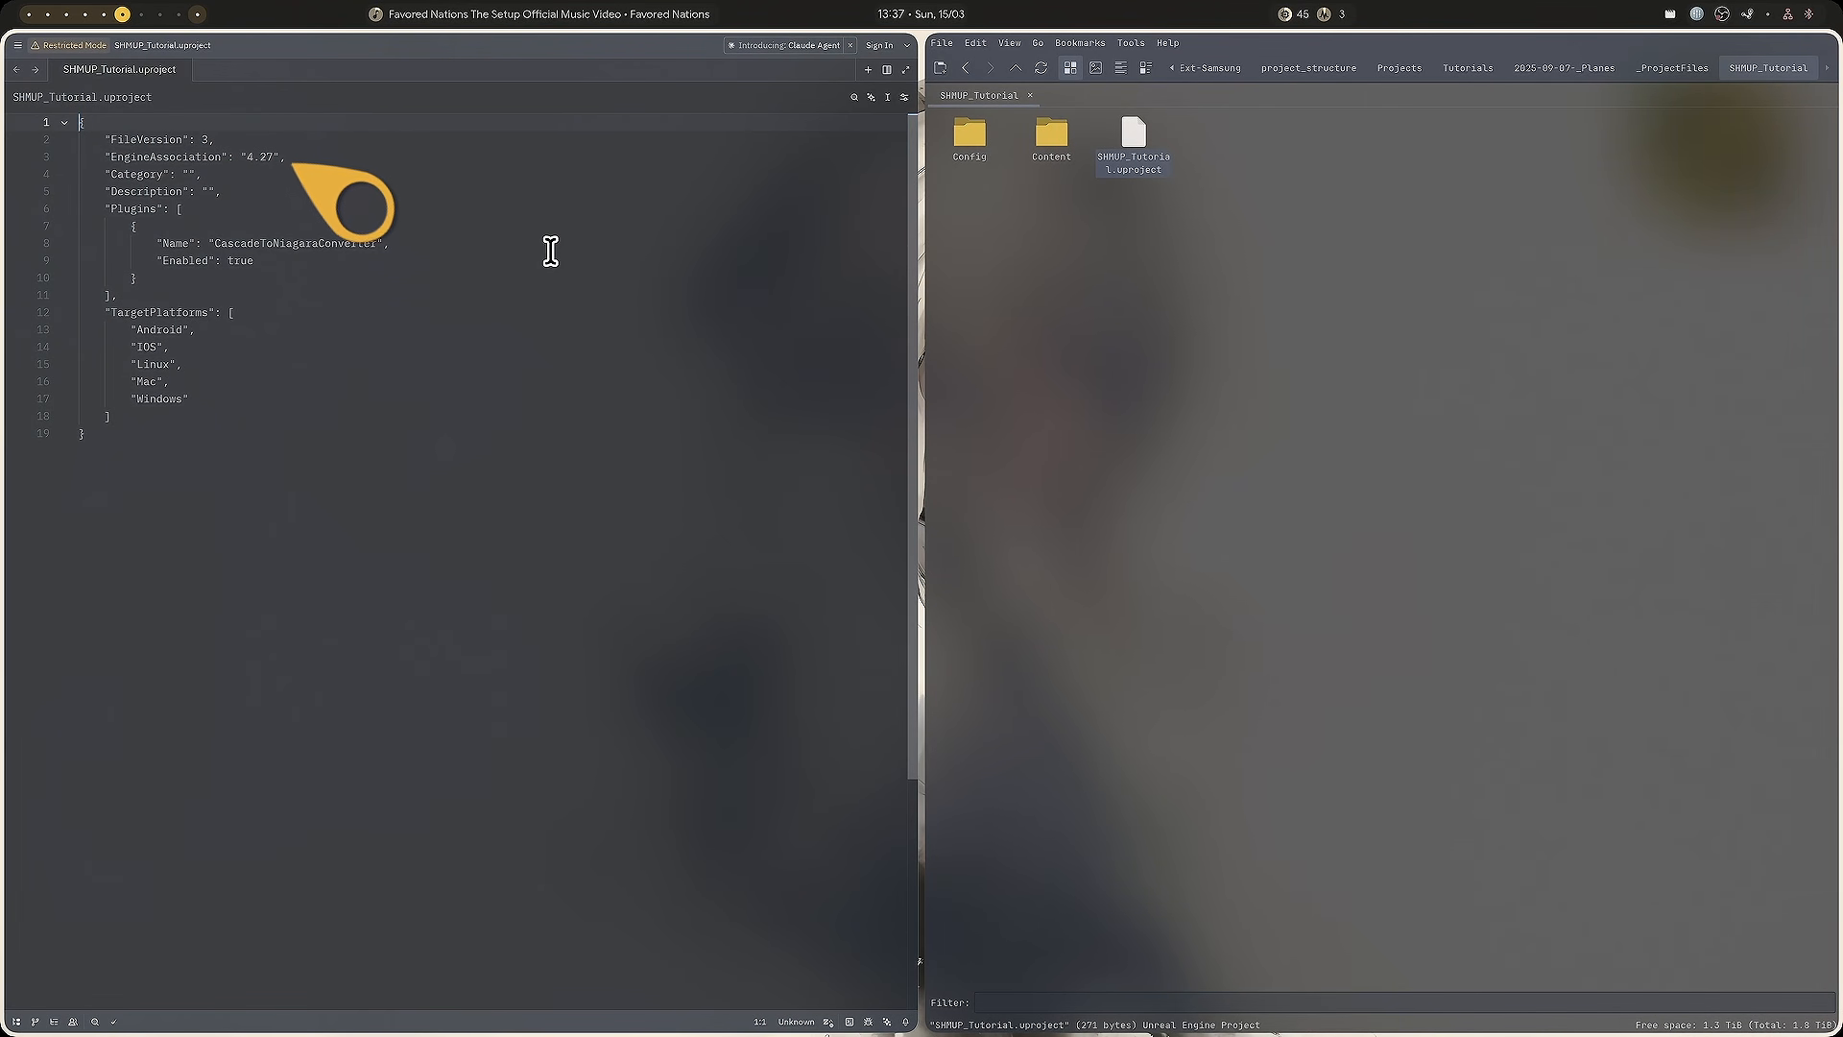
left_click_drag(246, 157, 272, 159)
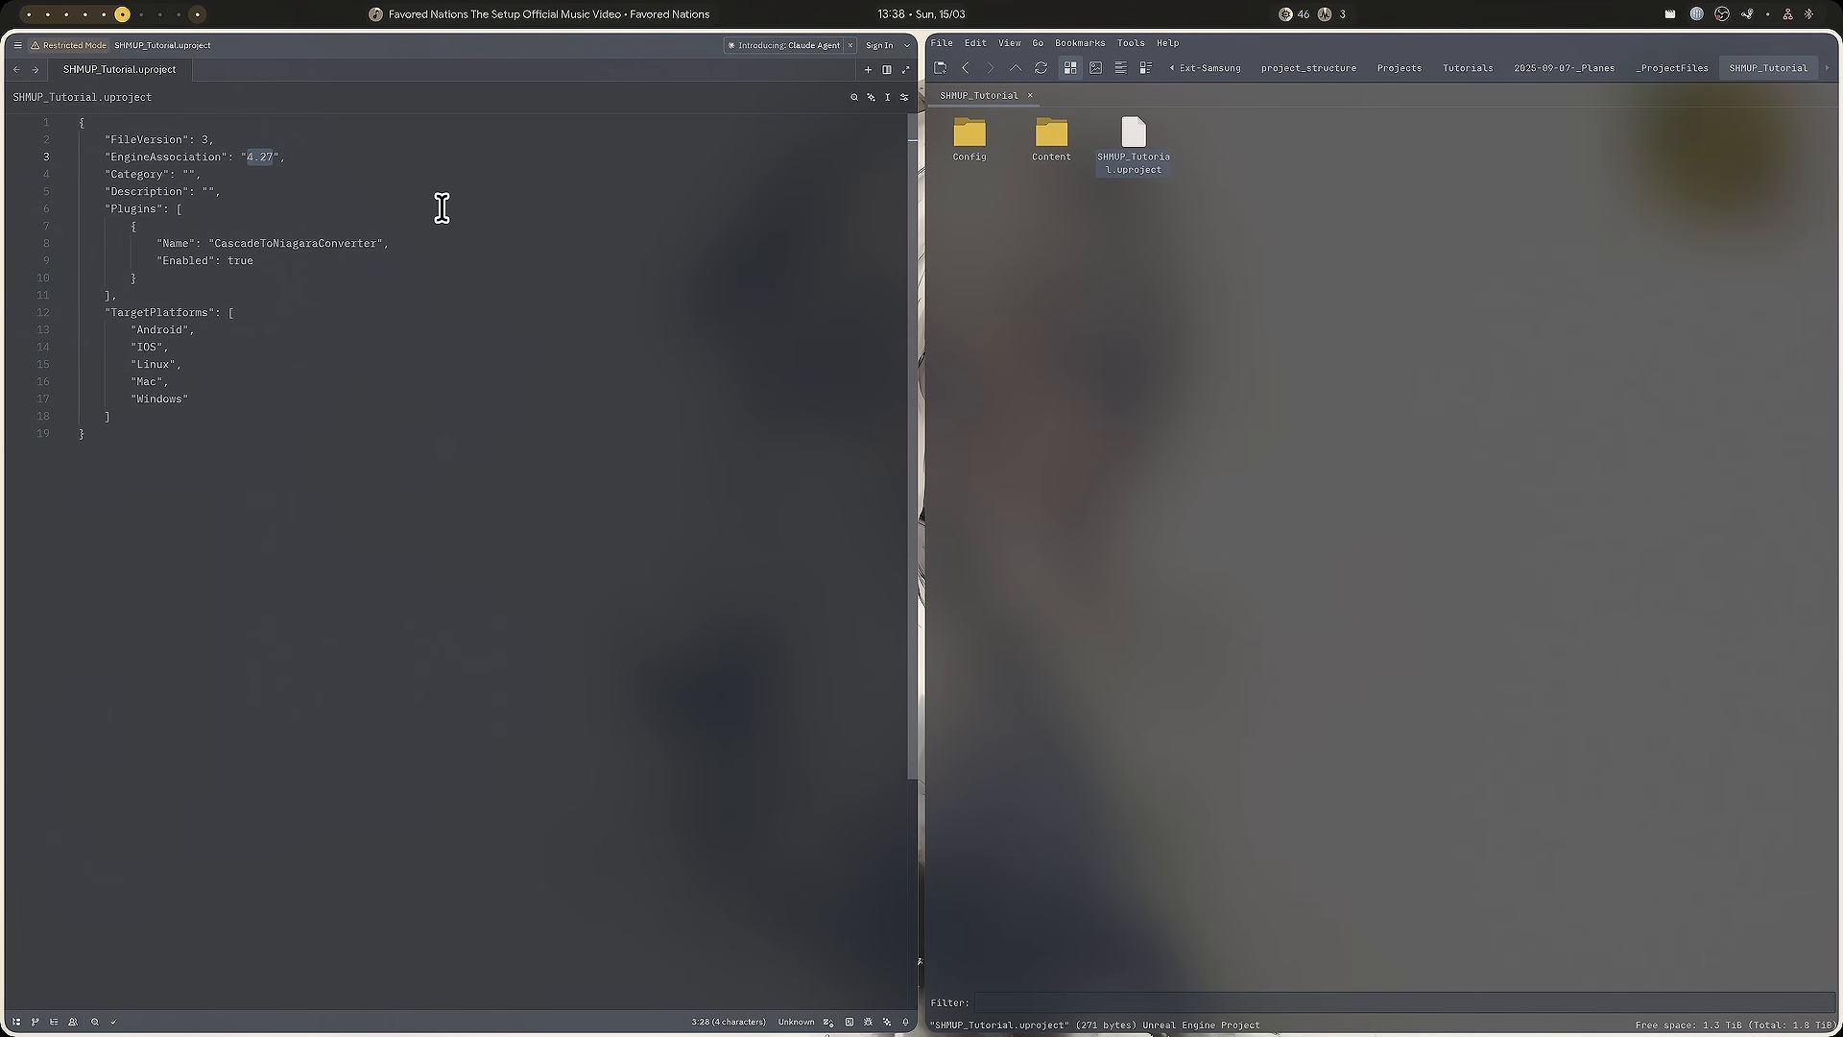
type("5.6")
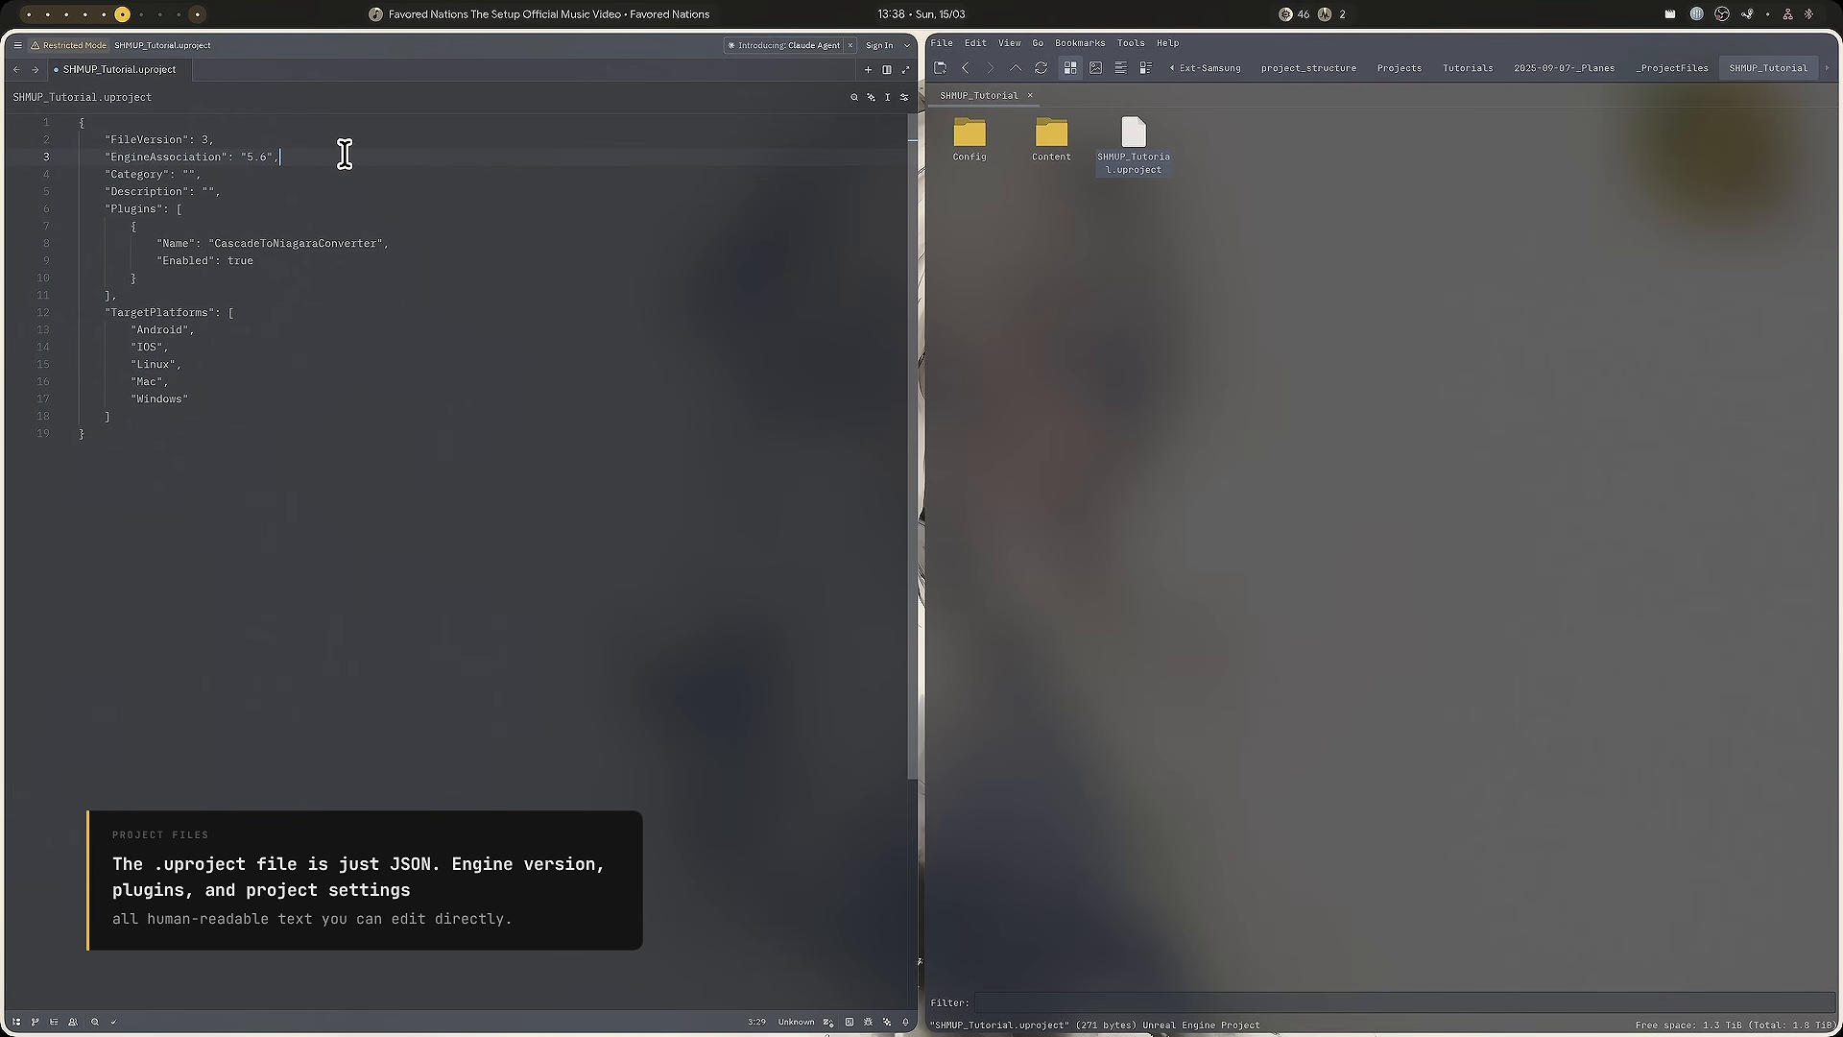
key("ctrl+s")
key("super+q")
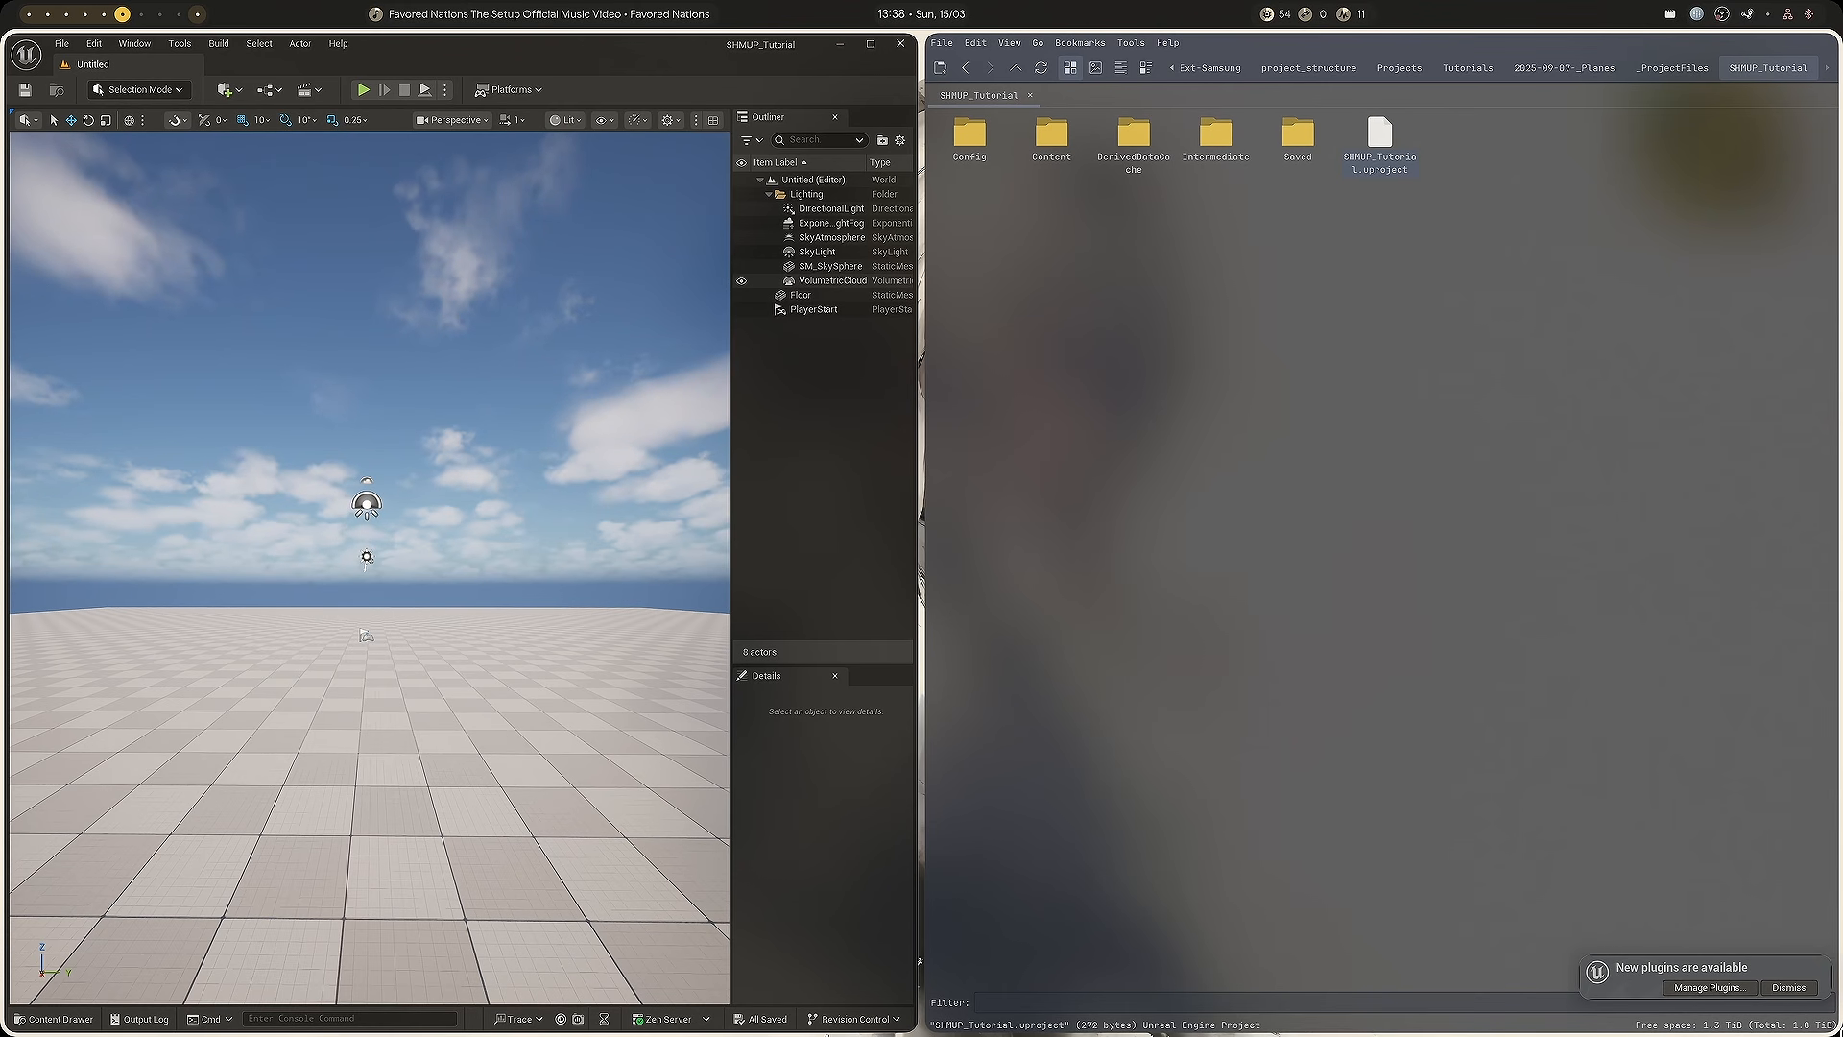
Start the Unreal Engine Launcher and launch engine version 5.6.1.
key("super")
type("unreal")
key("Return")
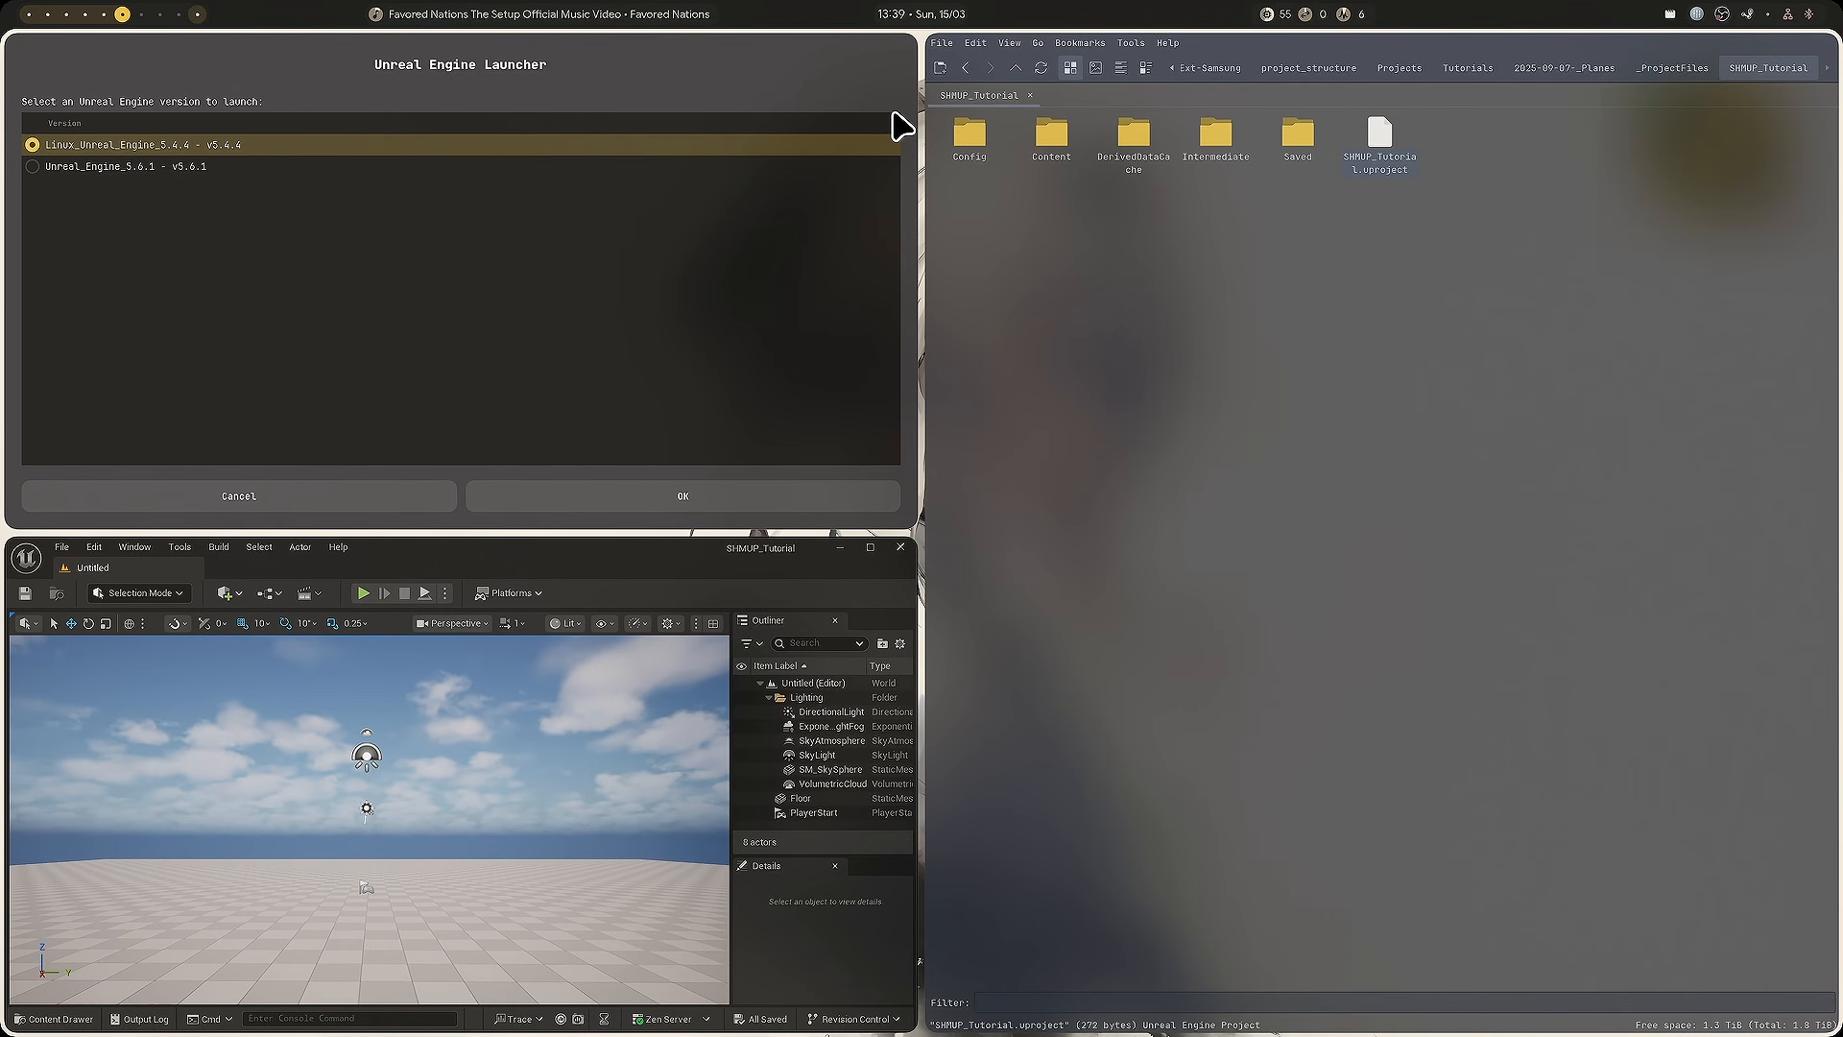
left_click(144, 171)
left_click(642, 497)
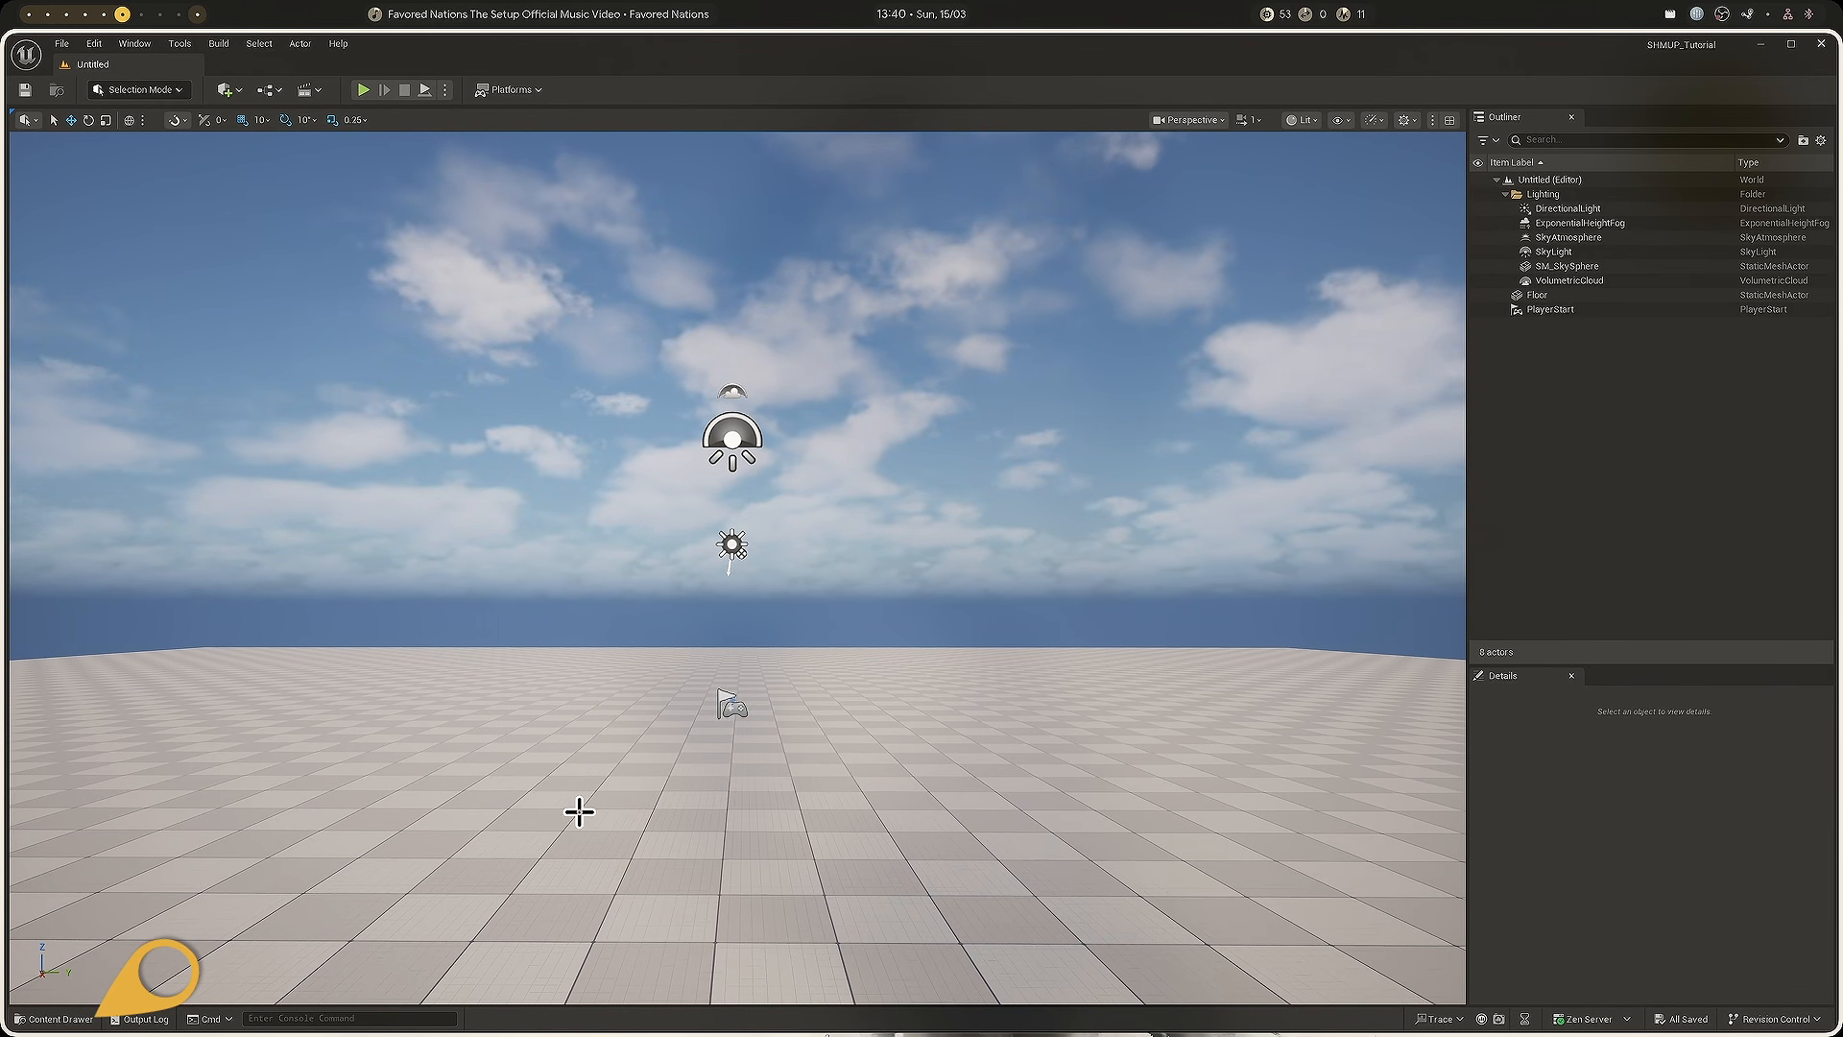
Browse the project's Assets content, viewing the Materials folder and the PlaneHeroYellow textures folder.
left_click(53, 1018)
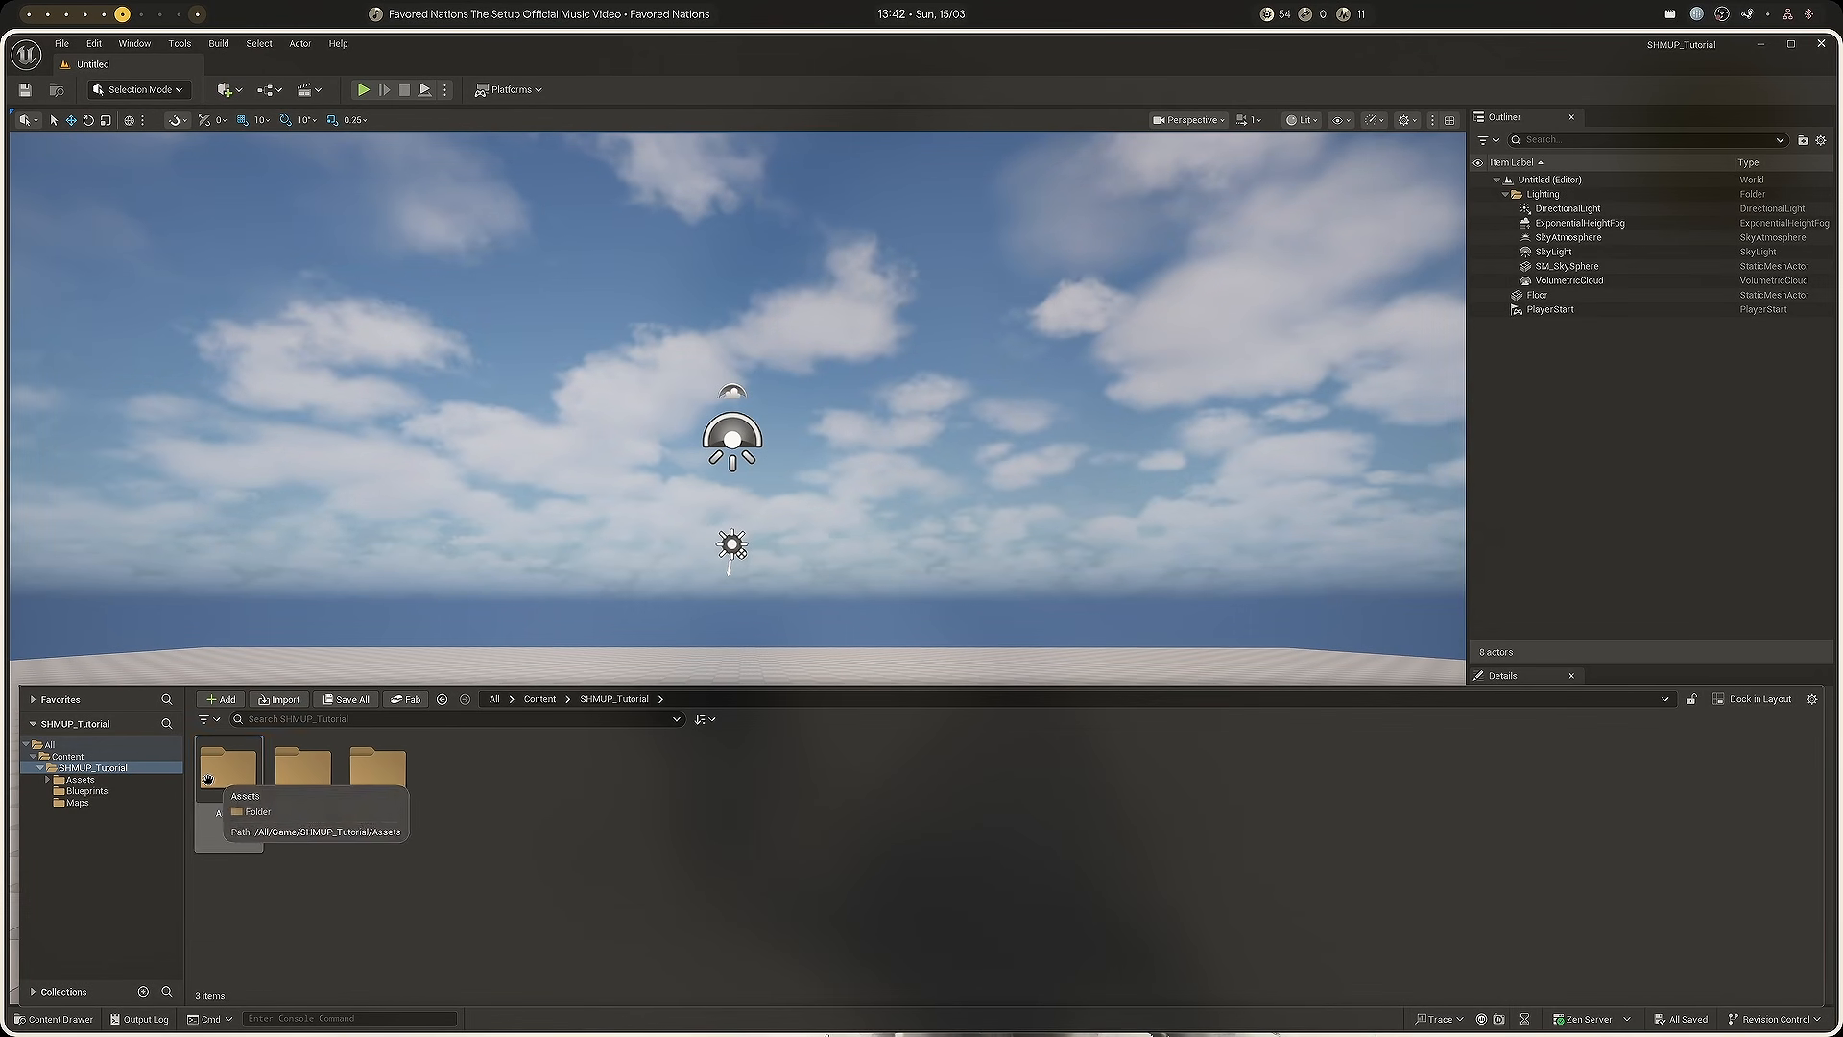
double_click(208, 778)
double_click(377, 768)
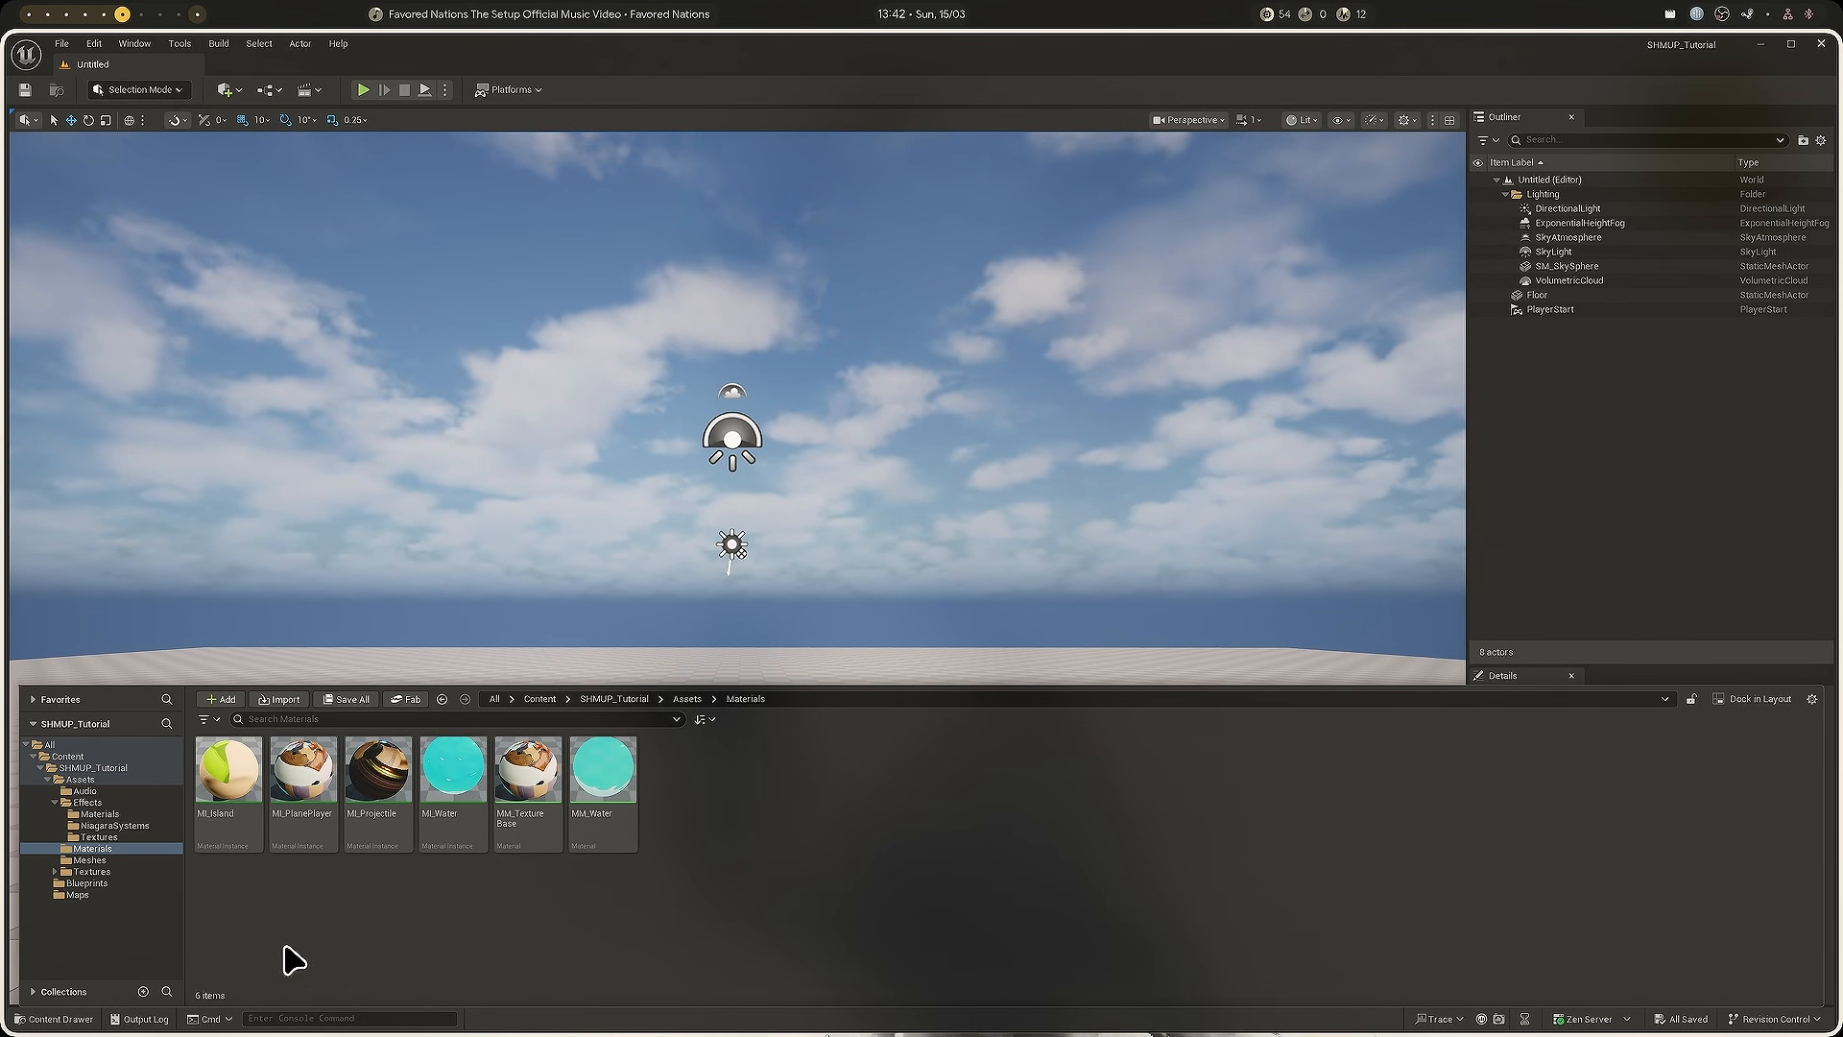
double_click(136, 872)
double_click(523, 806)
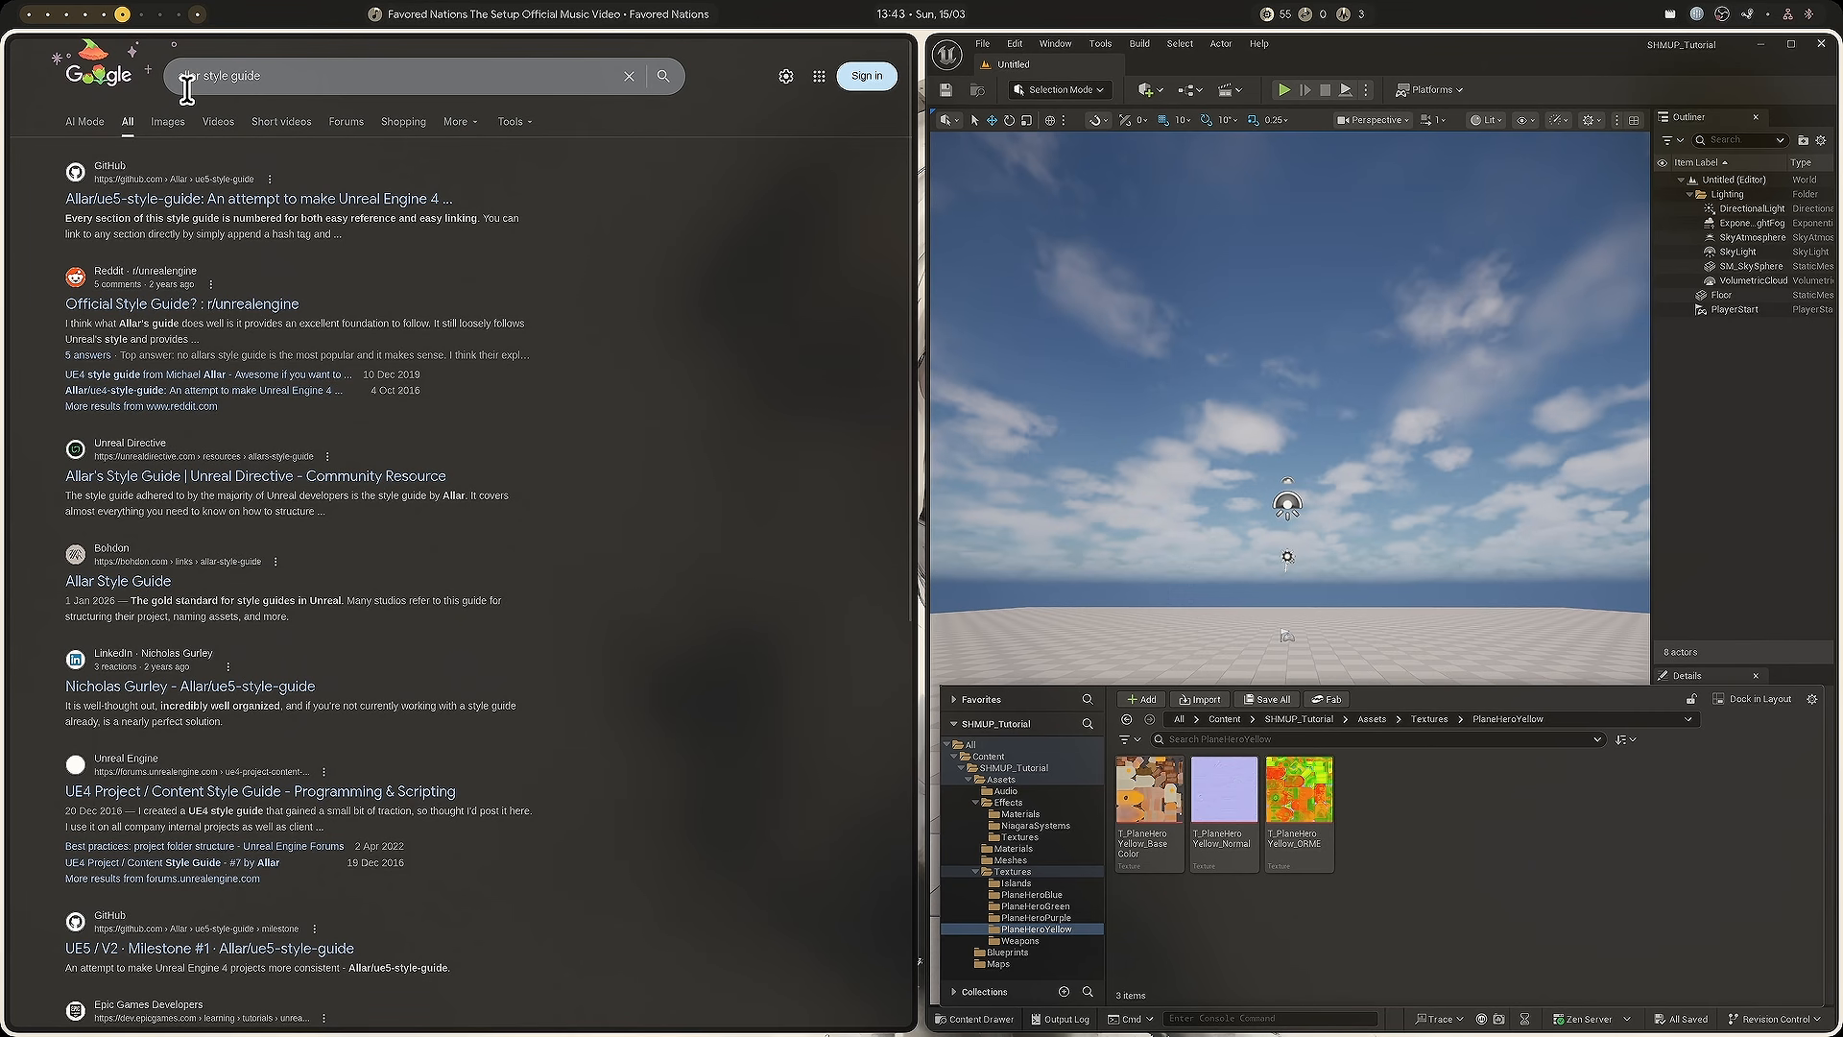
Open the Allar ue5-style-guide repository in the browser and examine its asset naming prefixes, texture suffixes and example content folder structure.
left_click(134, 198)
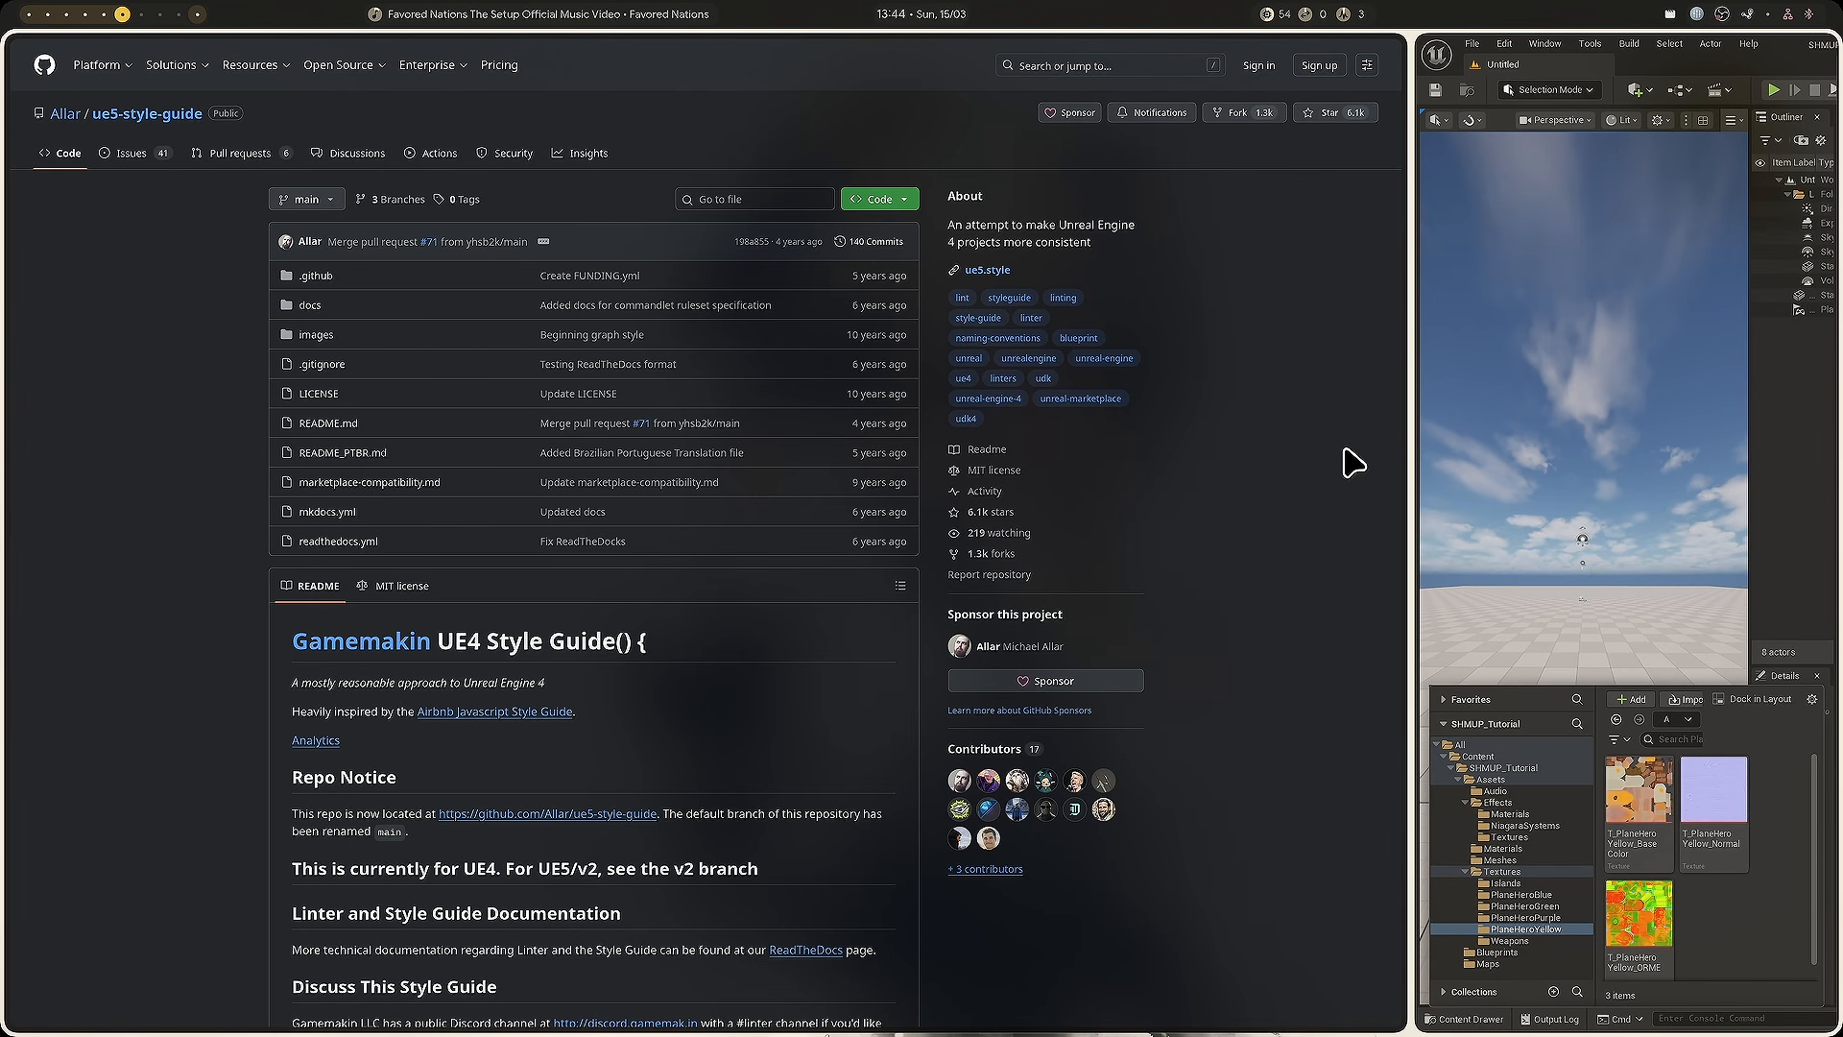
left_click_drag(1399, 50, 1400, 260)
scroll(1218, 375, "down", 8)
scroll(1217, 375, "up", 4)
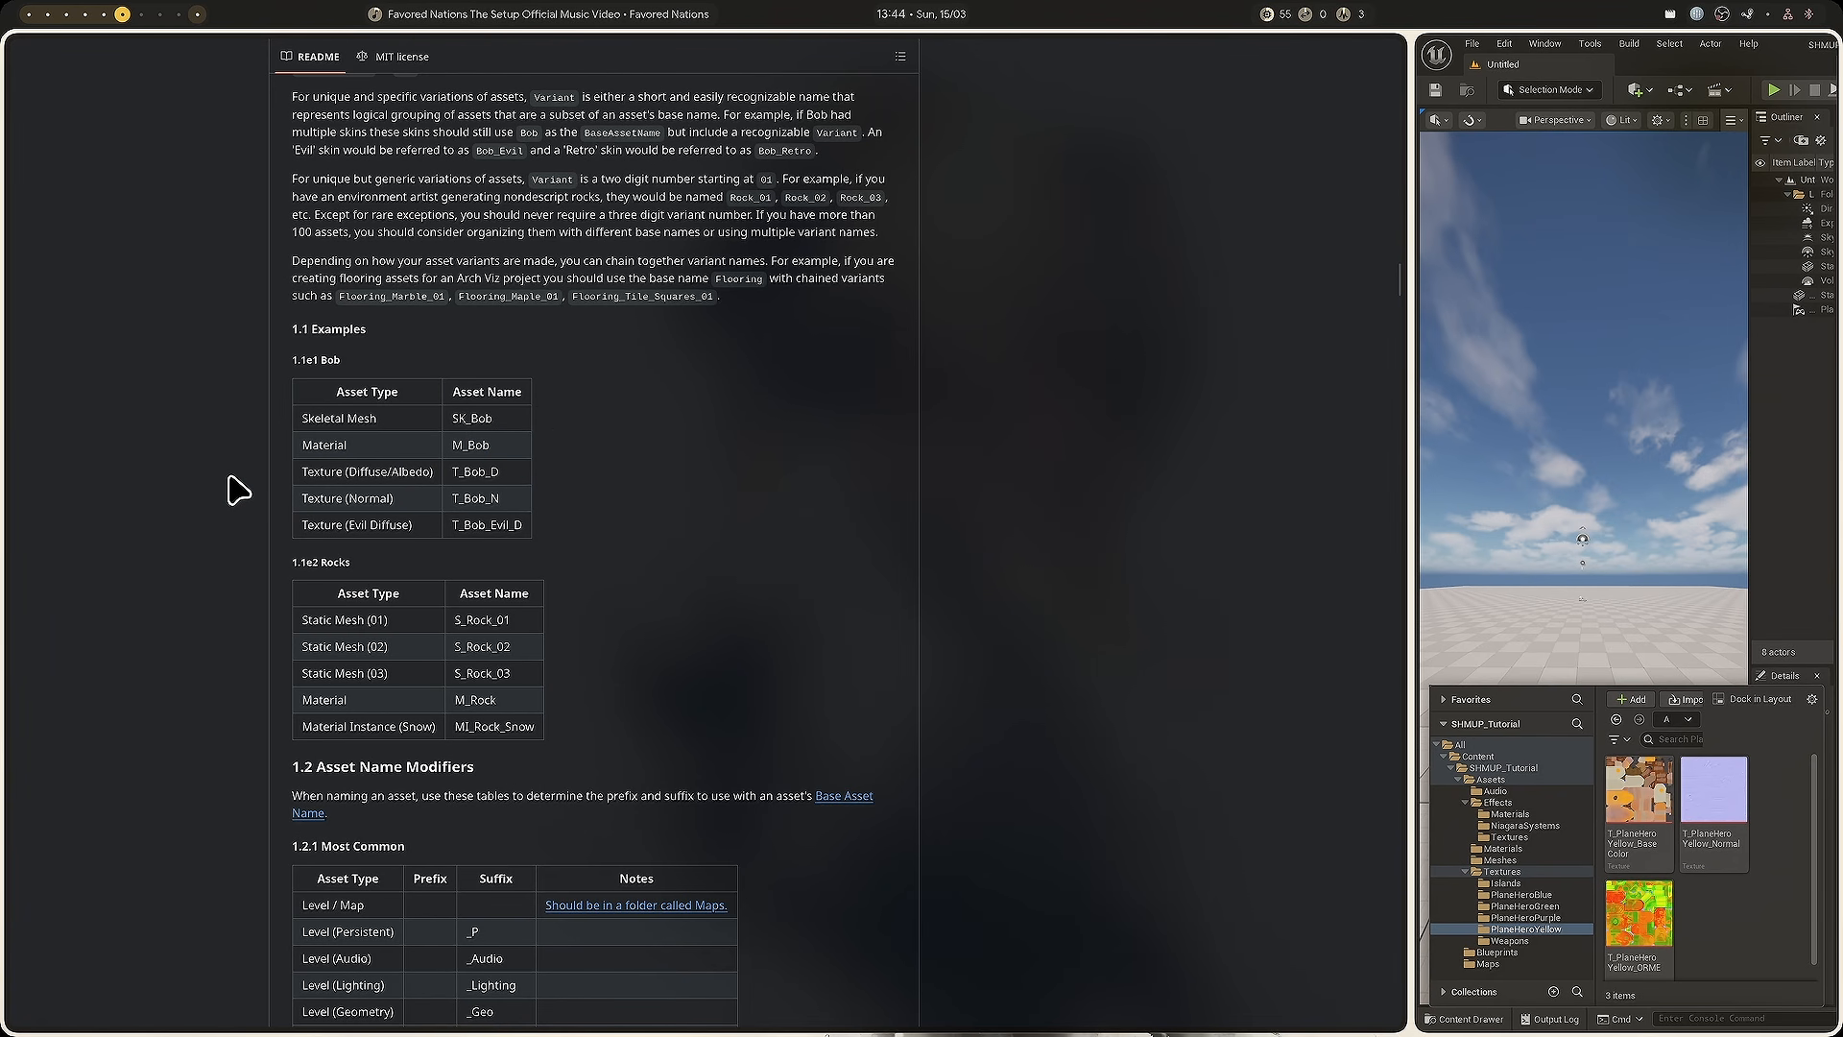
scroll(236, 491, "down", 4)
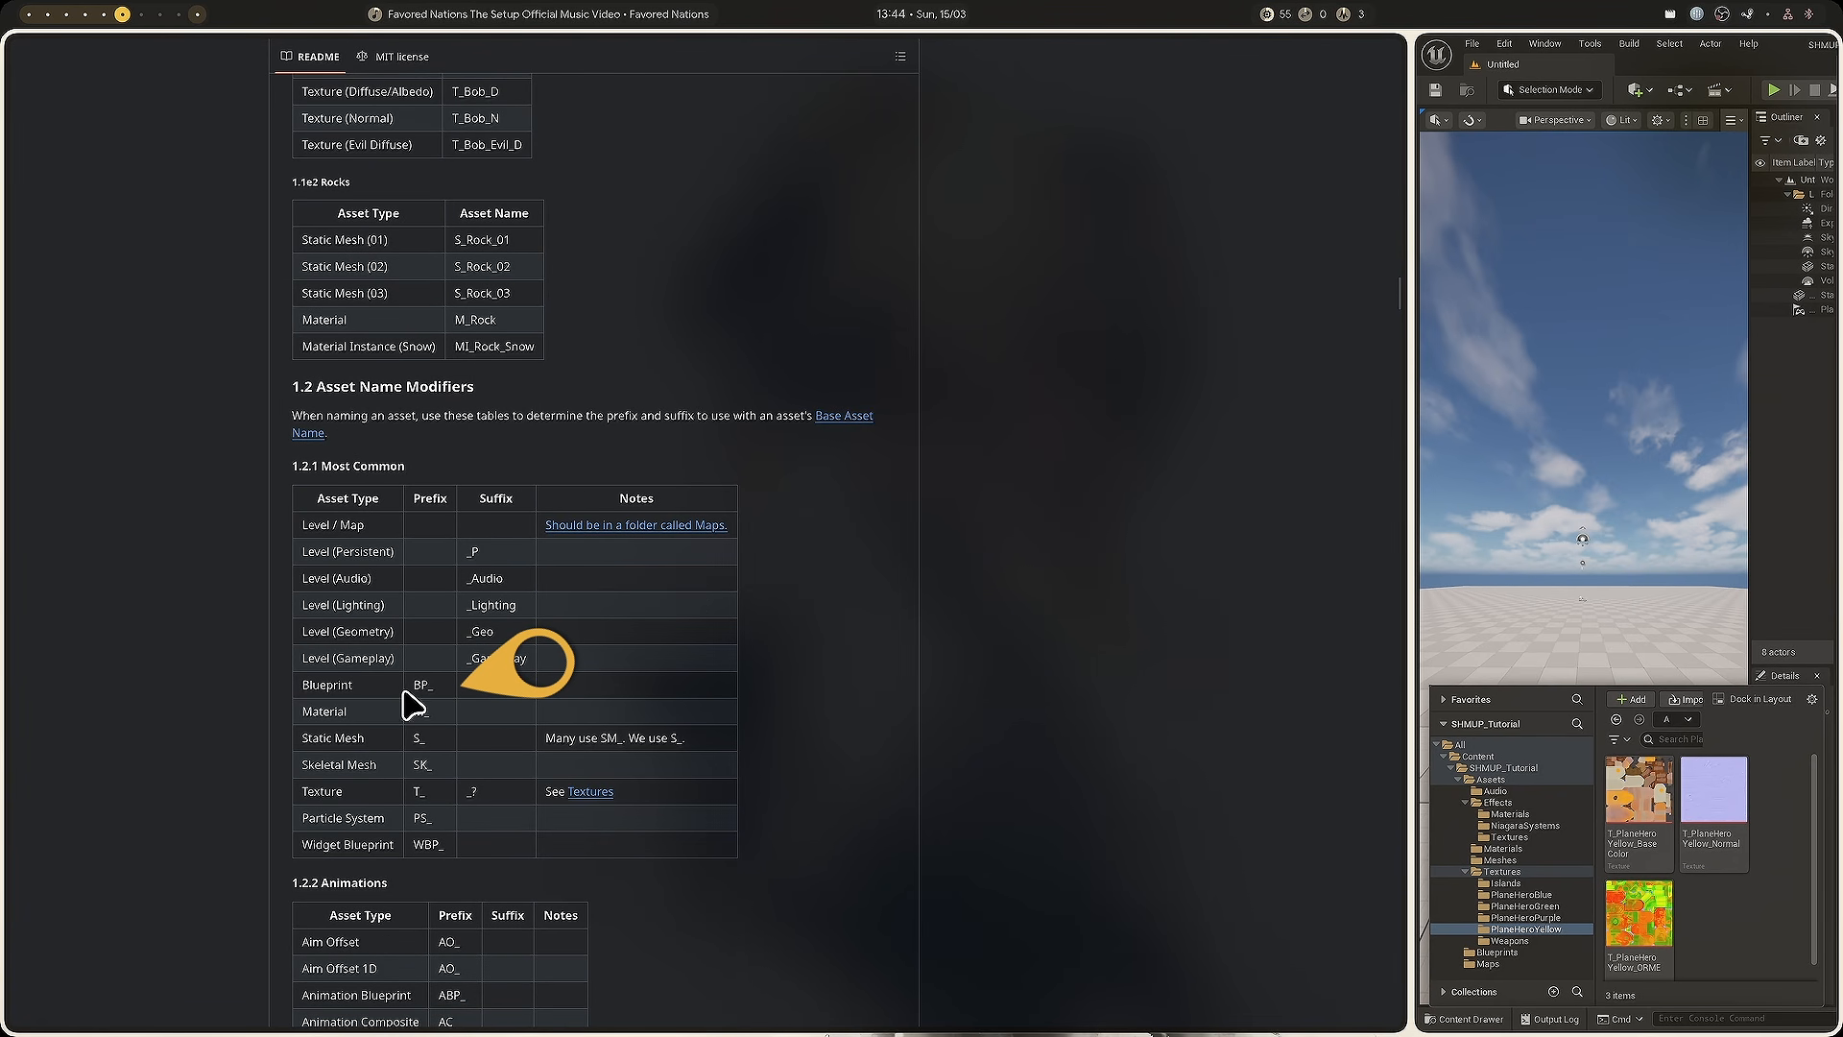
scroll(518, 704, "down", 4)
scroll(860, 687, "down", 20)
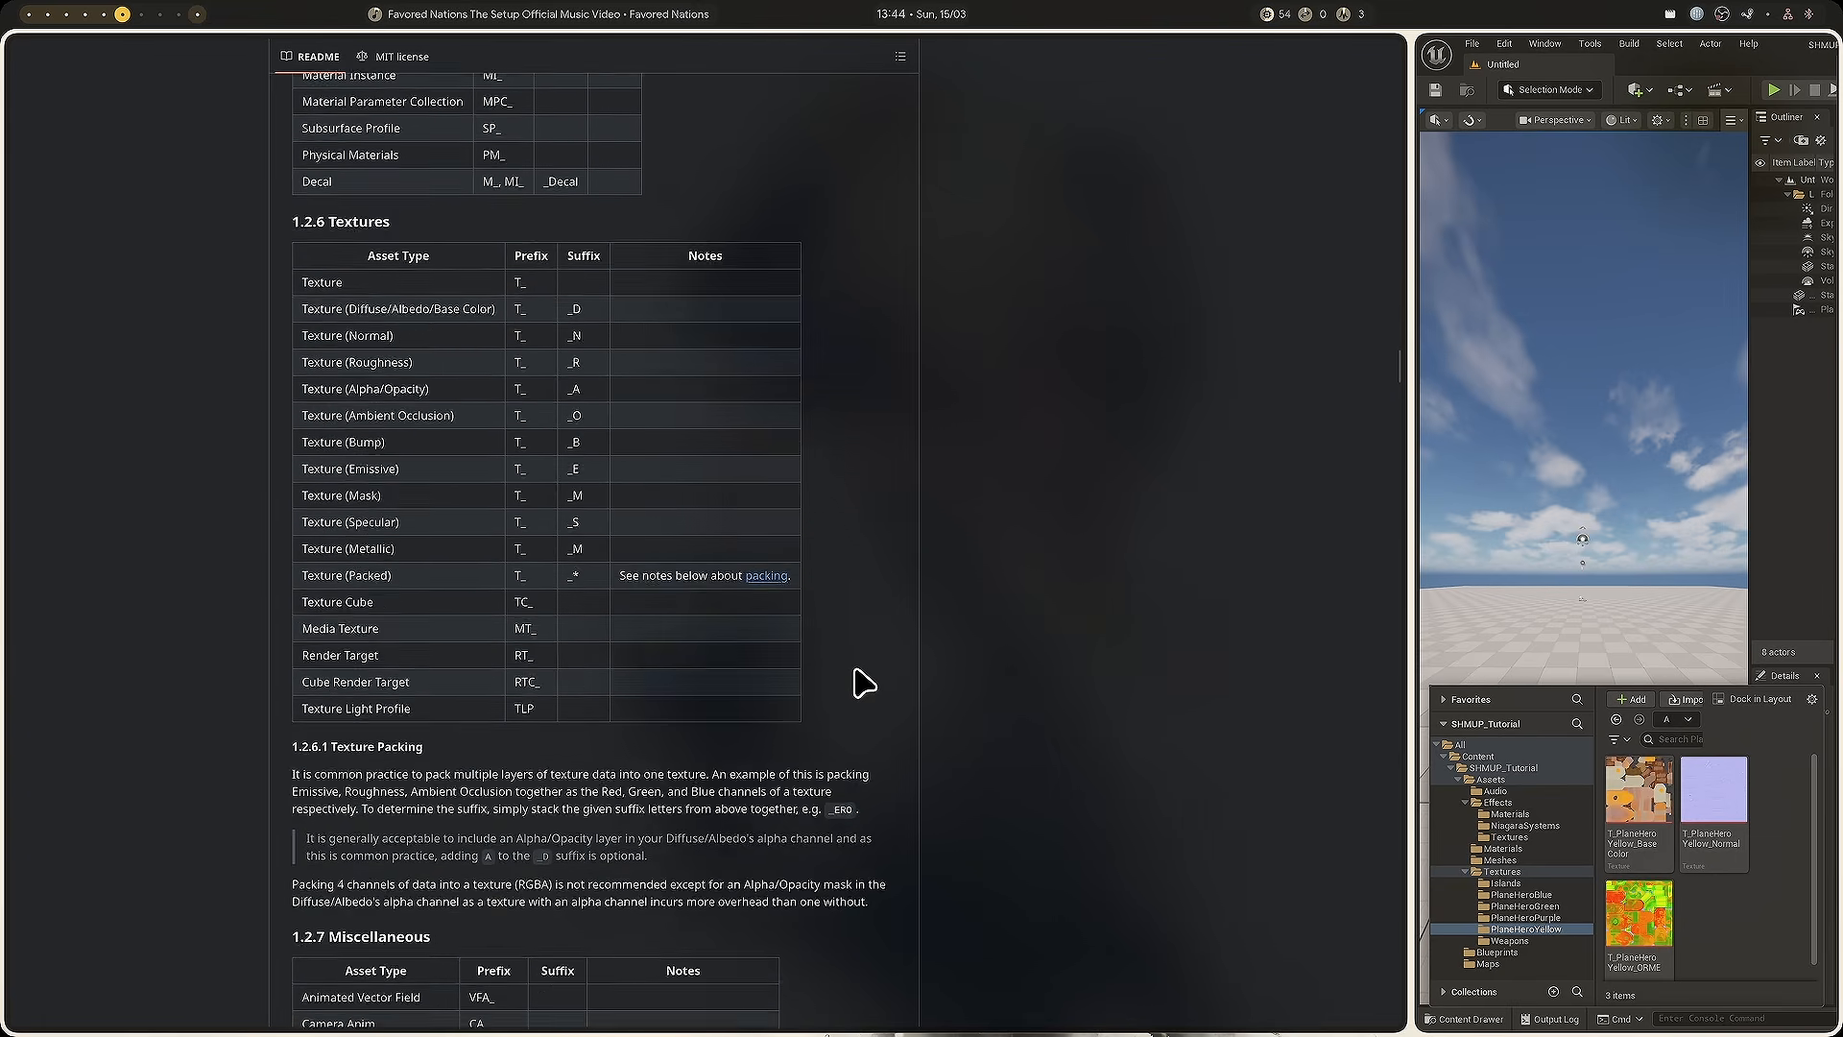
scroll(860, 684, "down", 20)
scroll(856, 680, "up", 10)
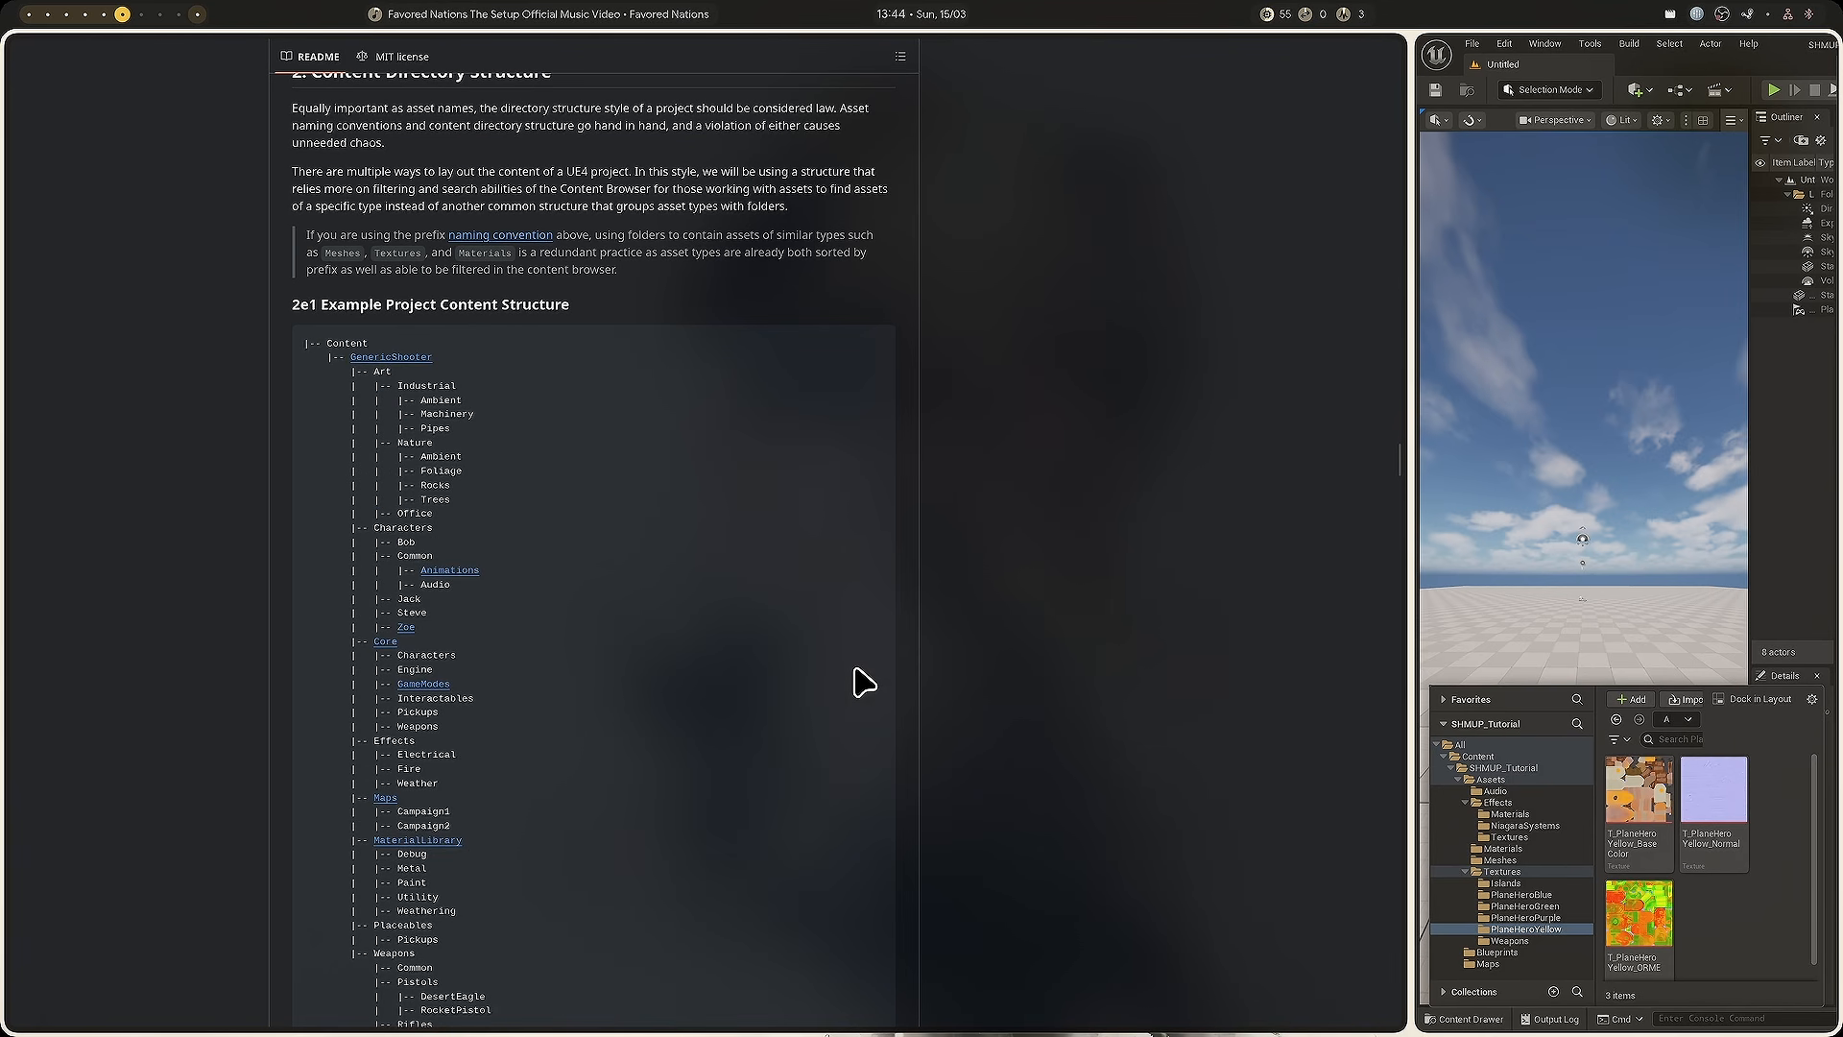
left_click_drag(433, 357, 343, 358)
scroll(393, 494, "down", 1)
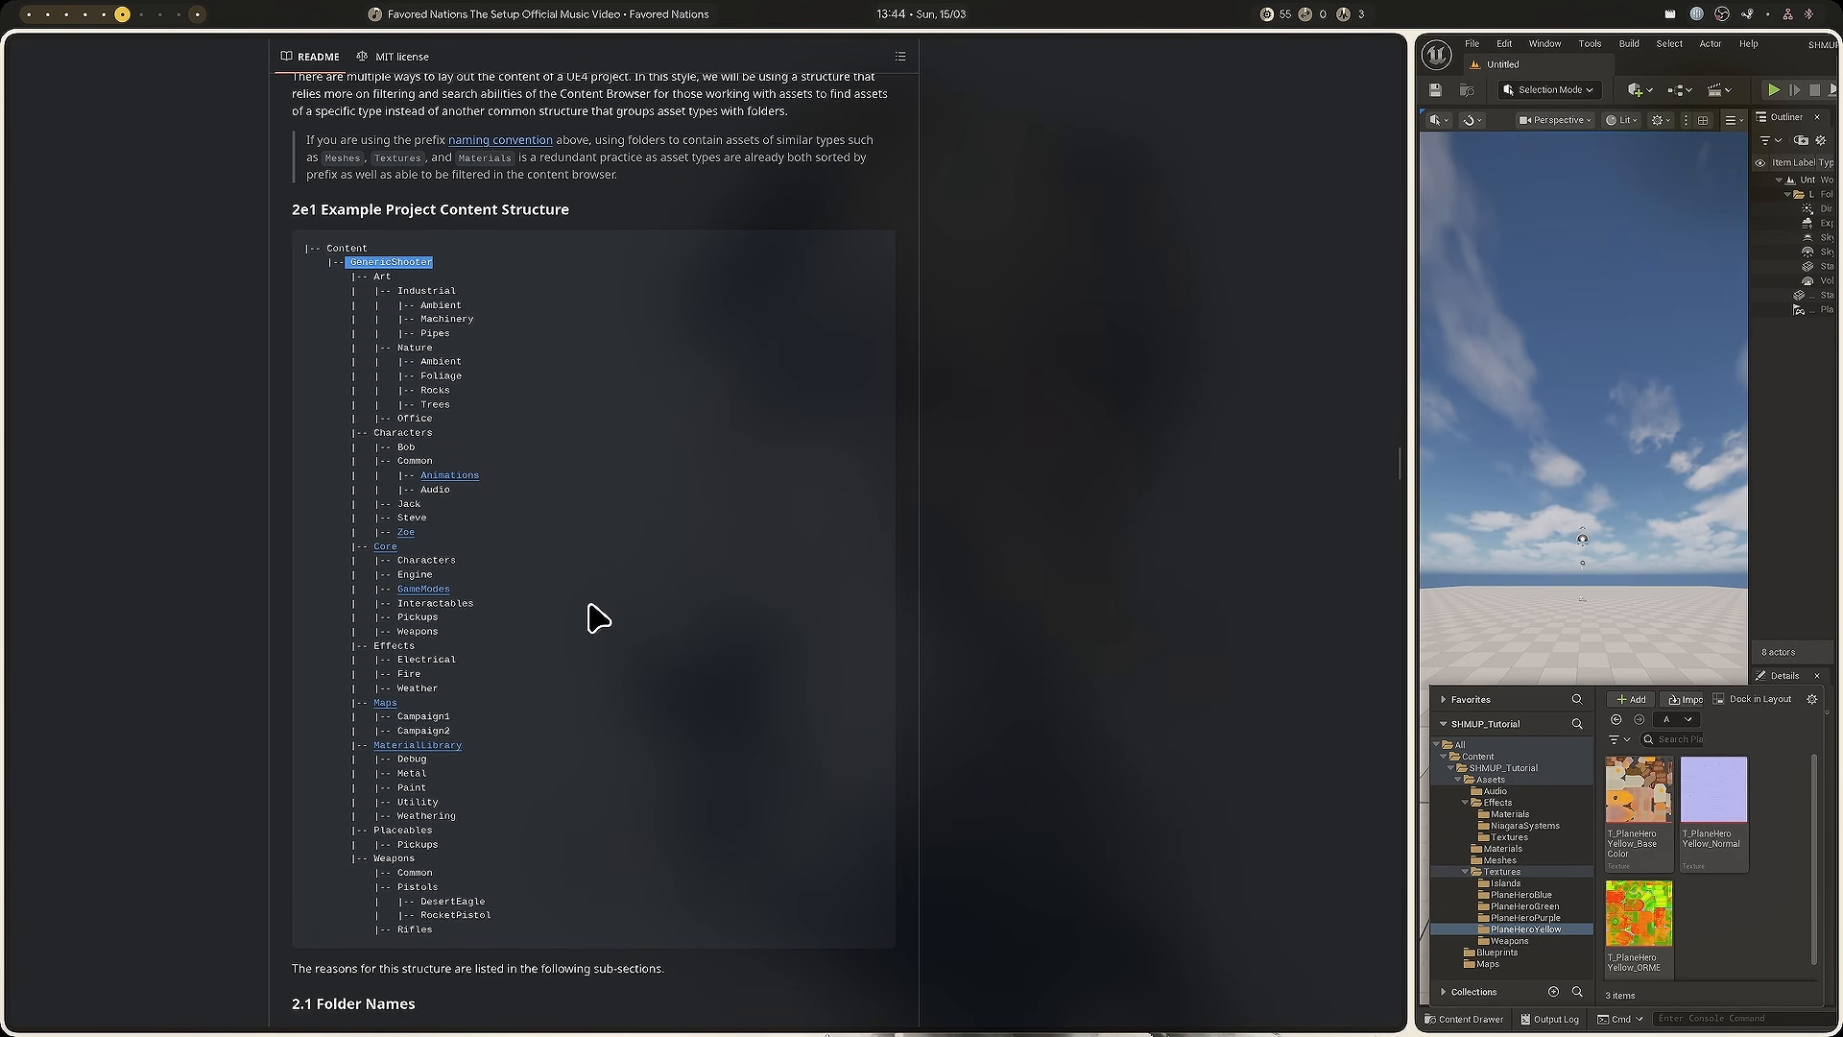
scroll(595, 618, "down", 2)
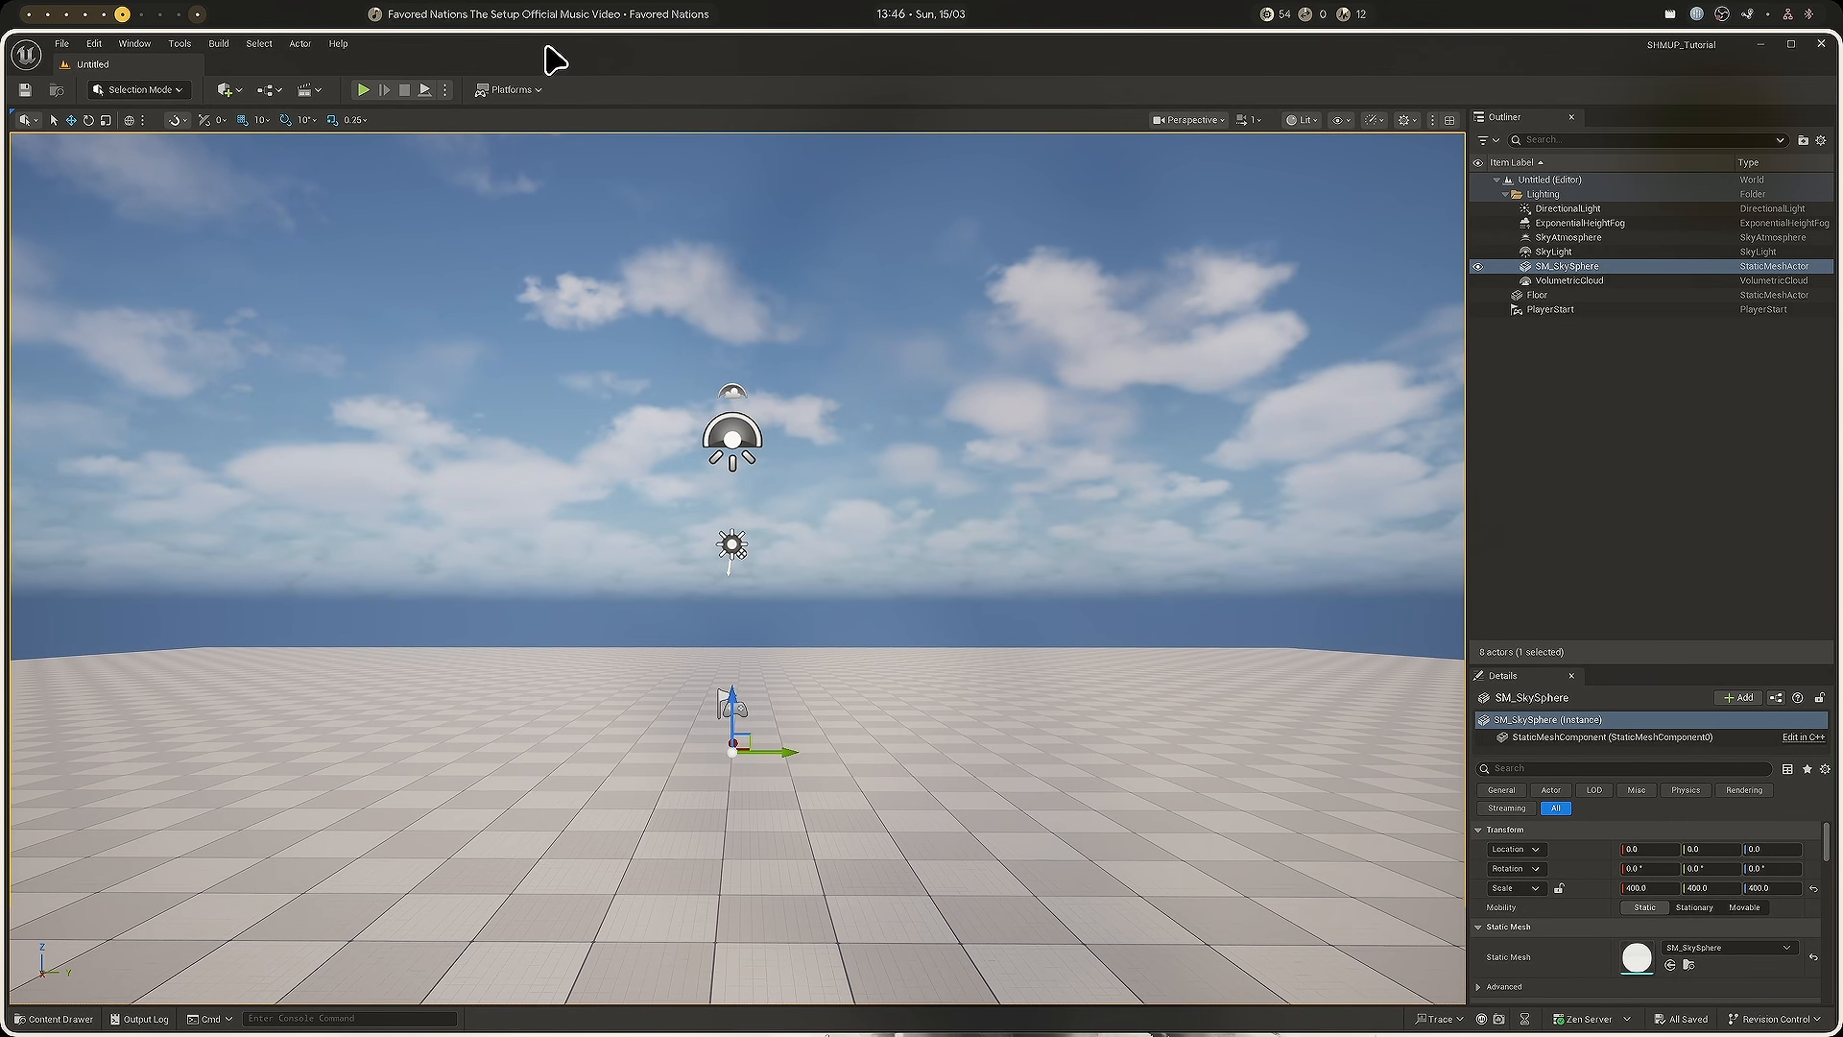
Set the editor's Application Scale to 1.25 in the Editor Preferences and close the preferences.
left_click(94, 45)
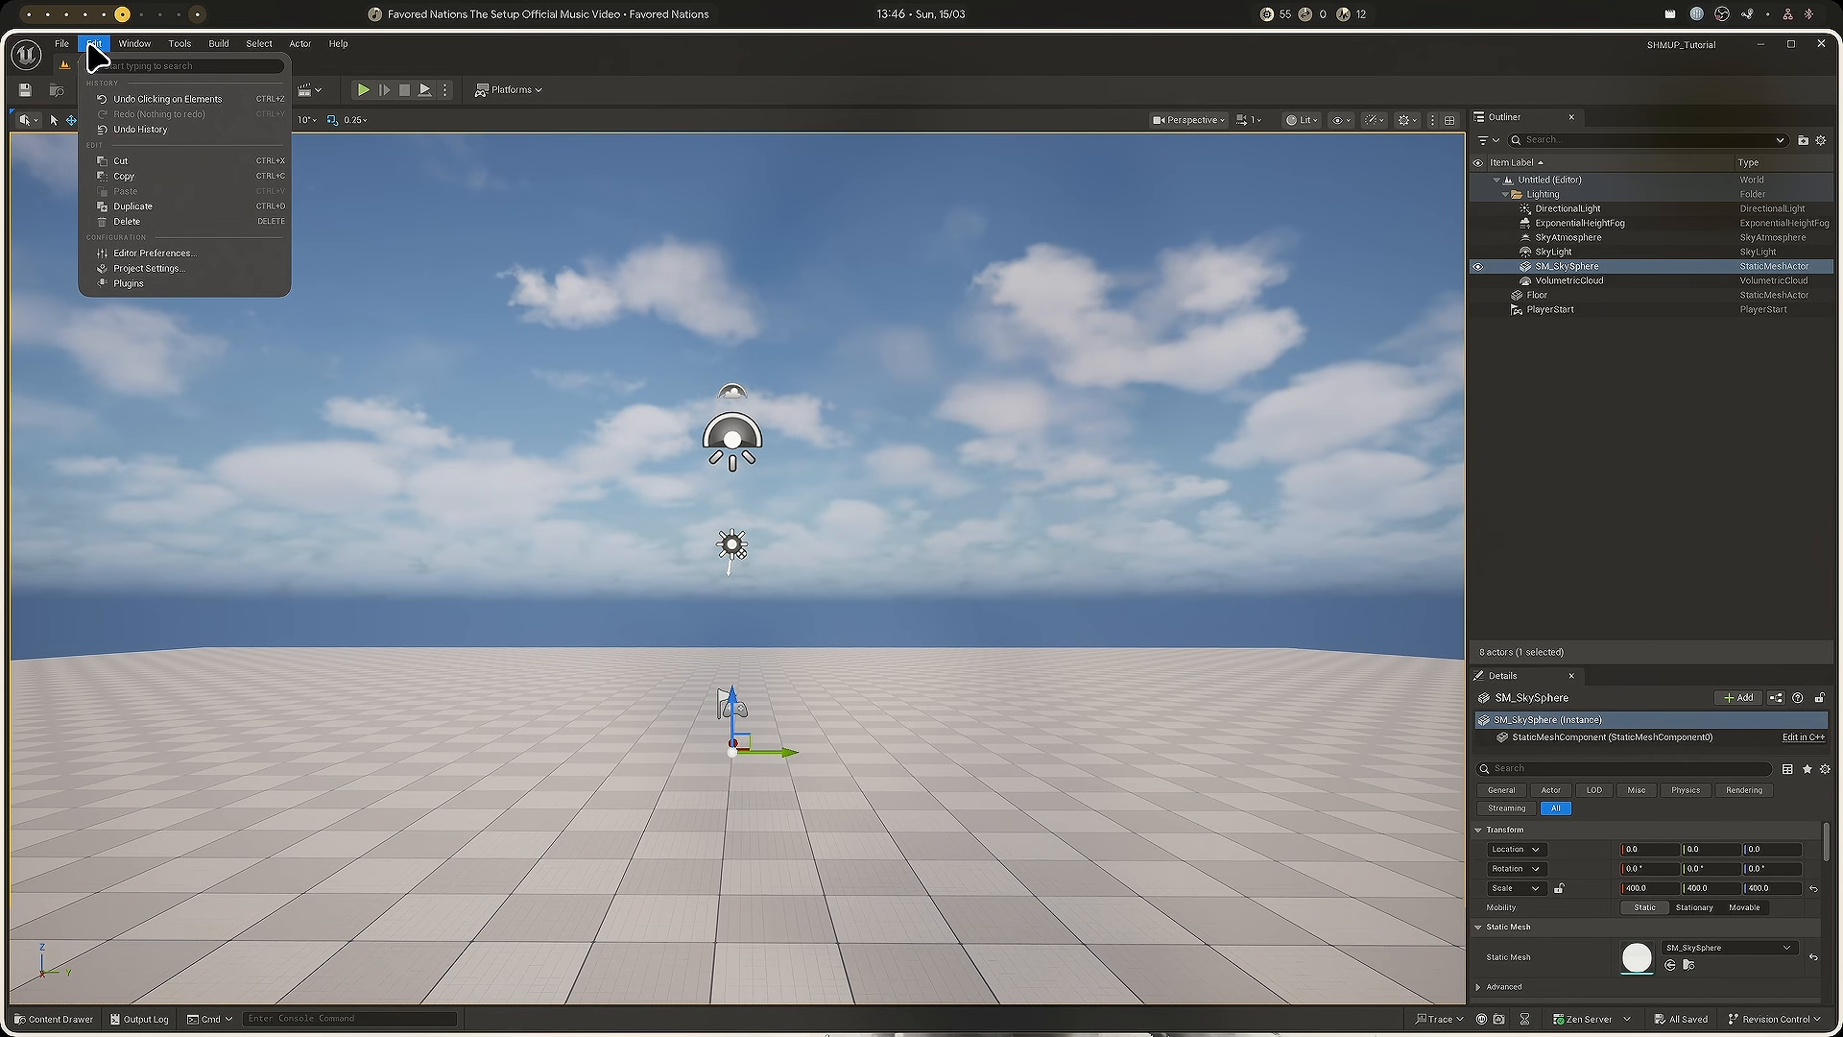
left_click(159, 255)
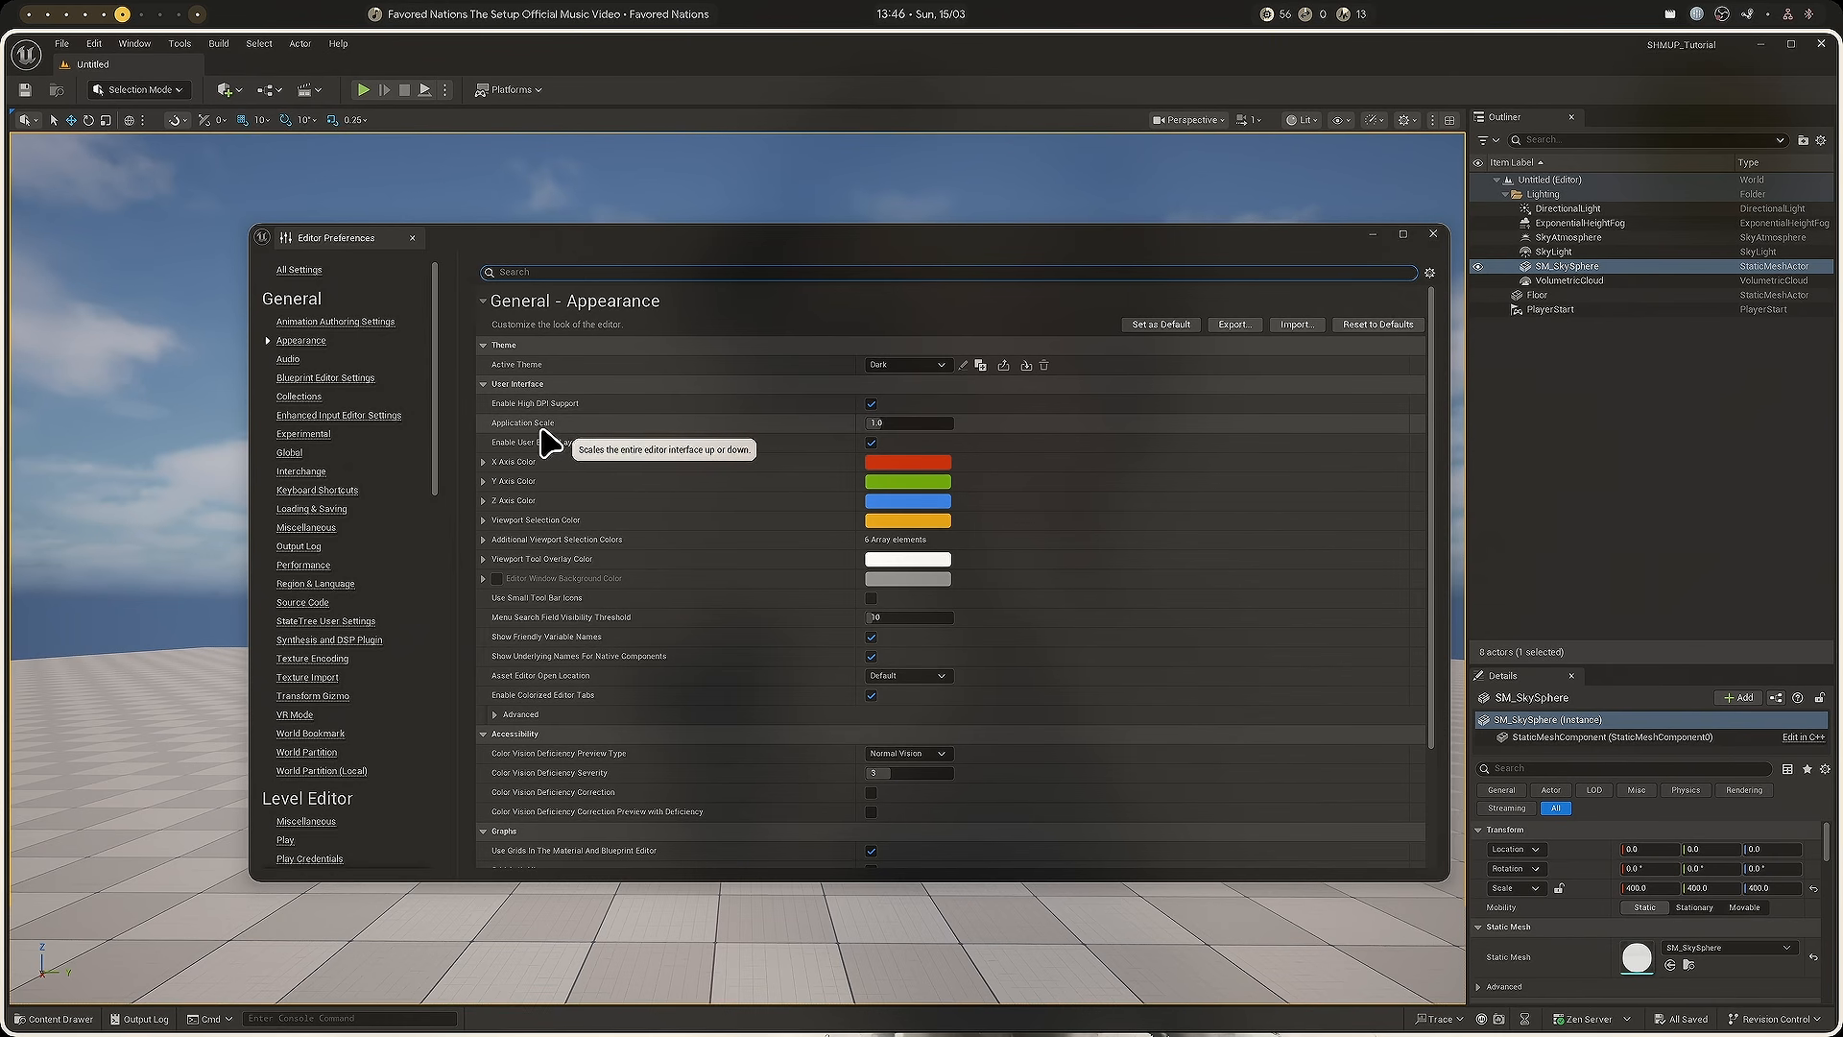
left_click(900, 422)
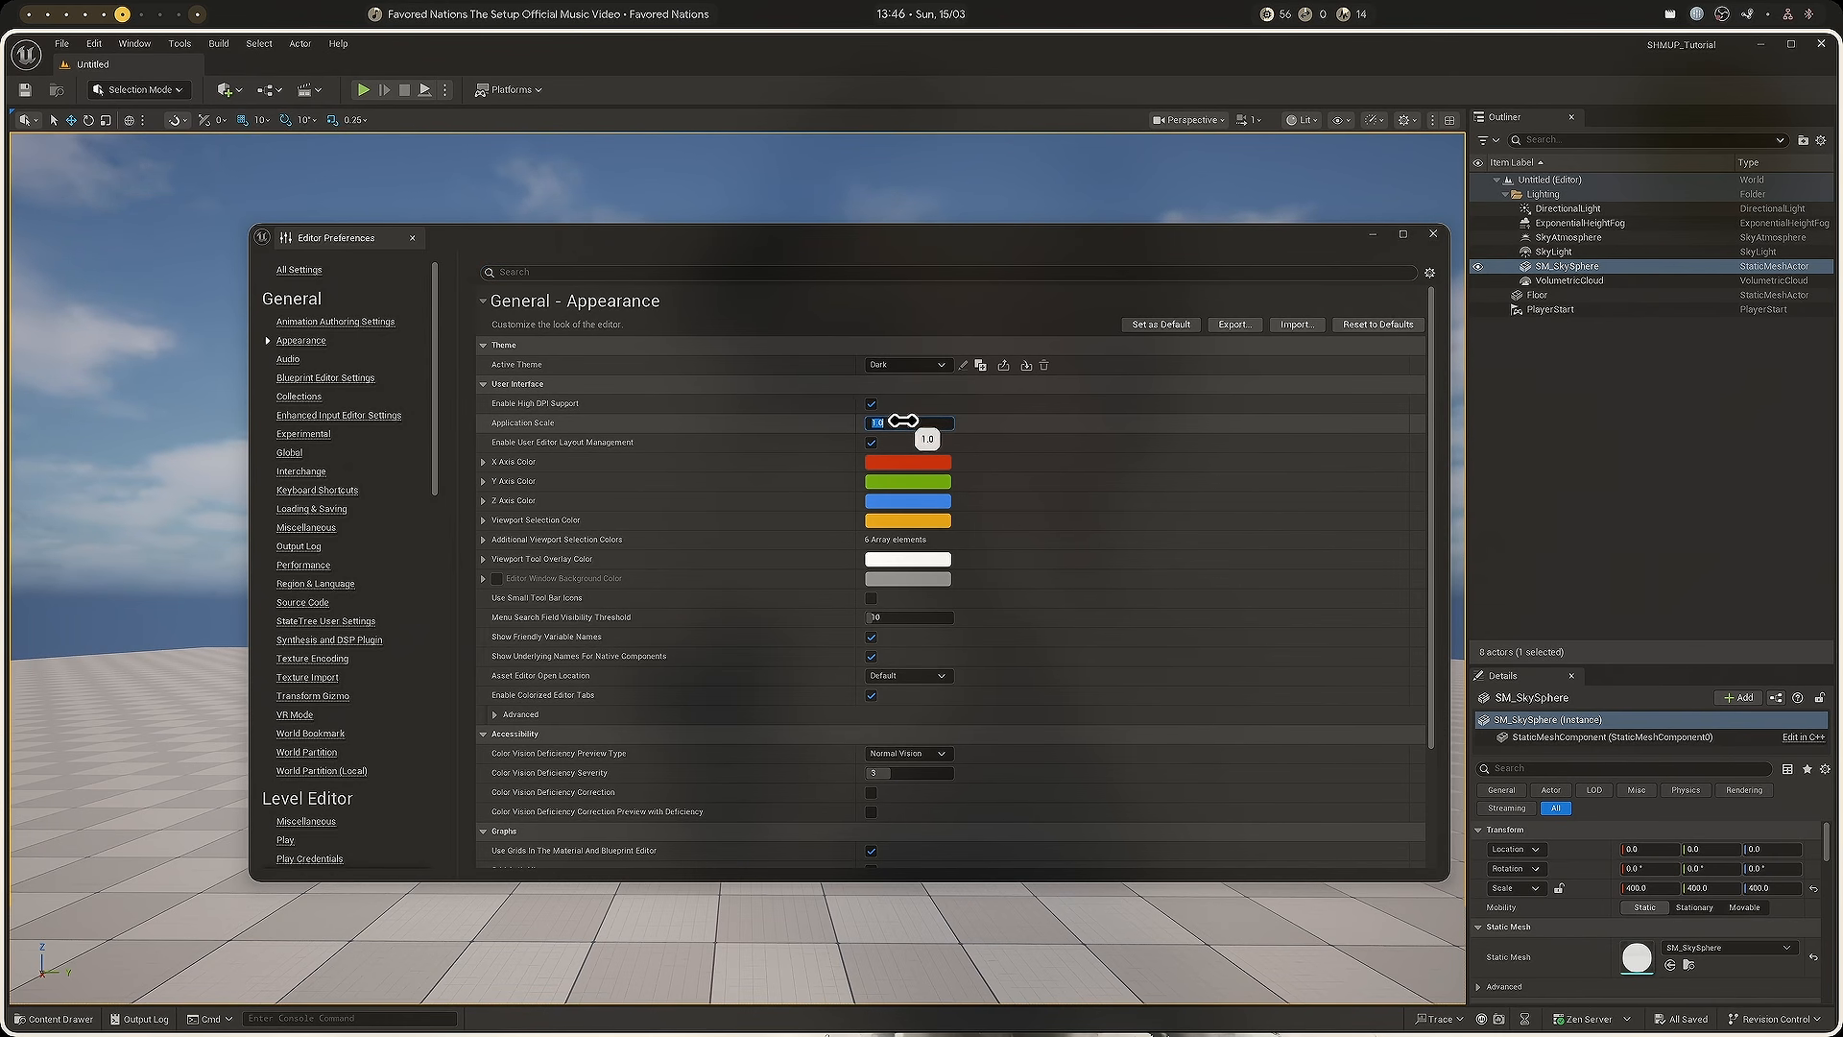
type("1.25")
key("Return")
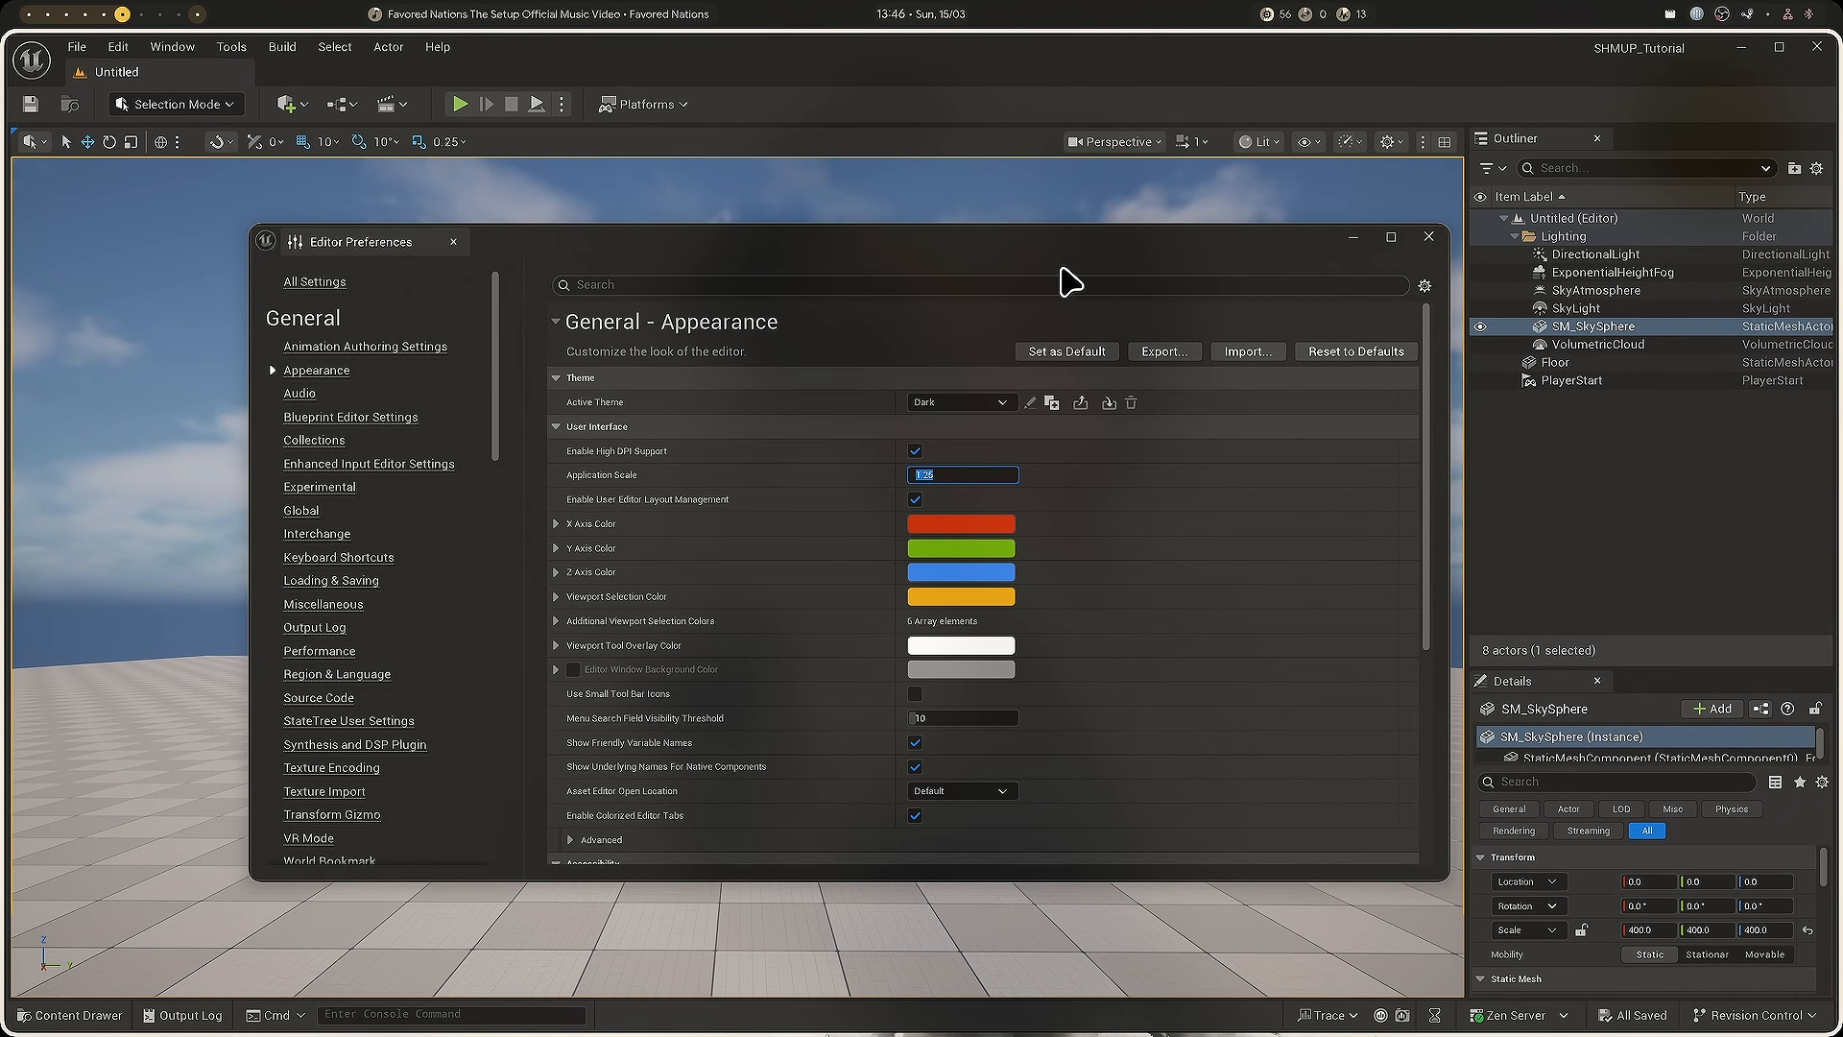
left_click_drag(1054, 252, 939, 238)
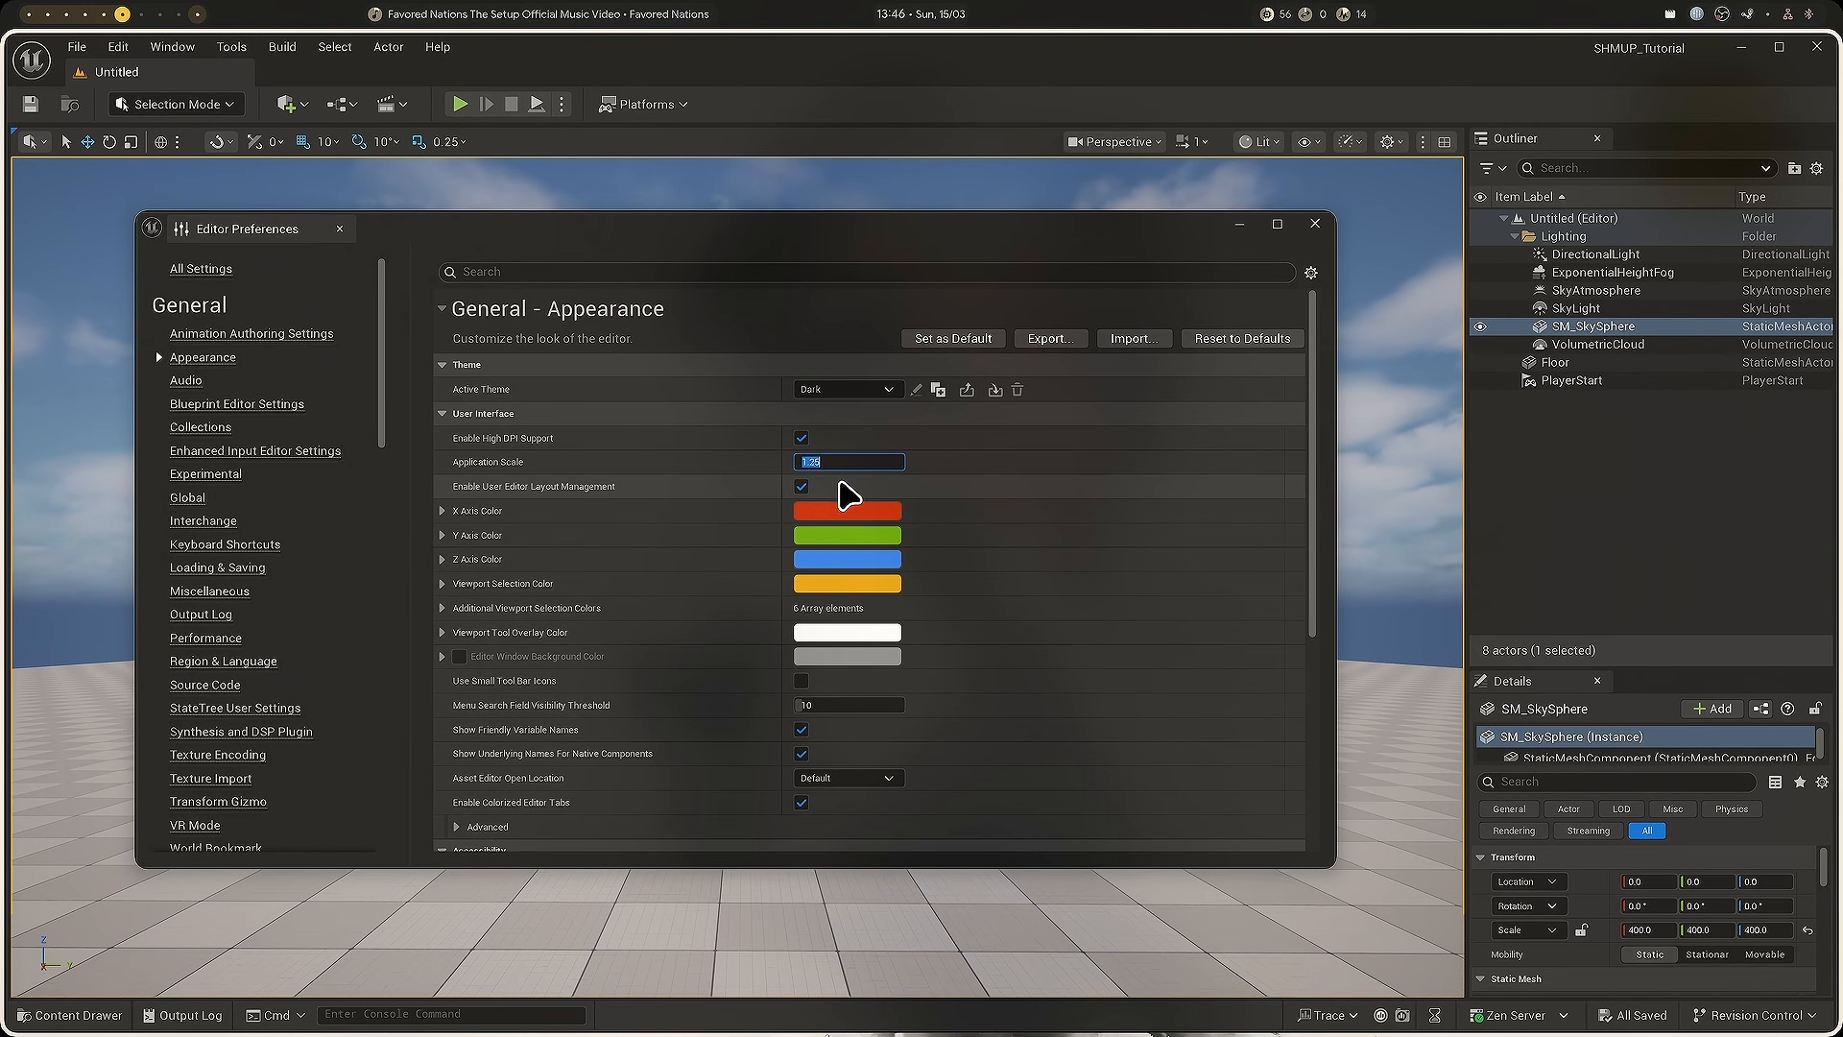
left_click_drag(391, 342, 391, 535)
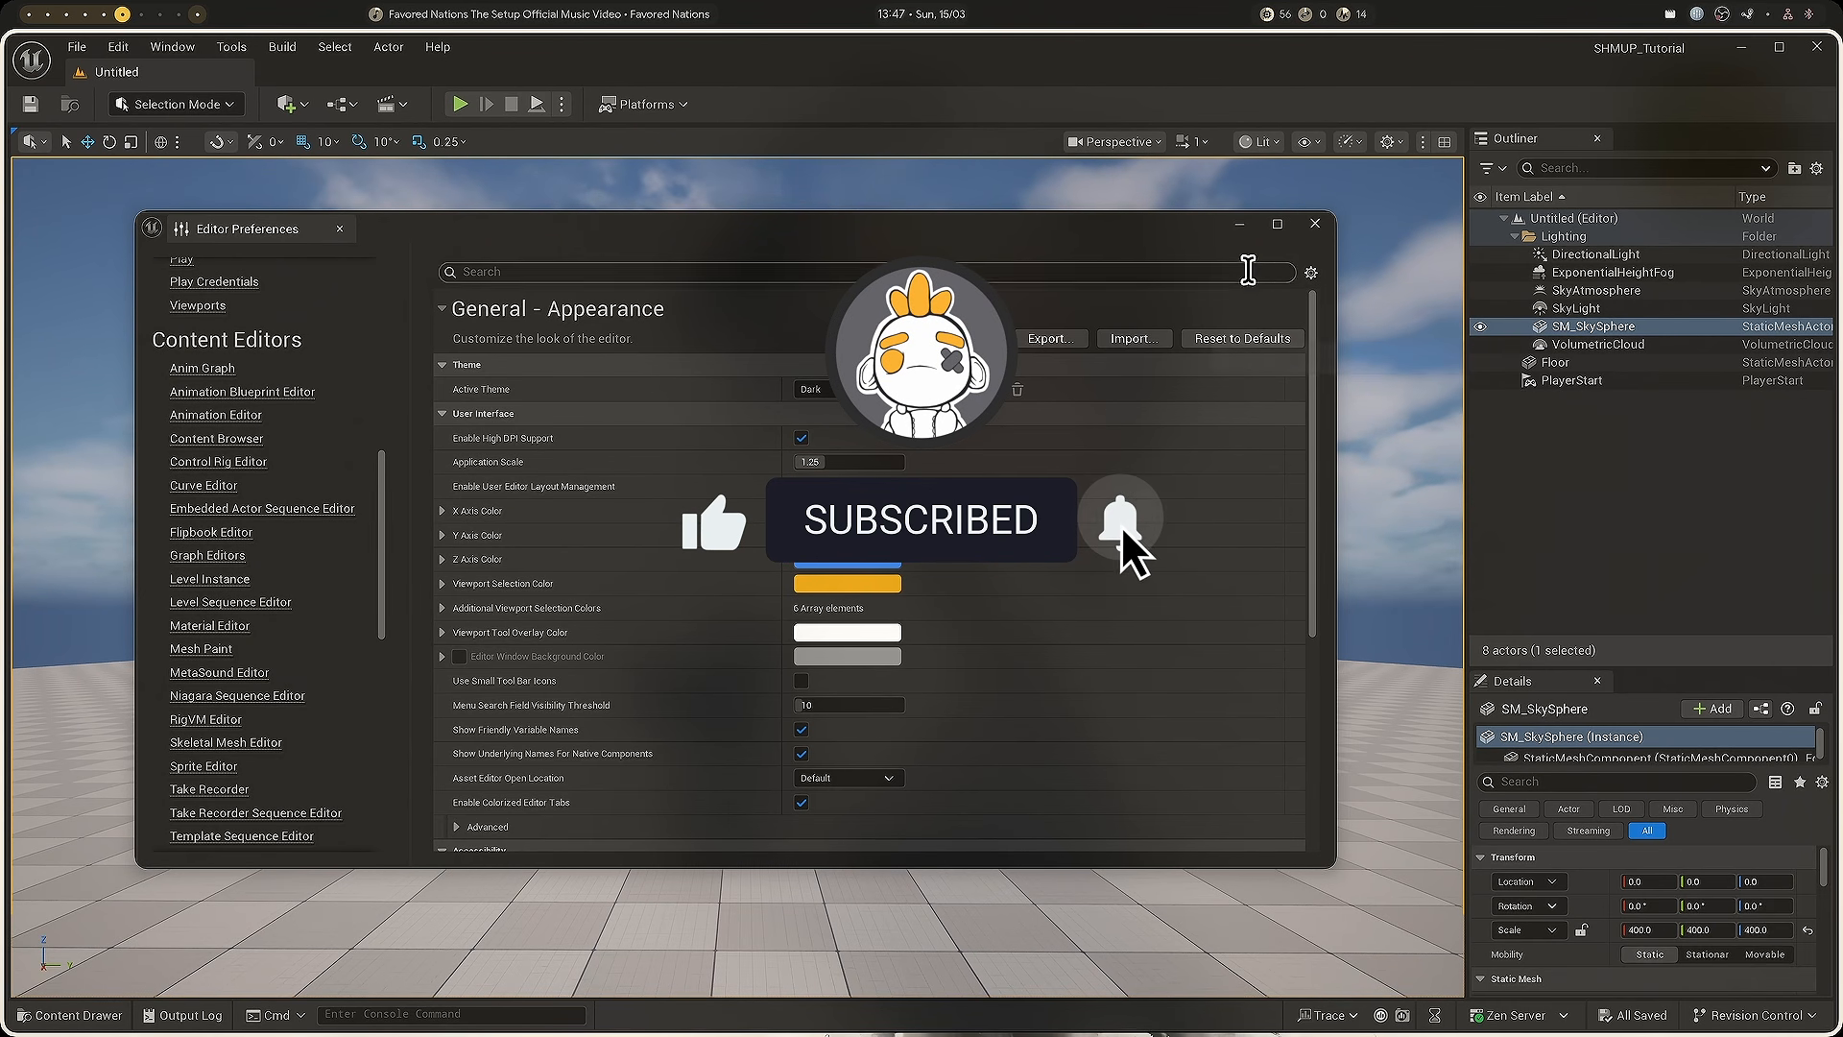
left_click(1314, 224)
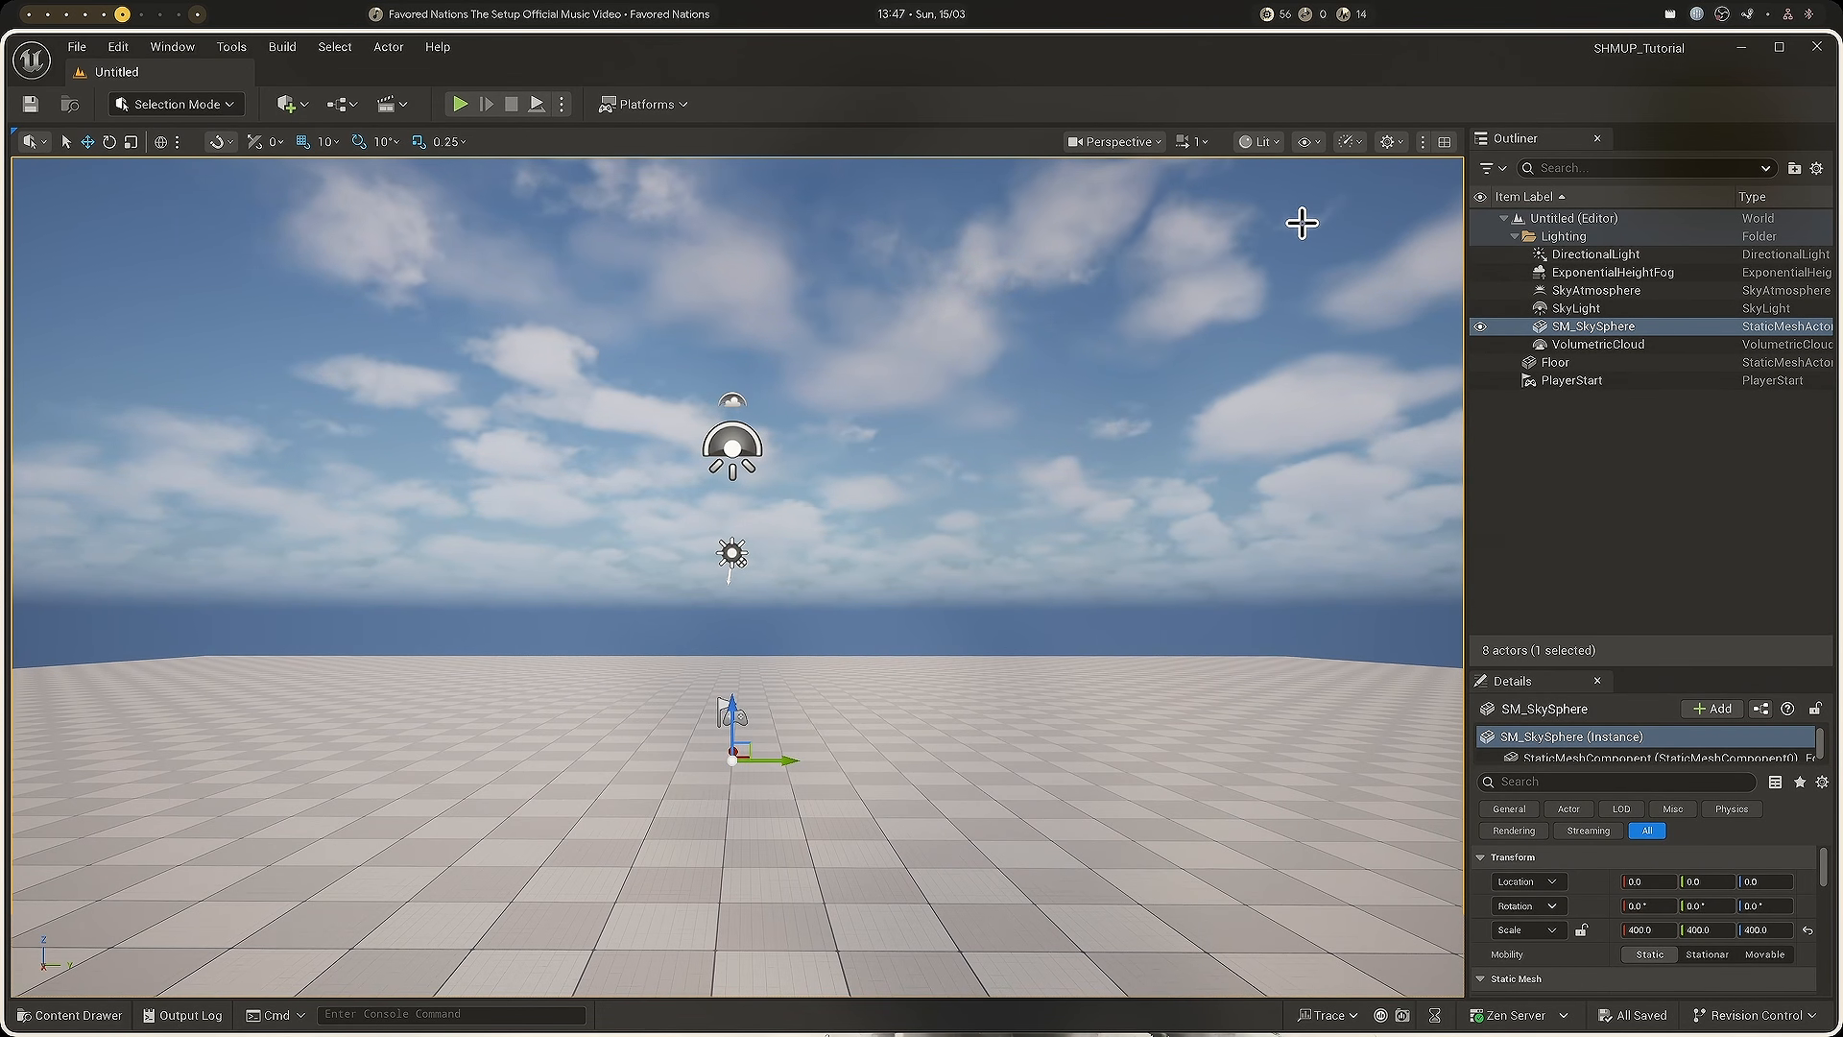
Create a new level from the Basic template.
left_click(79, 50)
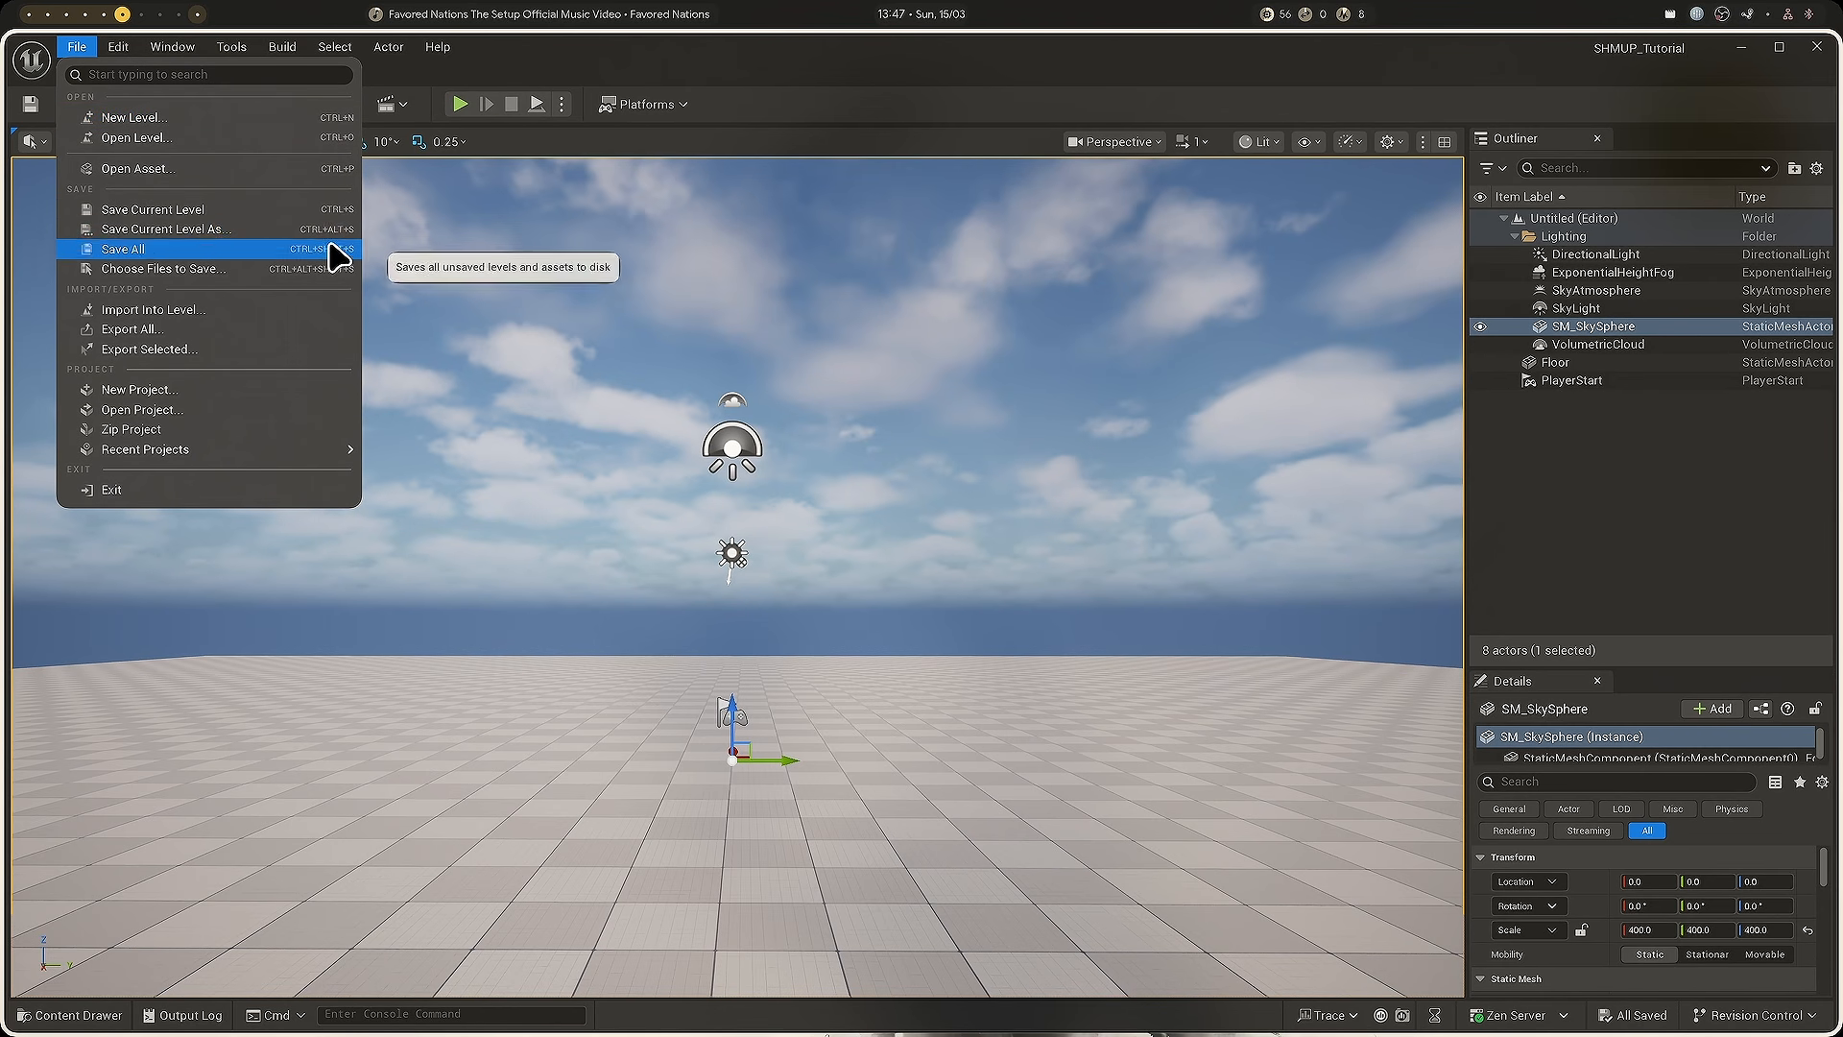
key("ctrl+n")
left_click(330, 135)
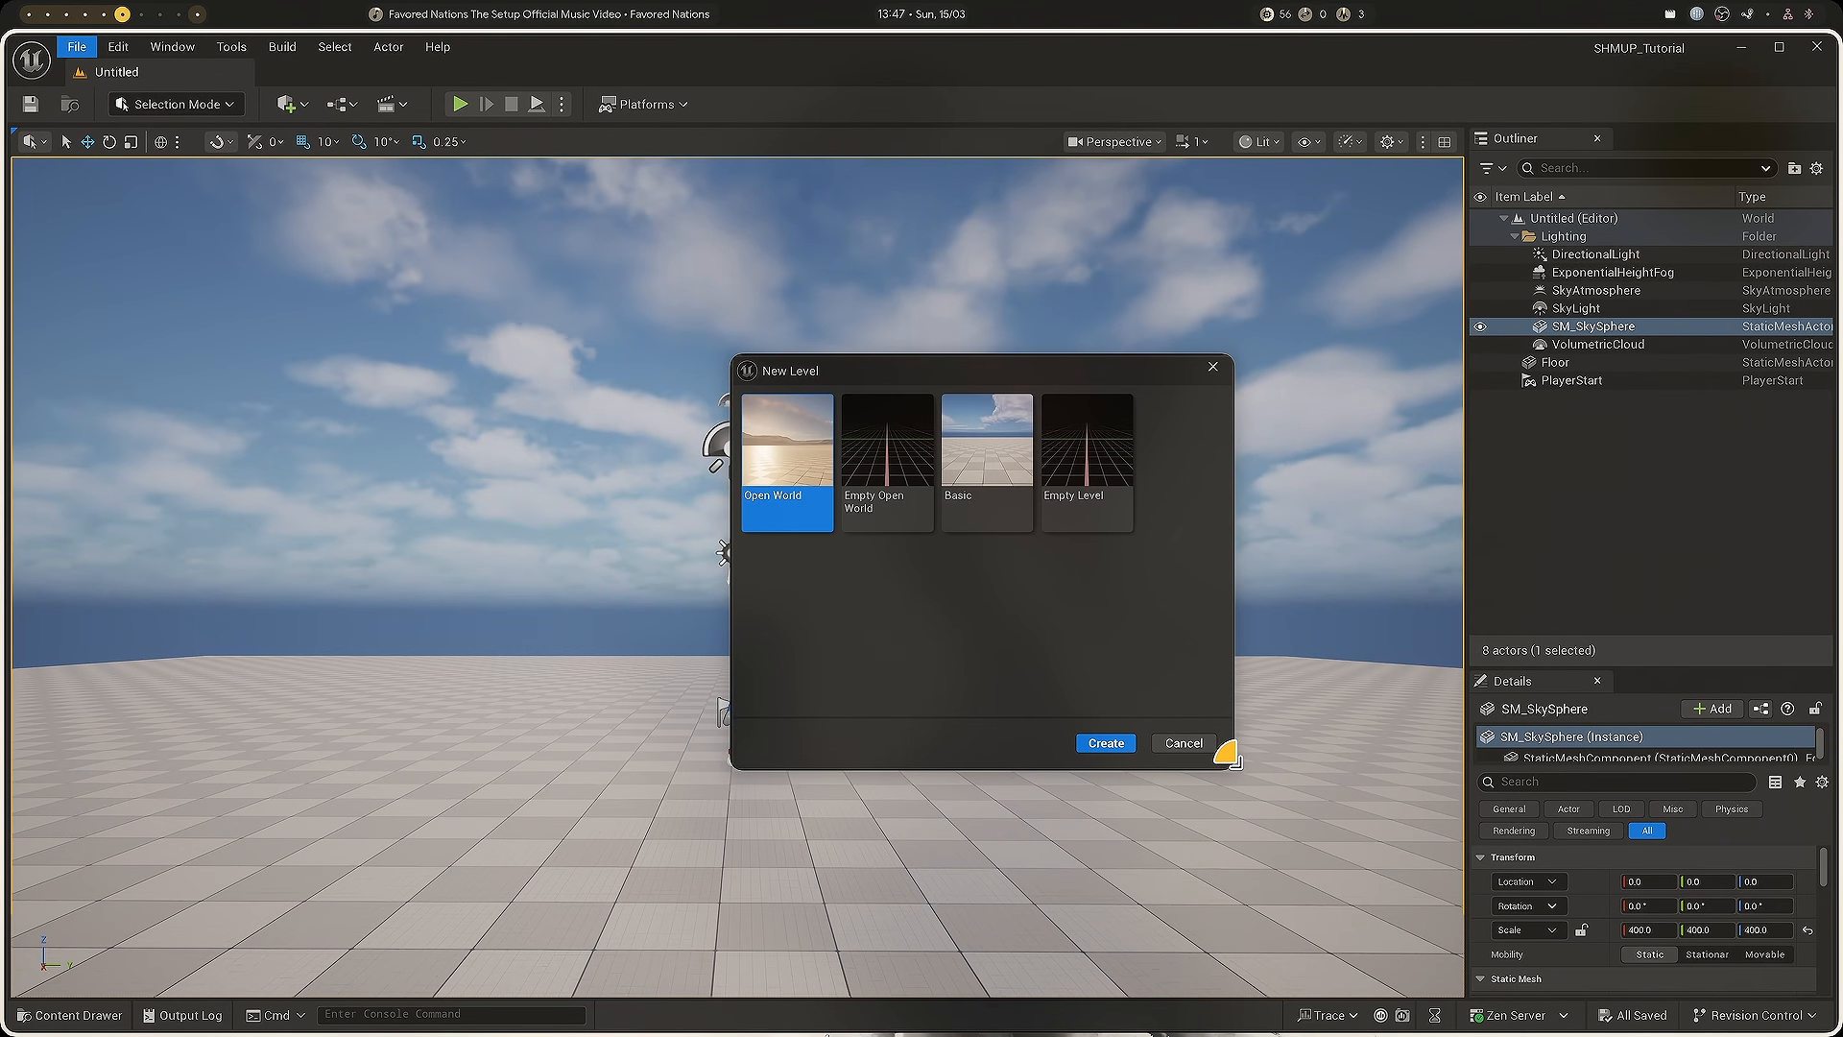
left_click(998, 476)
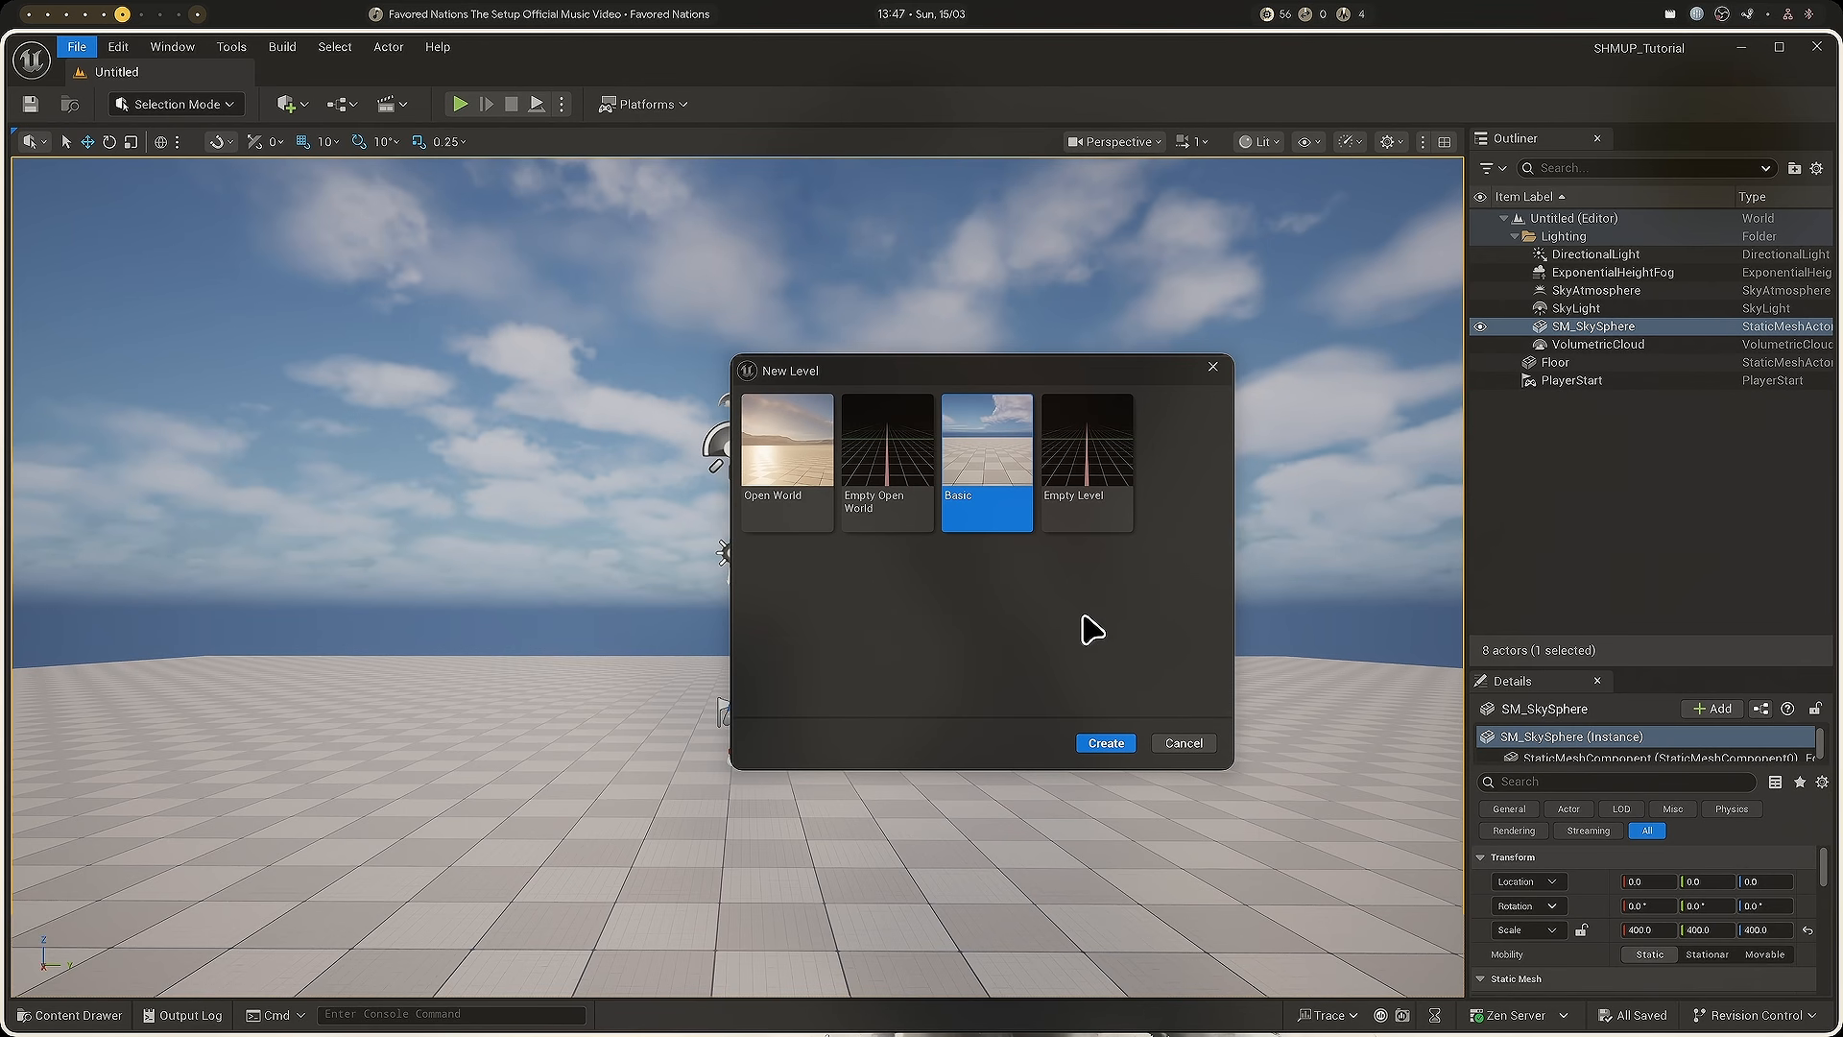
double_click(984, 451)
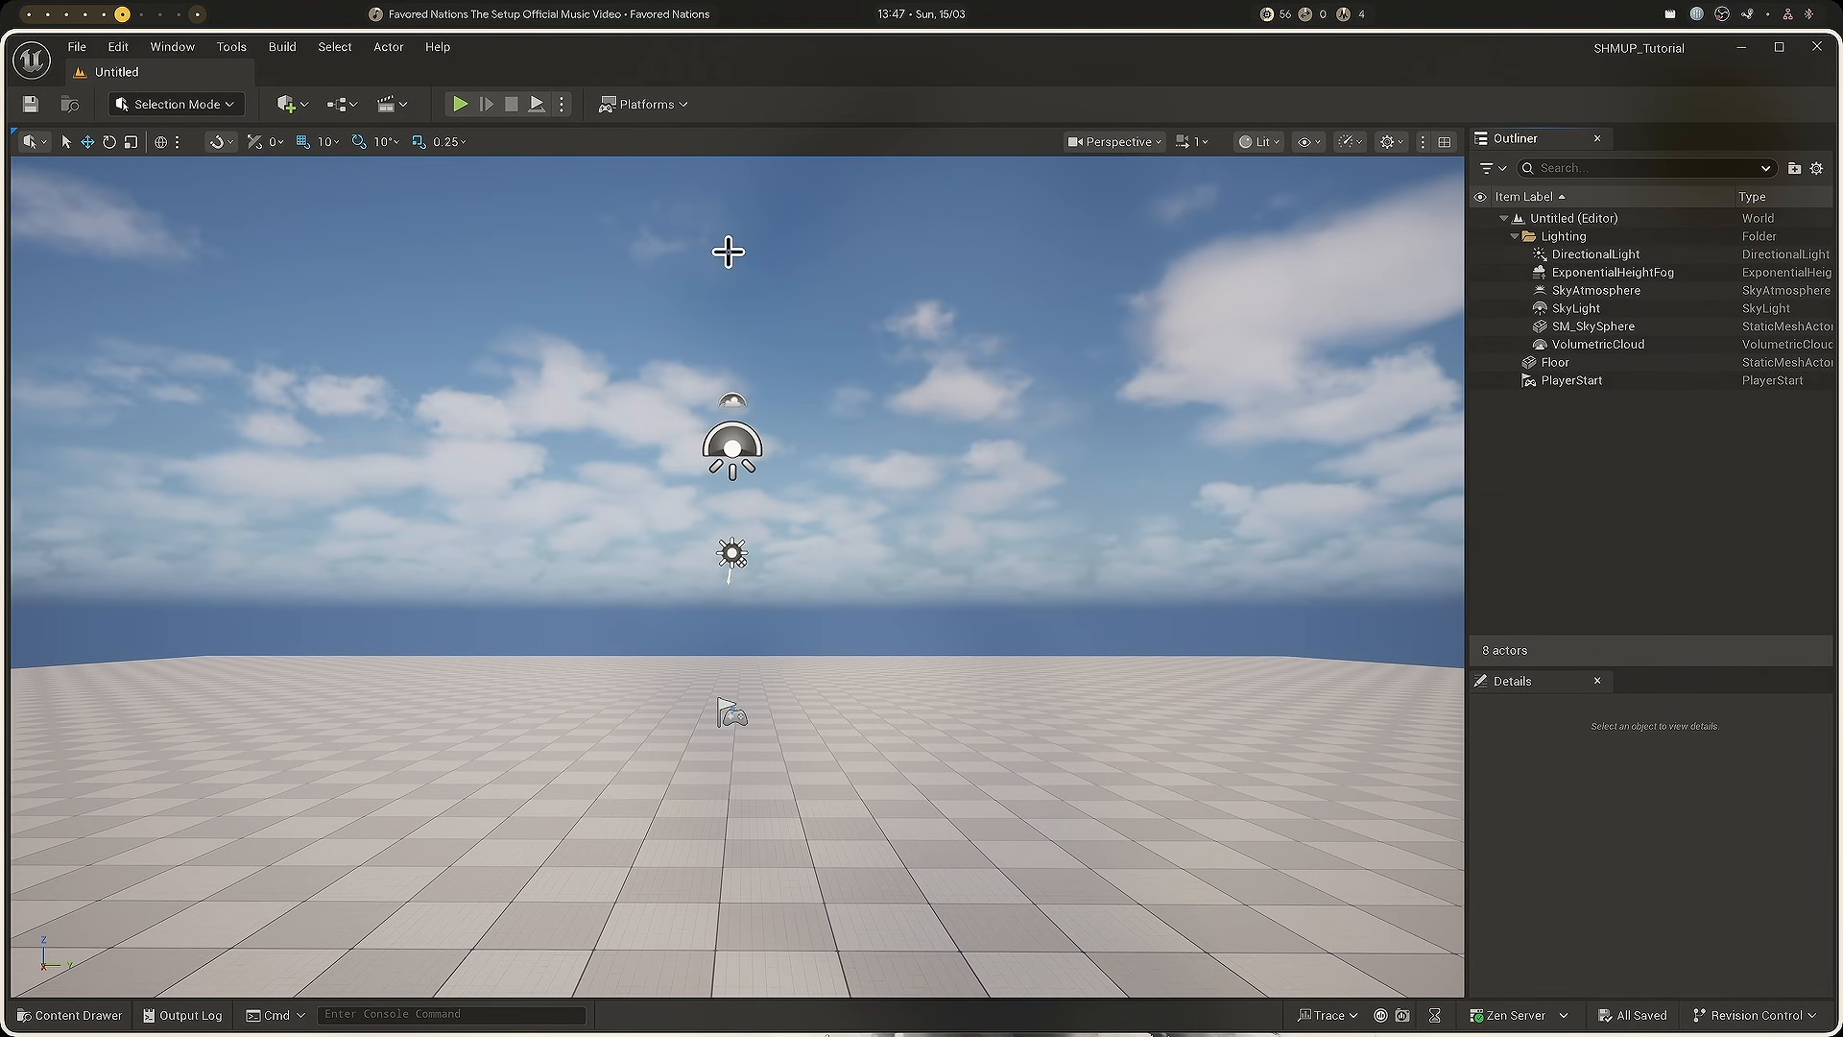
Save the new level as Main in the SHMUP_Tutorial/Maps folder.
right_click_drag(705, 374, 665, 436)
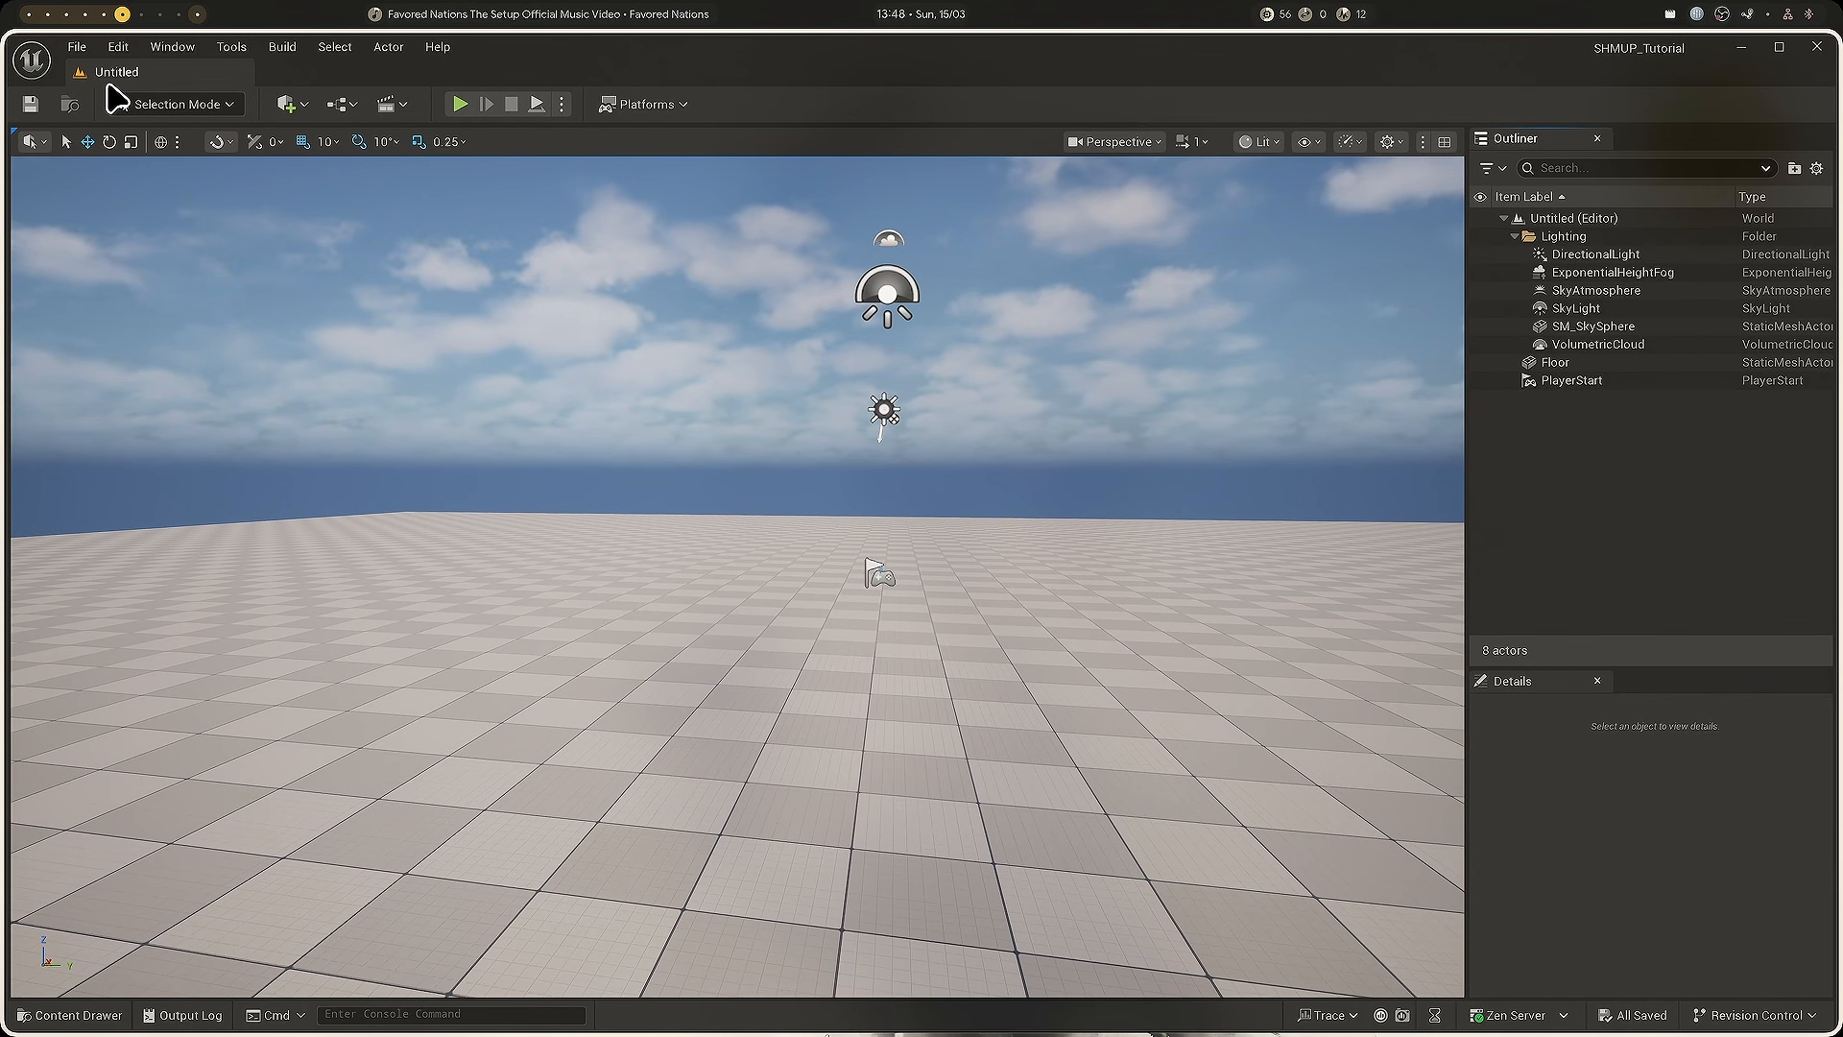
key("ctrl+s")
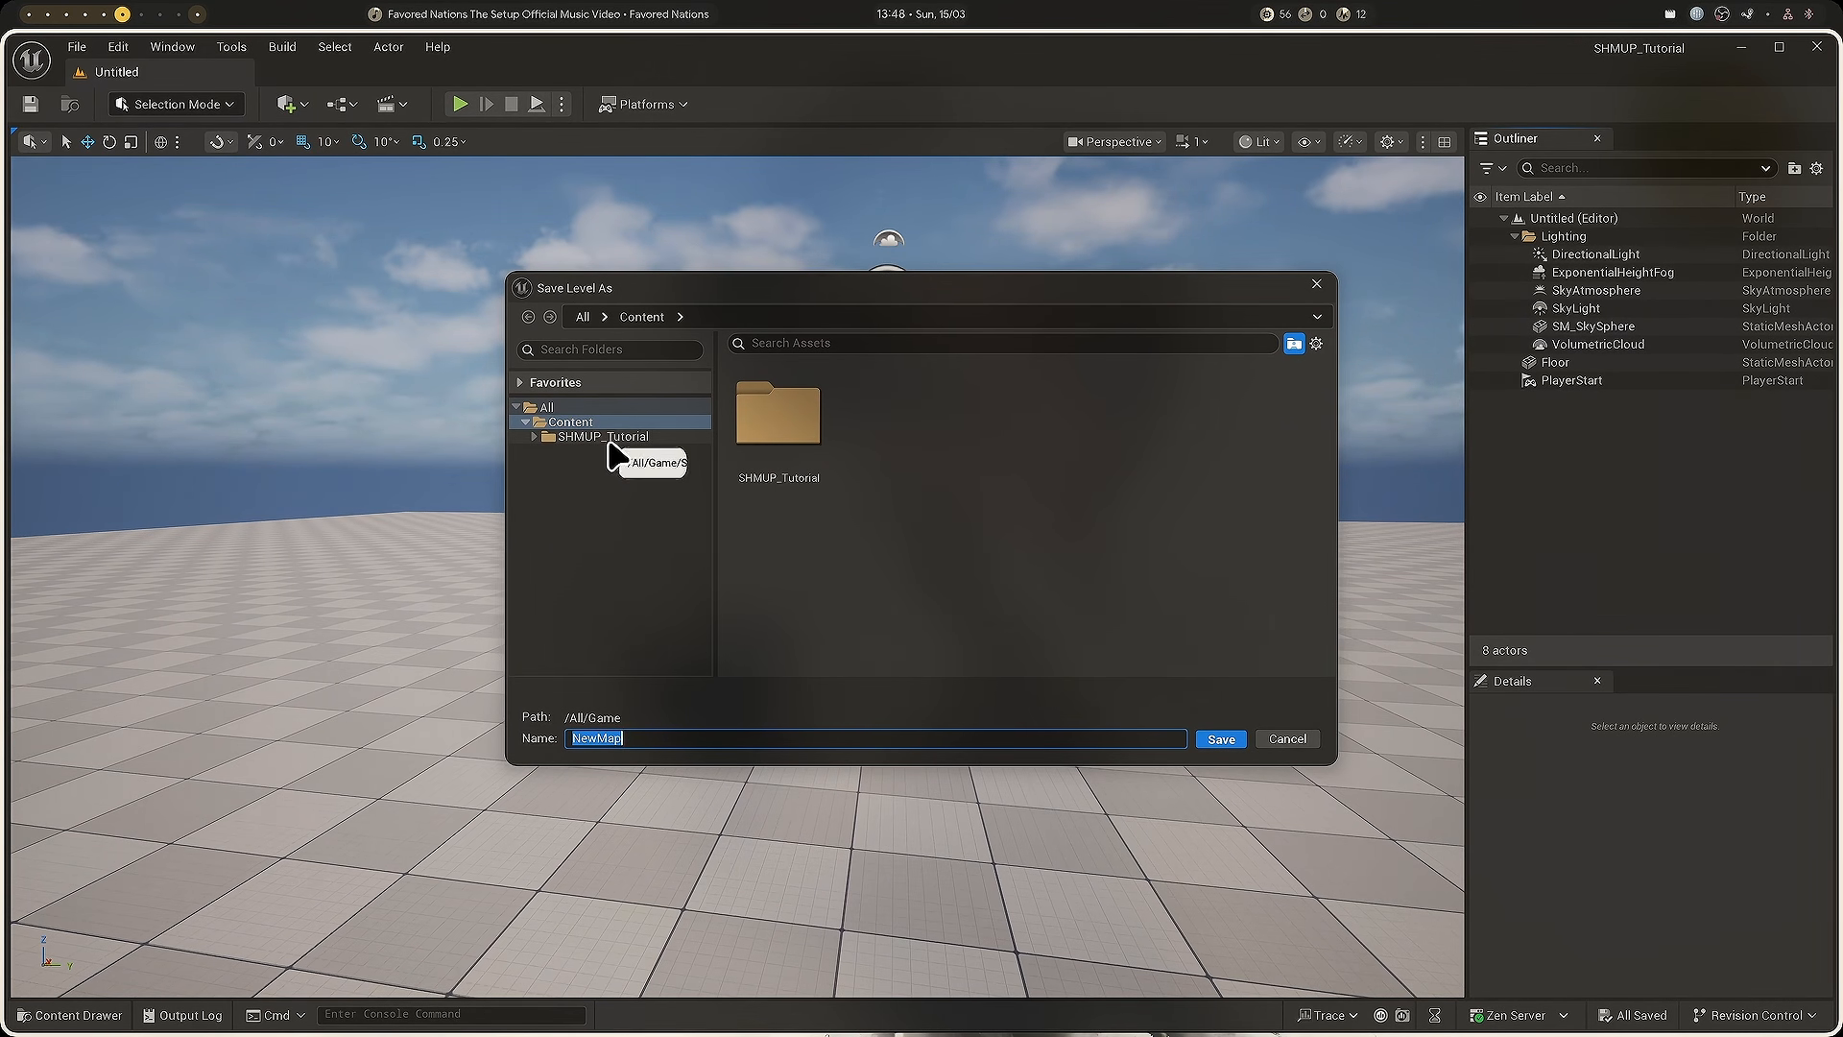
left_click(534, 437)
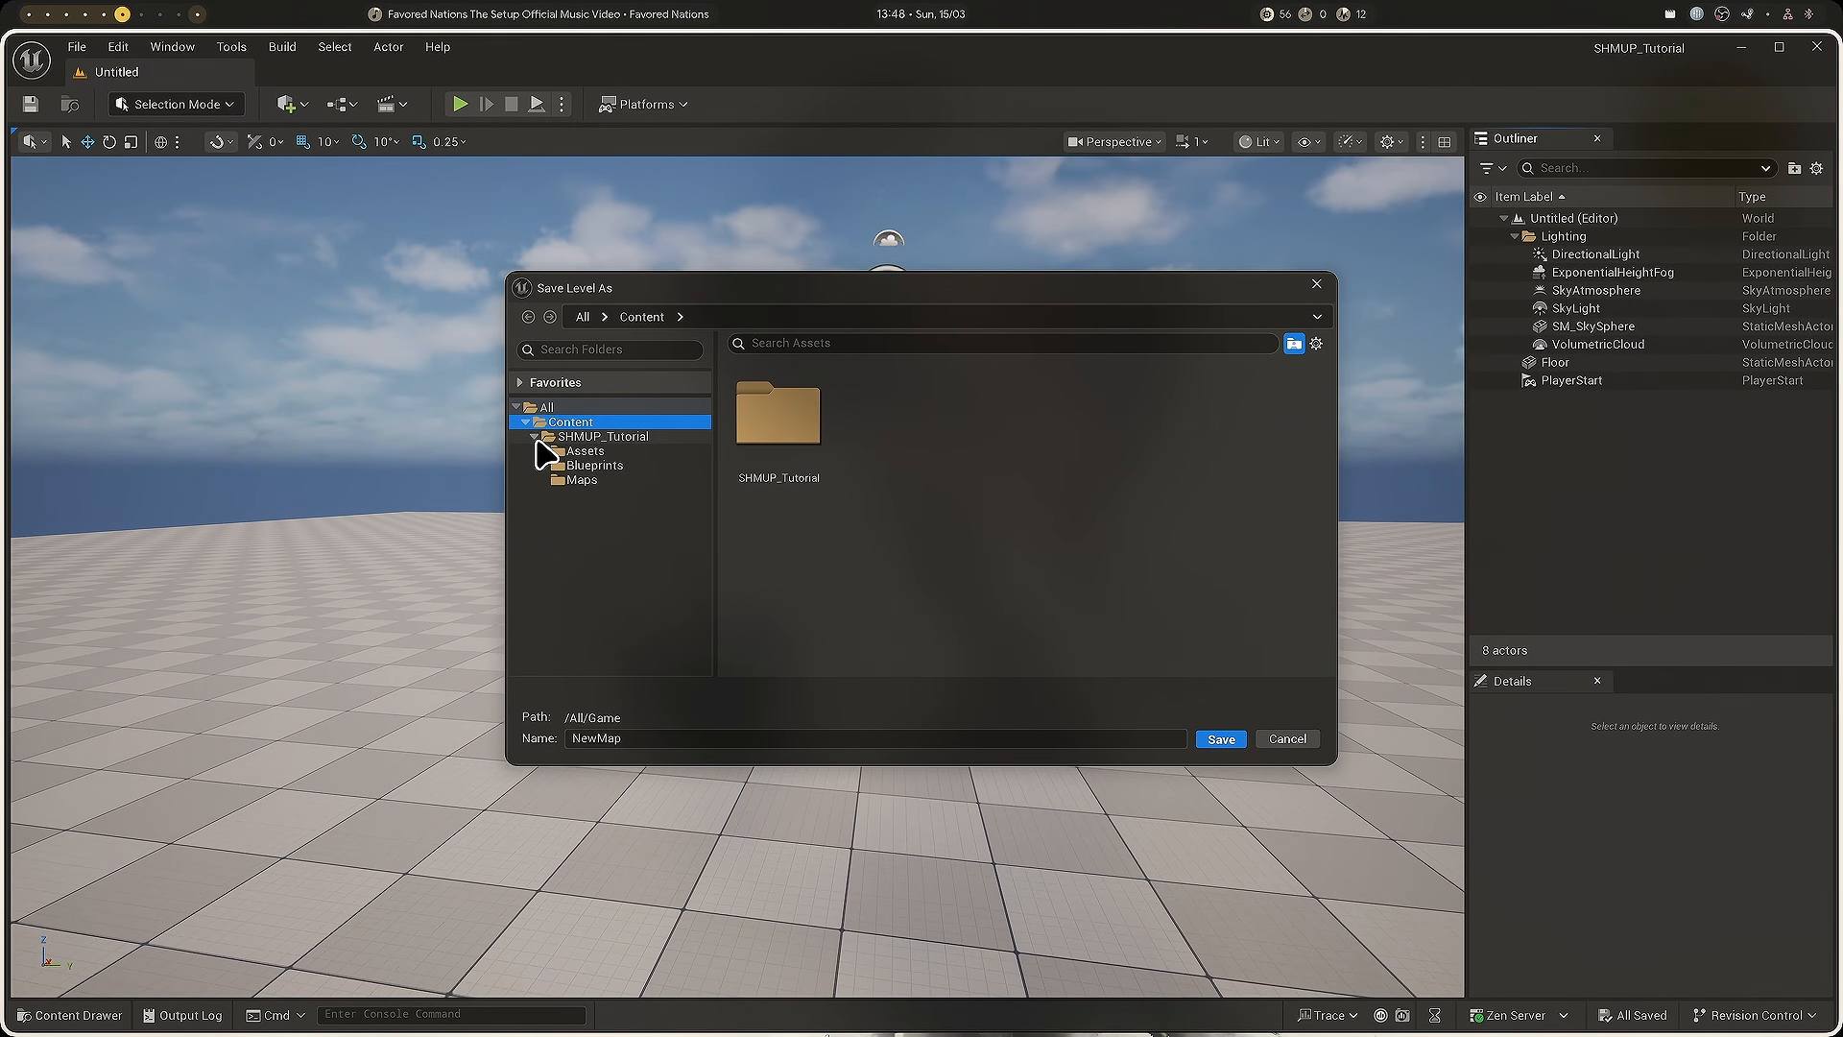
left_click(588, 438)
left_click(595, 481)
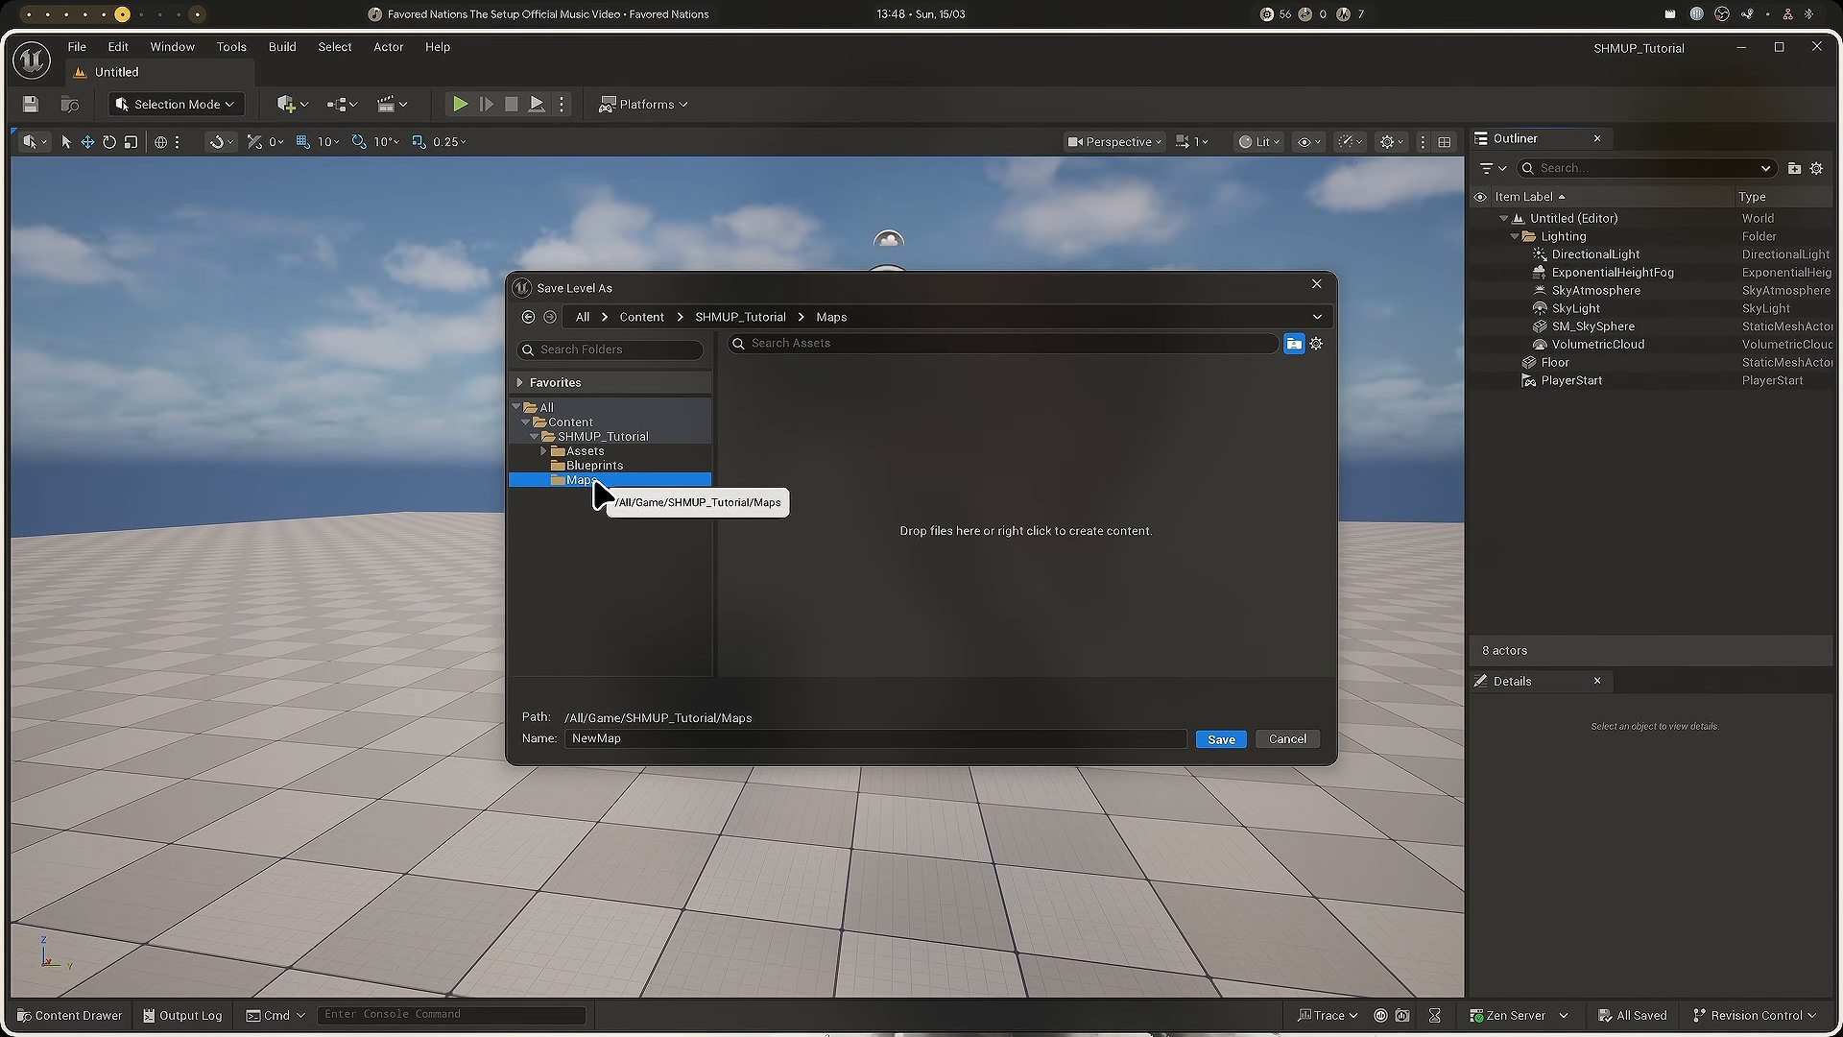
left_click_drag(658, 734, 499, 733)
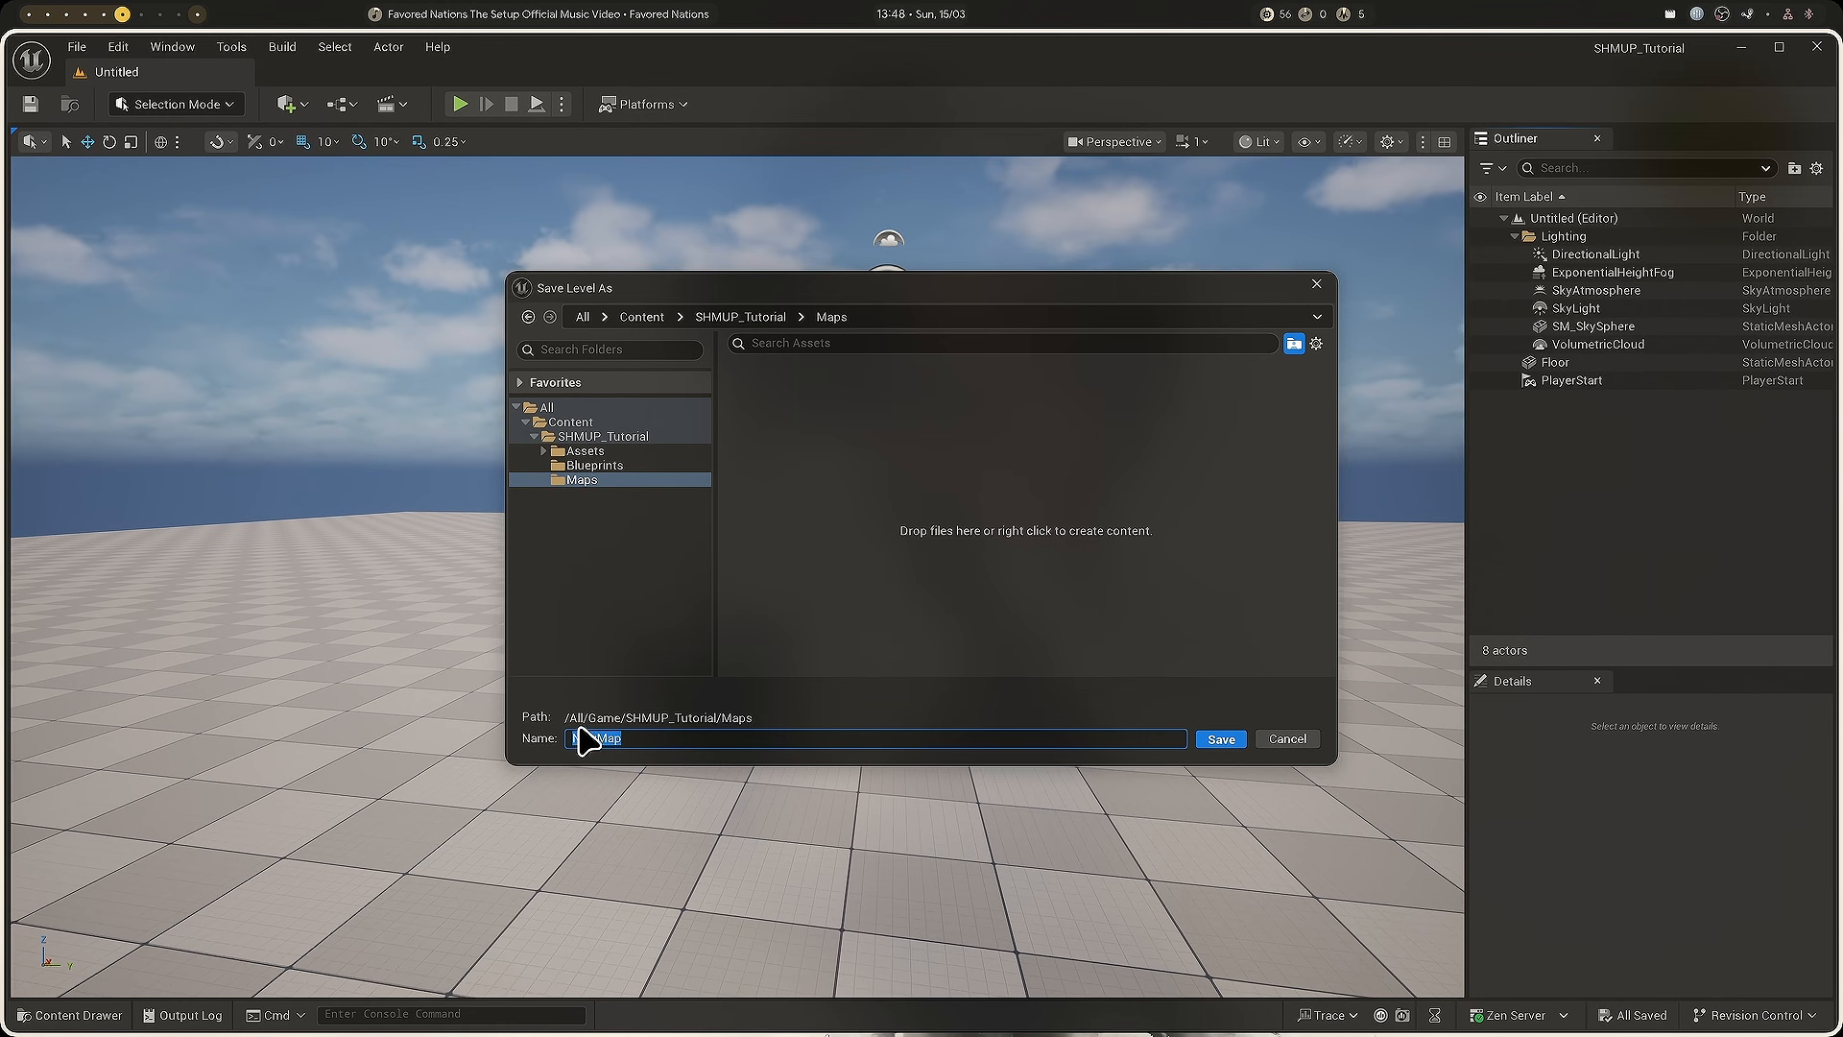
type("Main")
key("Return")
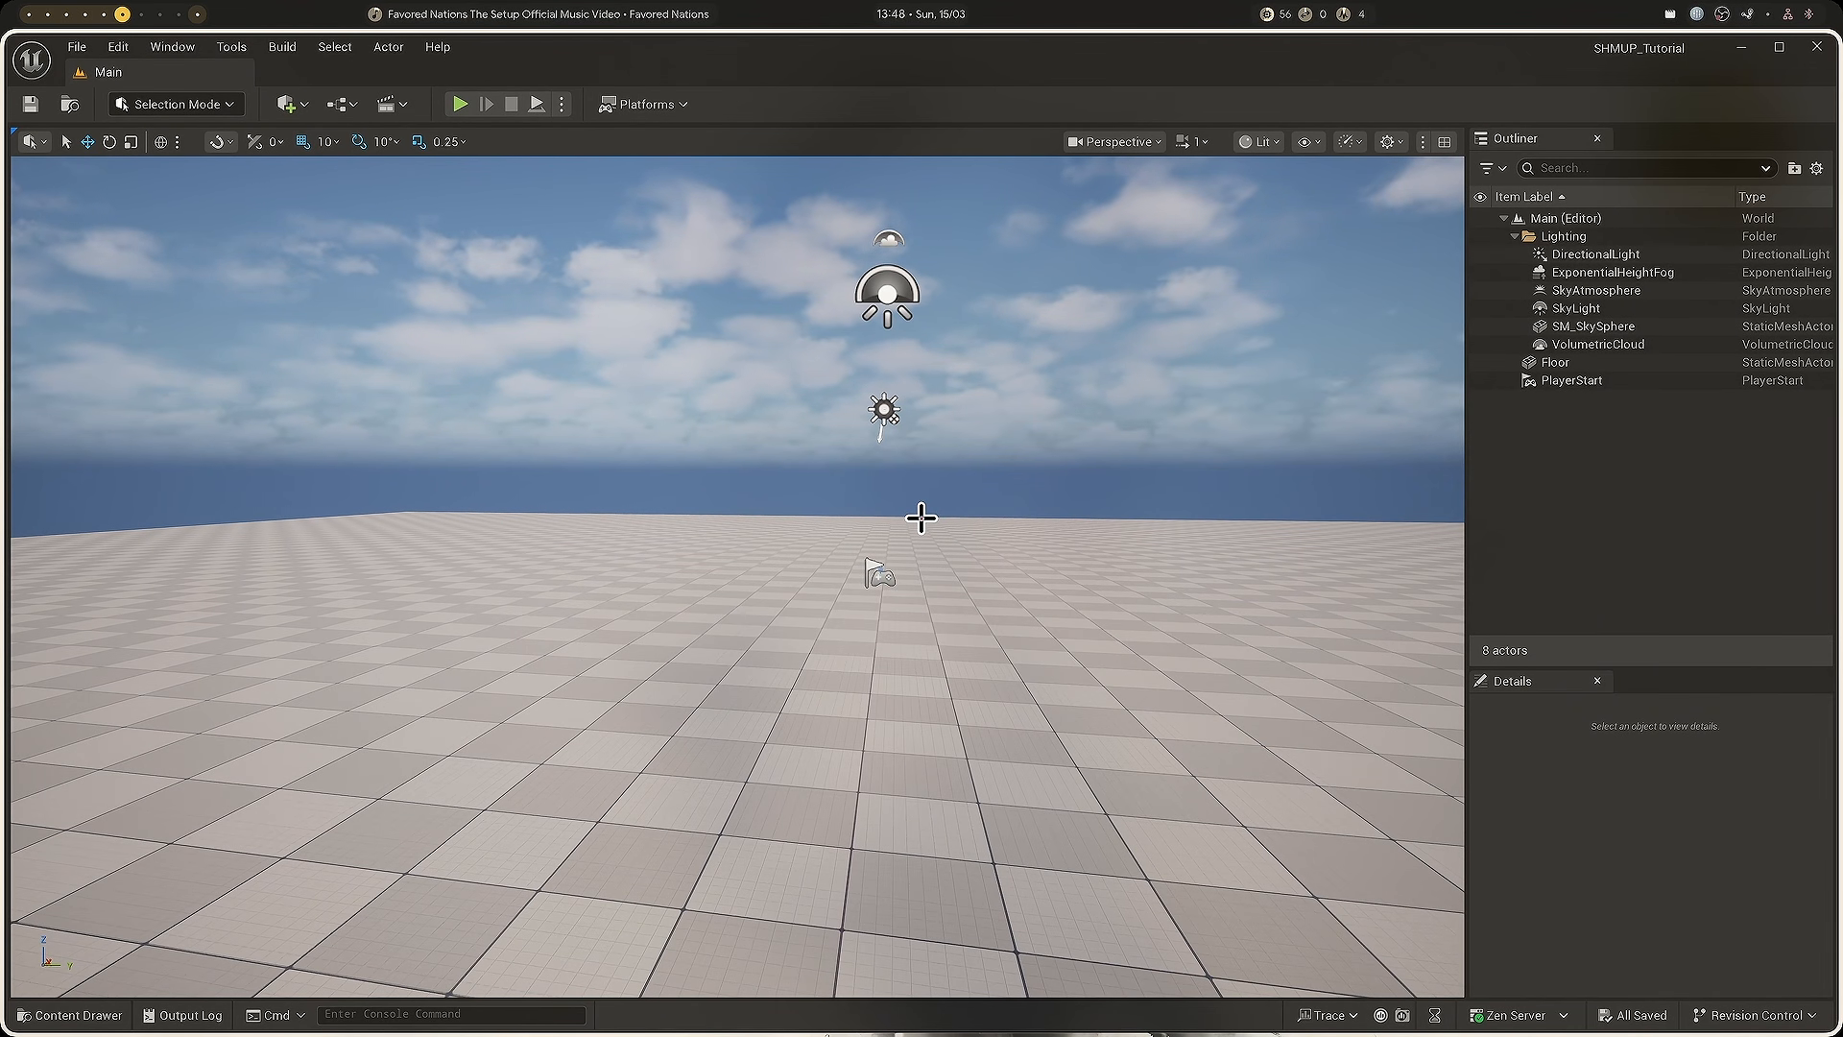
View the saved level in the project's Maps folder, toggling the Content Drawer open and closed.
left_click(69, 1014)
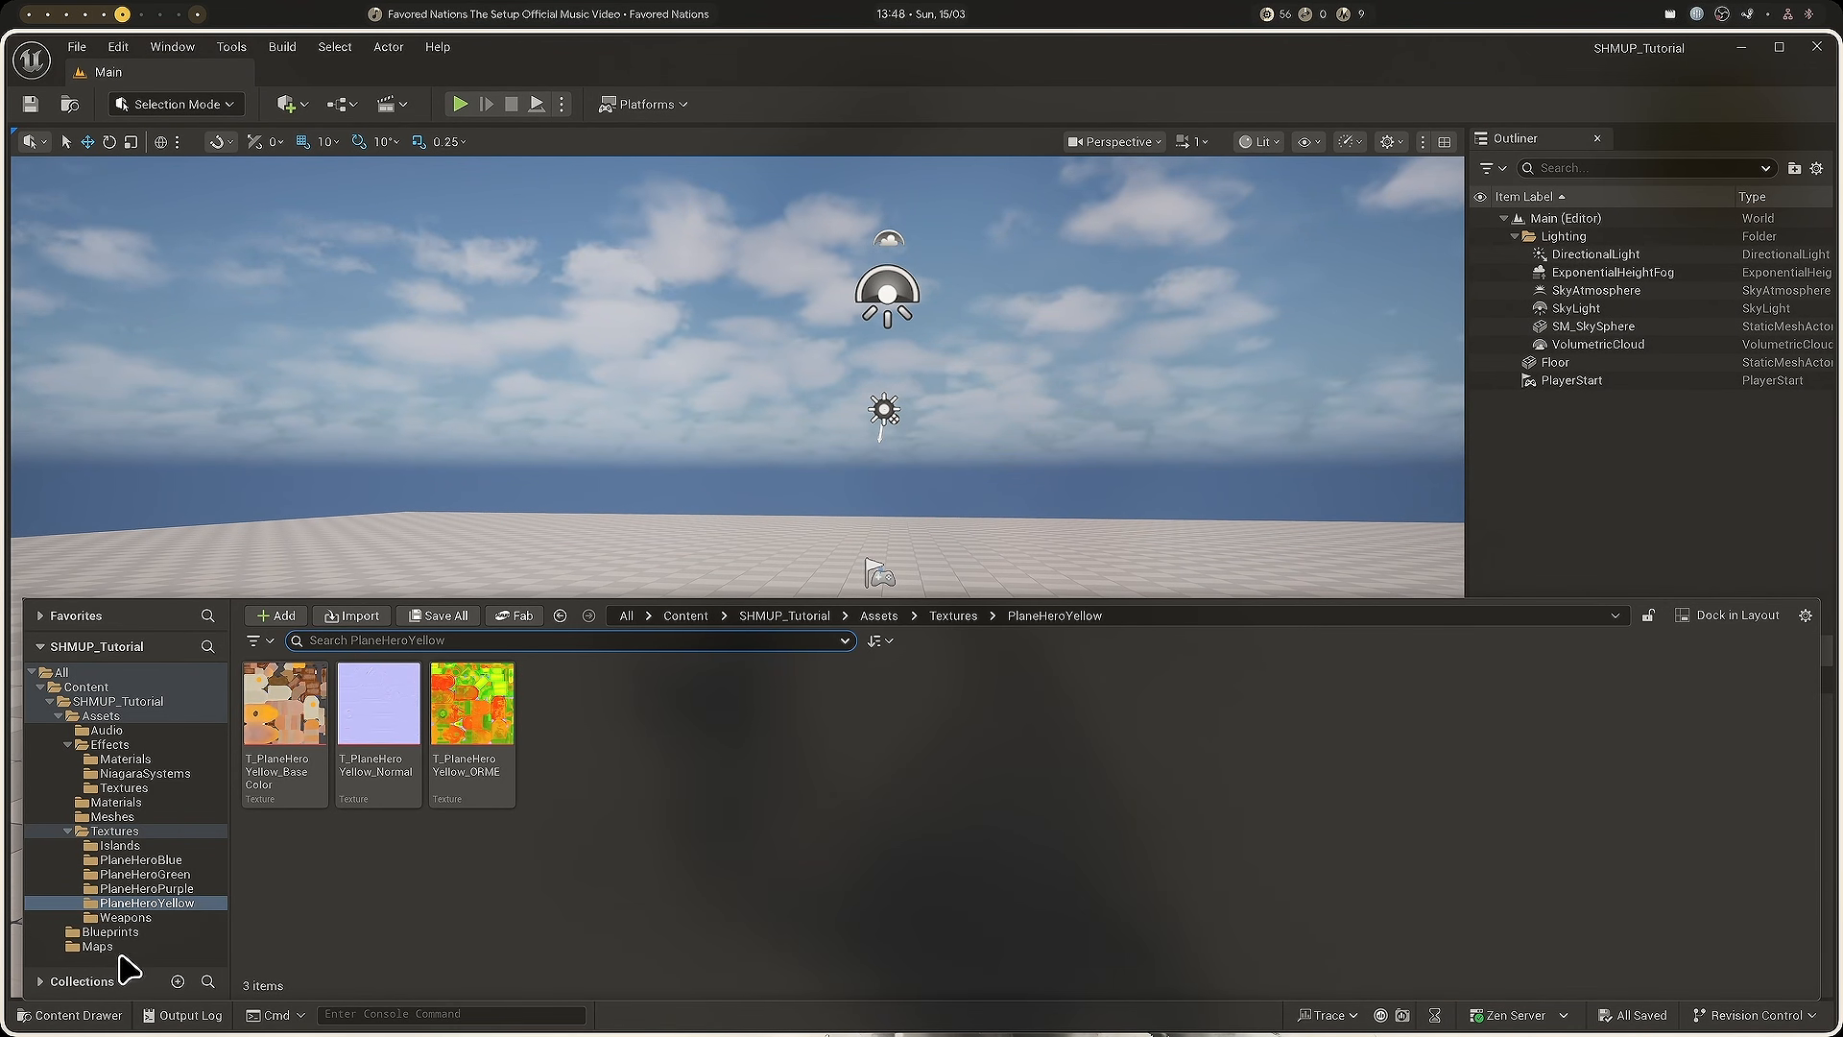
left_click(98, 947)
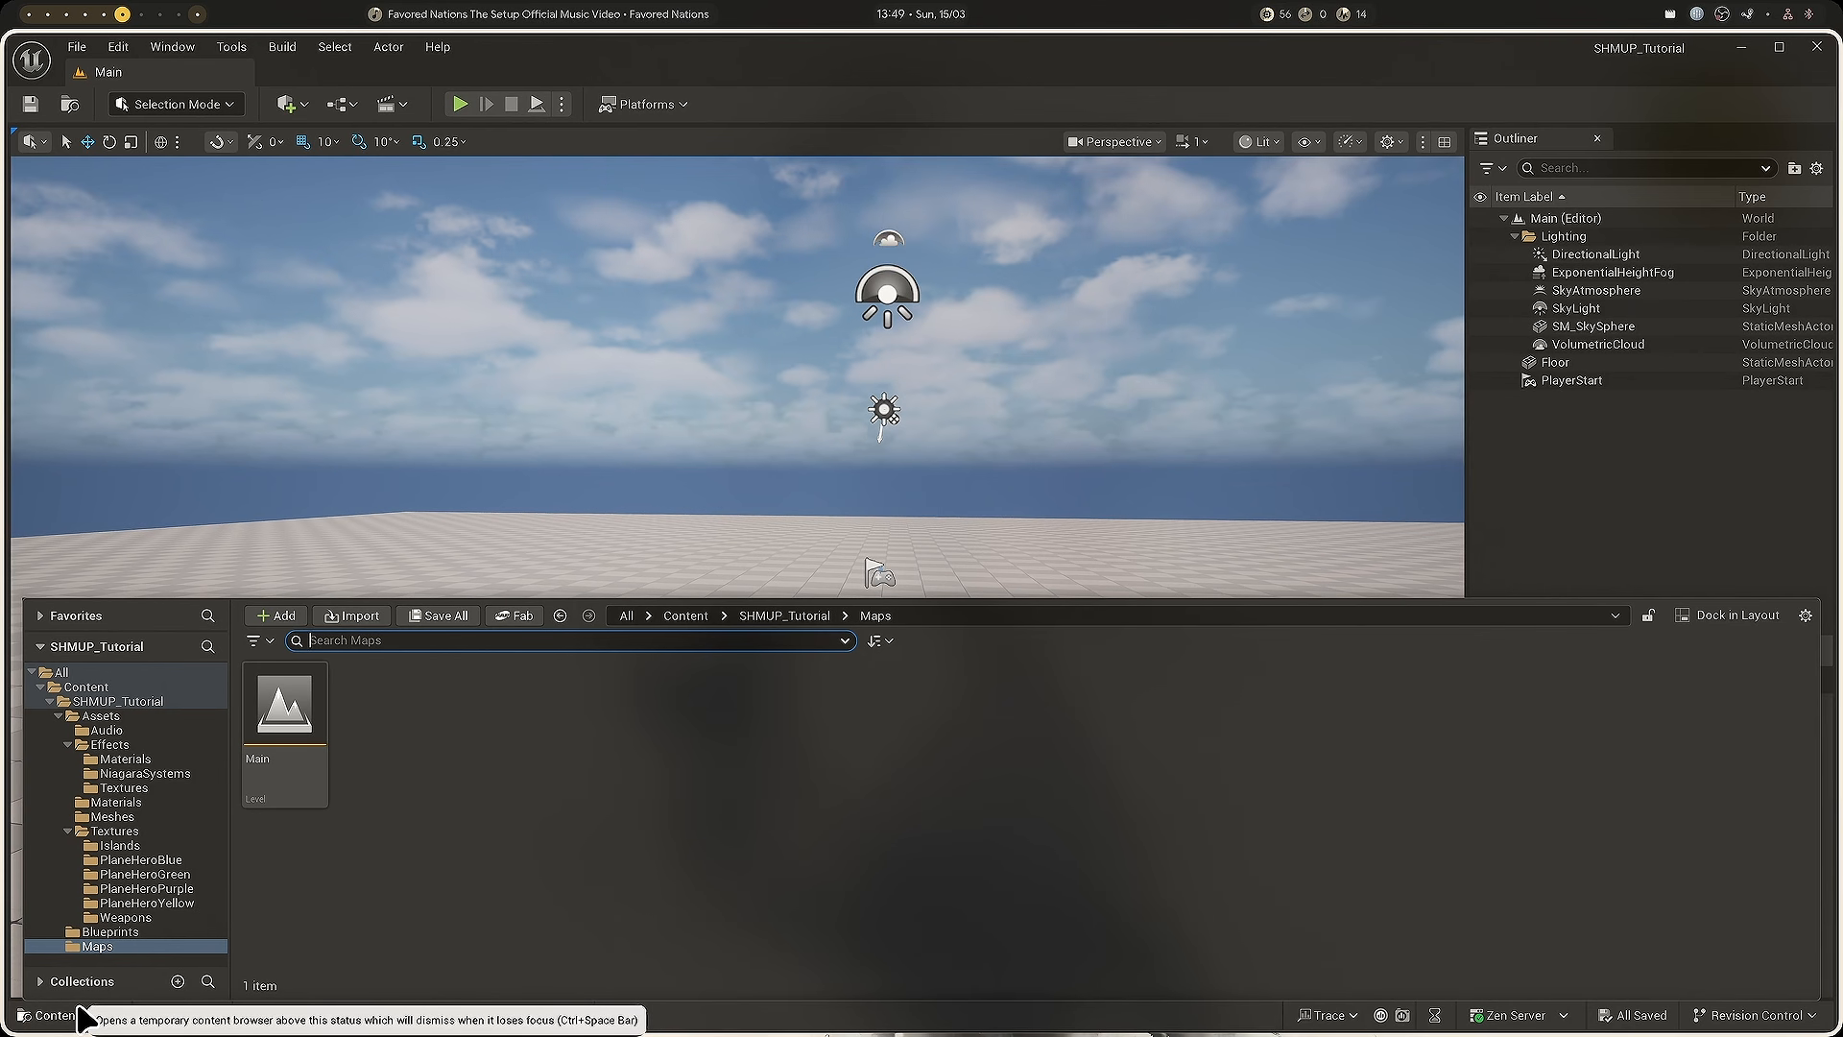
key("ctrl+space")
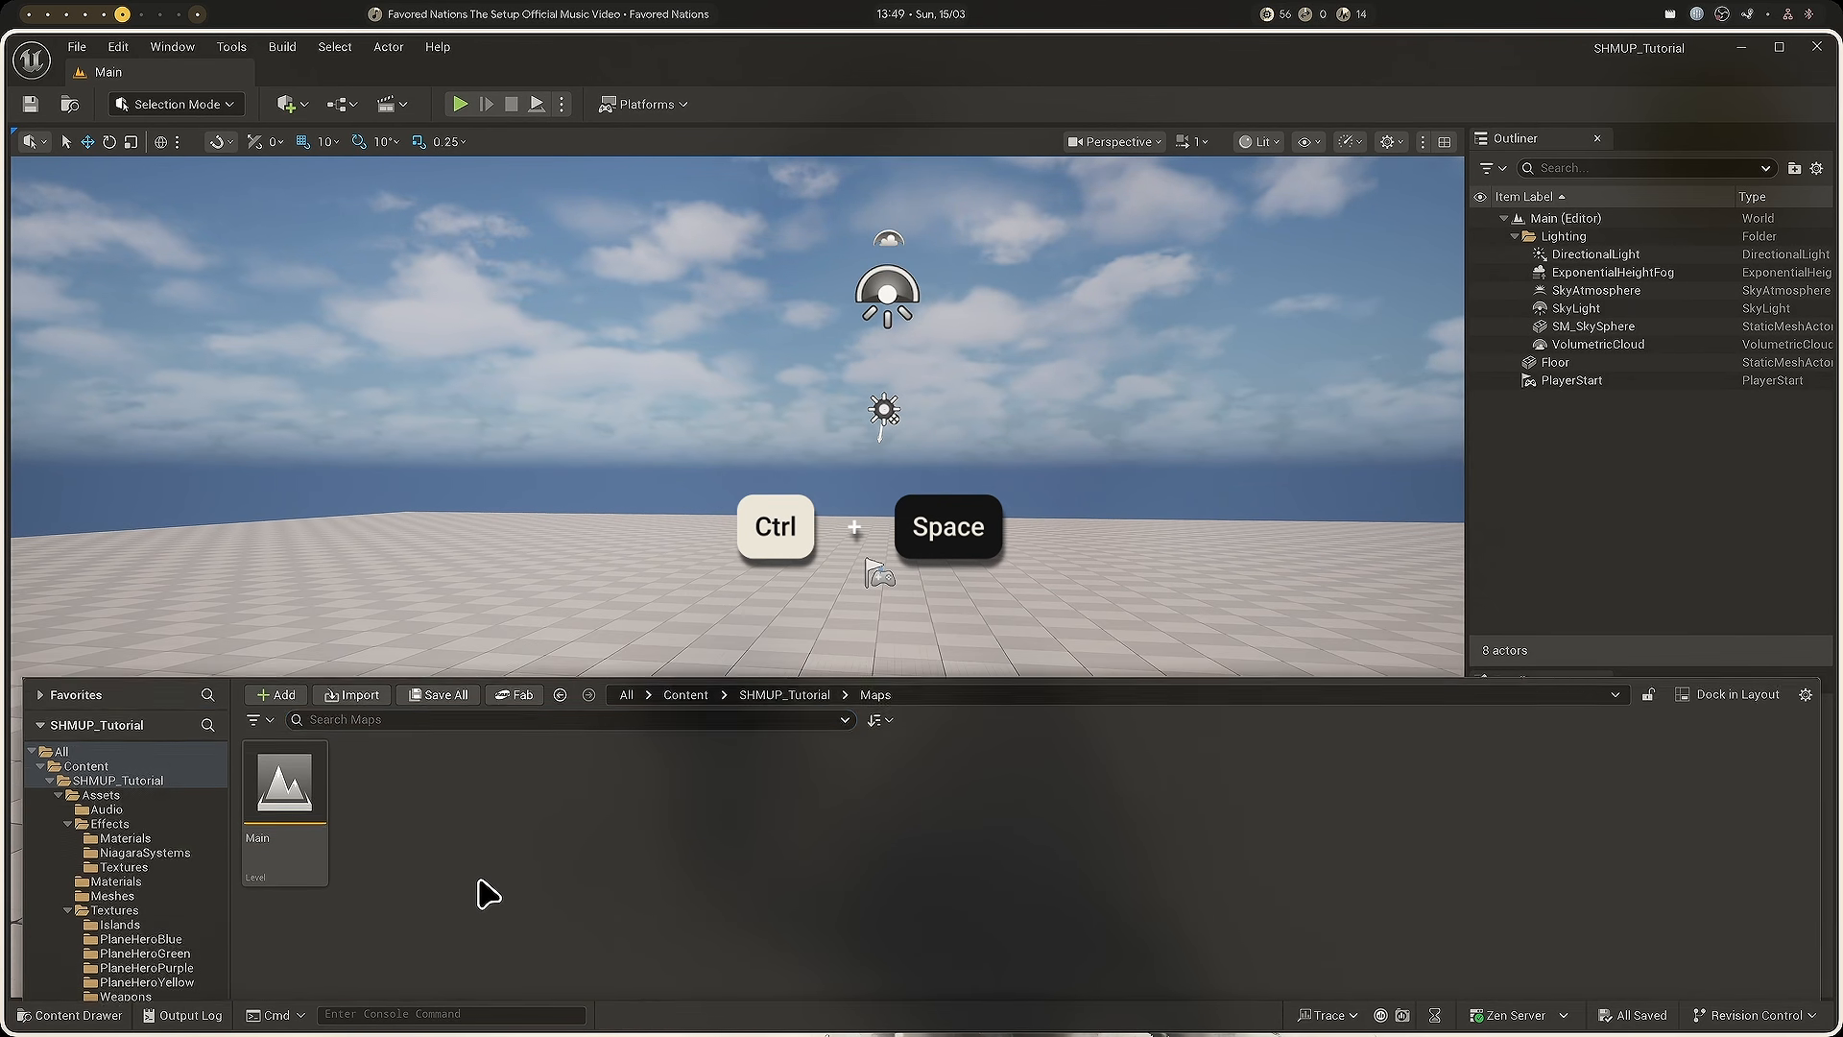
key("ctrl+space")
key("ctrl+space")
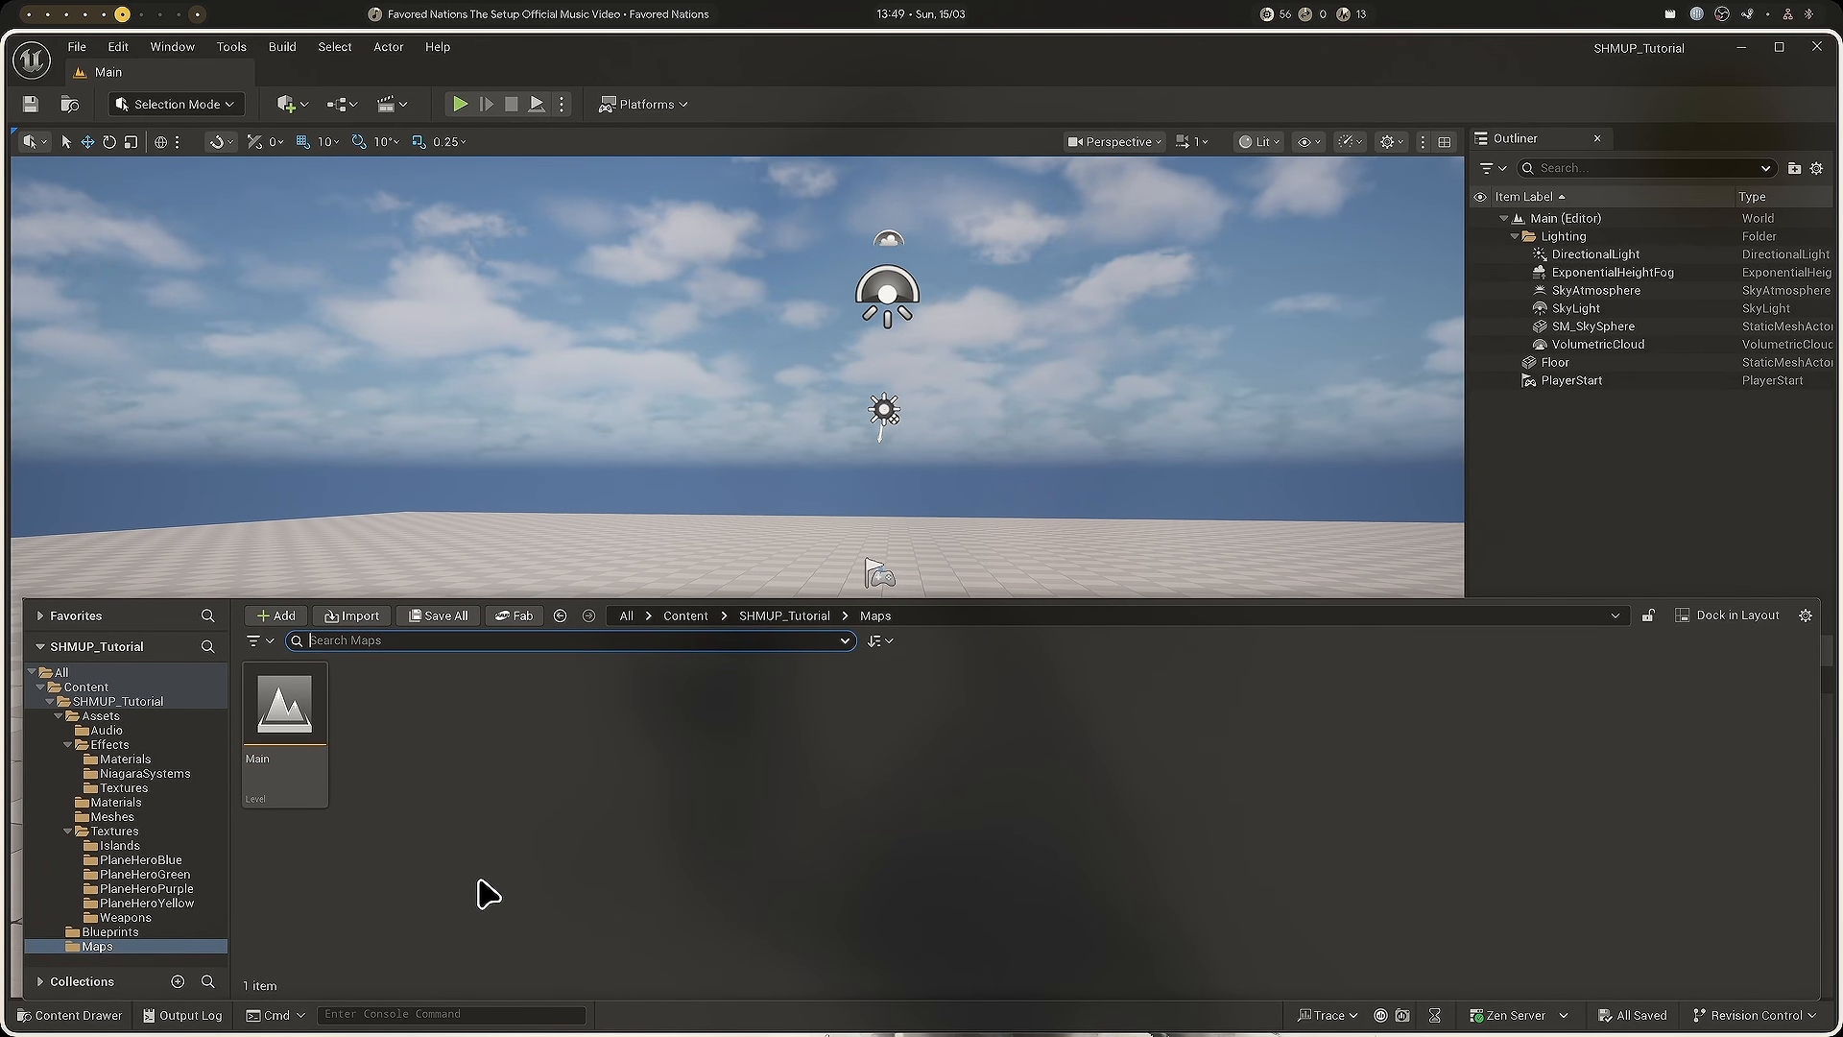
key("ctrl+space")
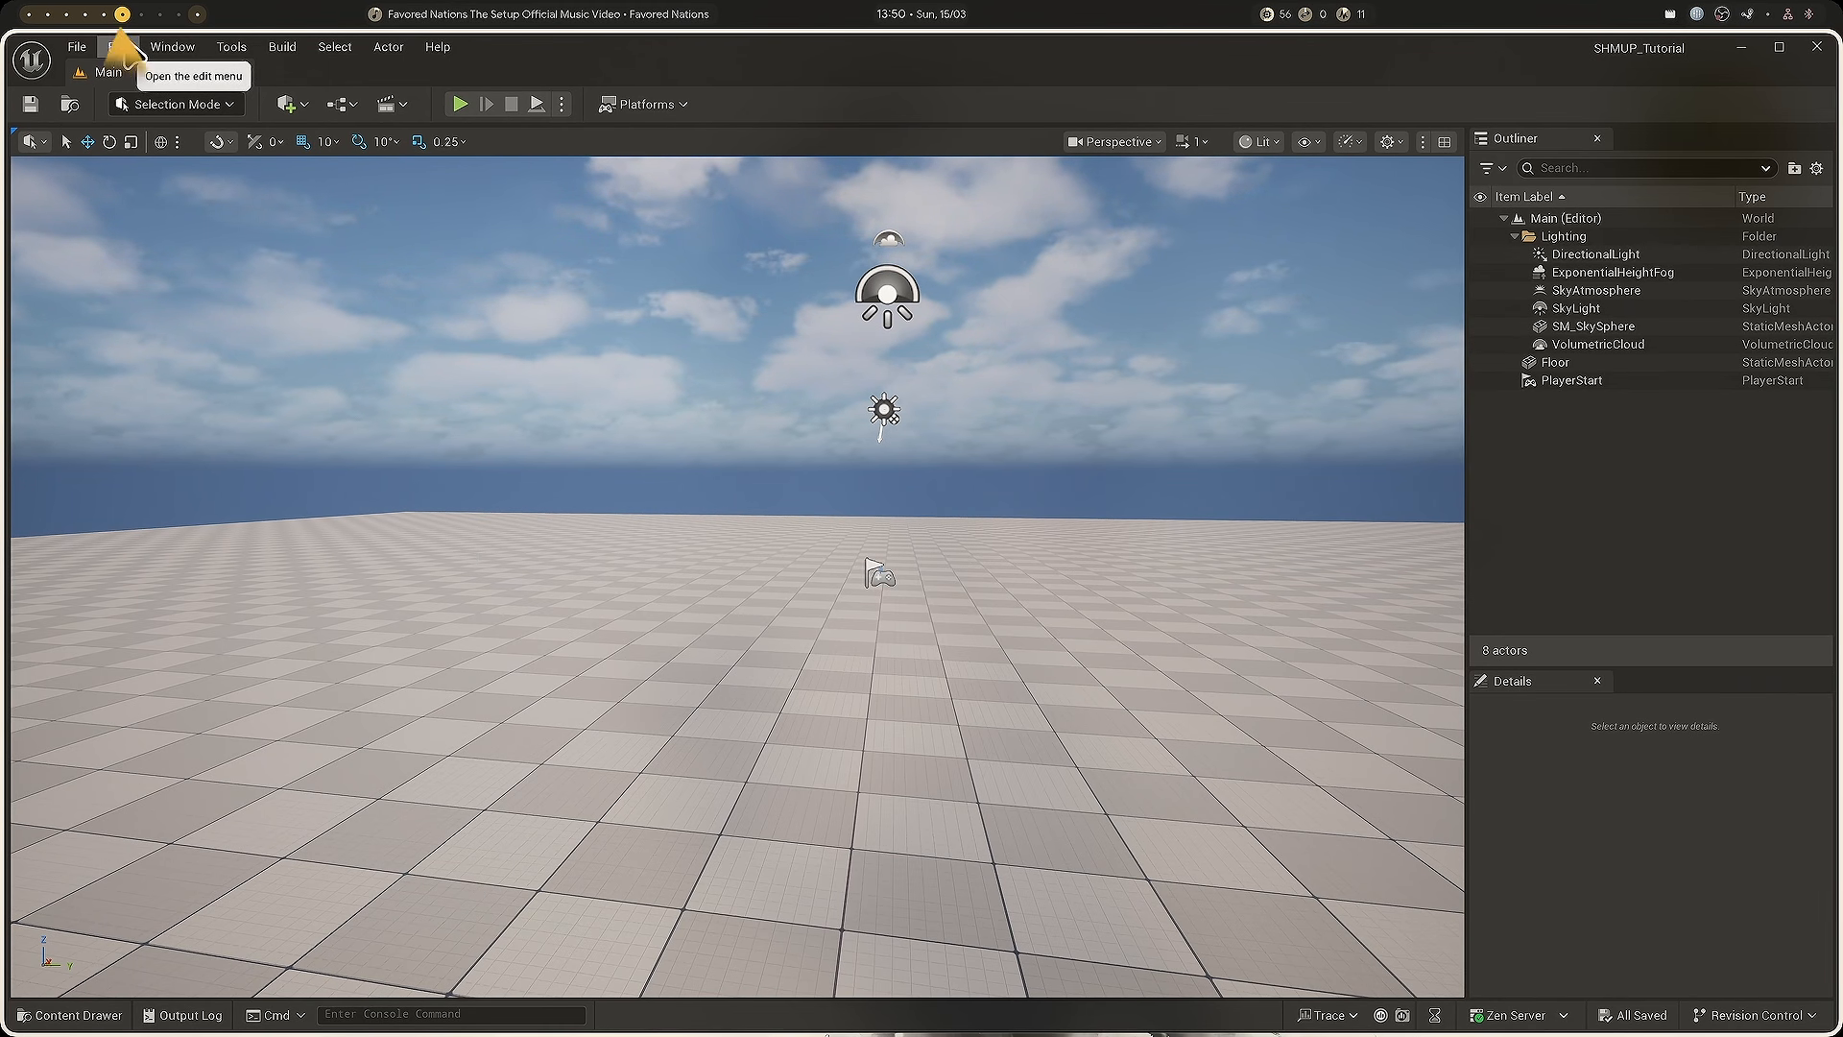
Set both the Editor Startup Map and the Game Default Map to Main in the project's Maps & Modes settings.
left_click(118, 46)
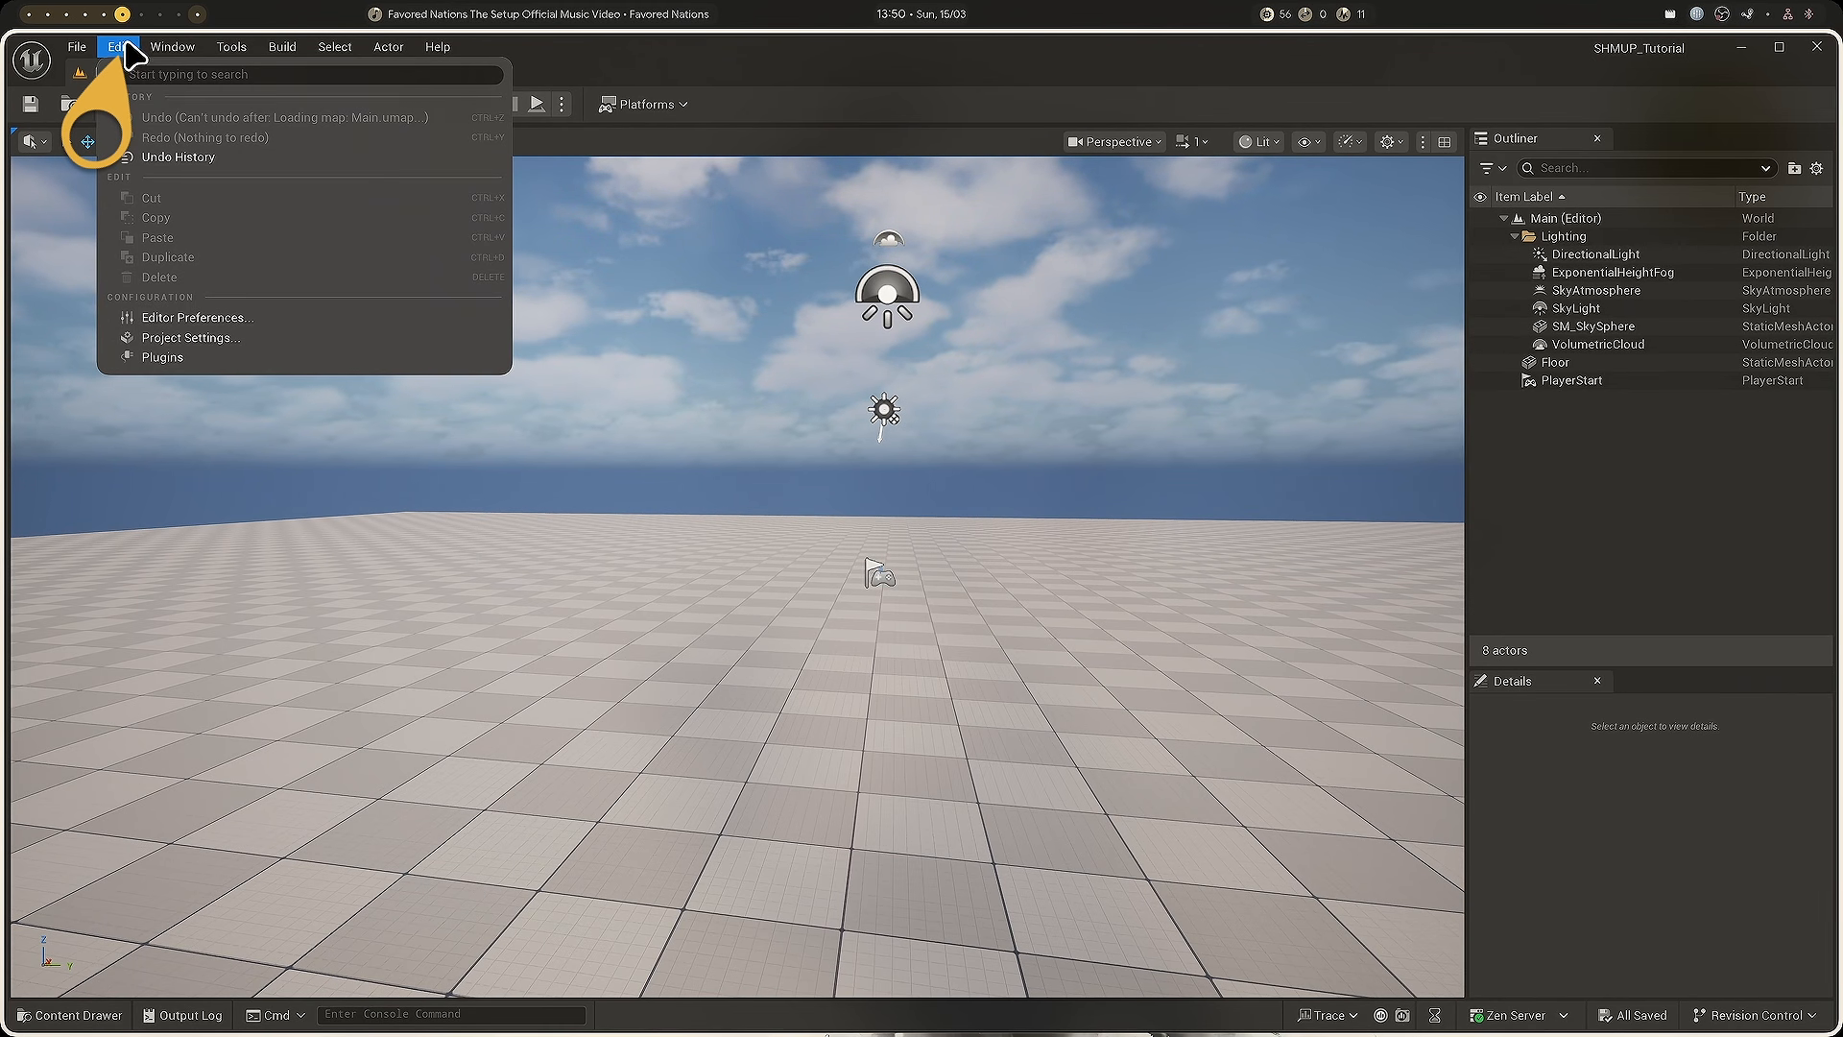
left_click(192, 337)
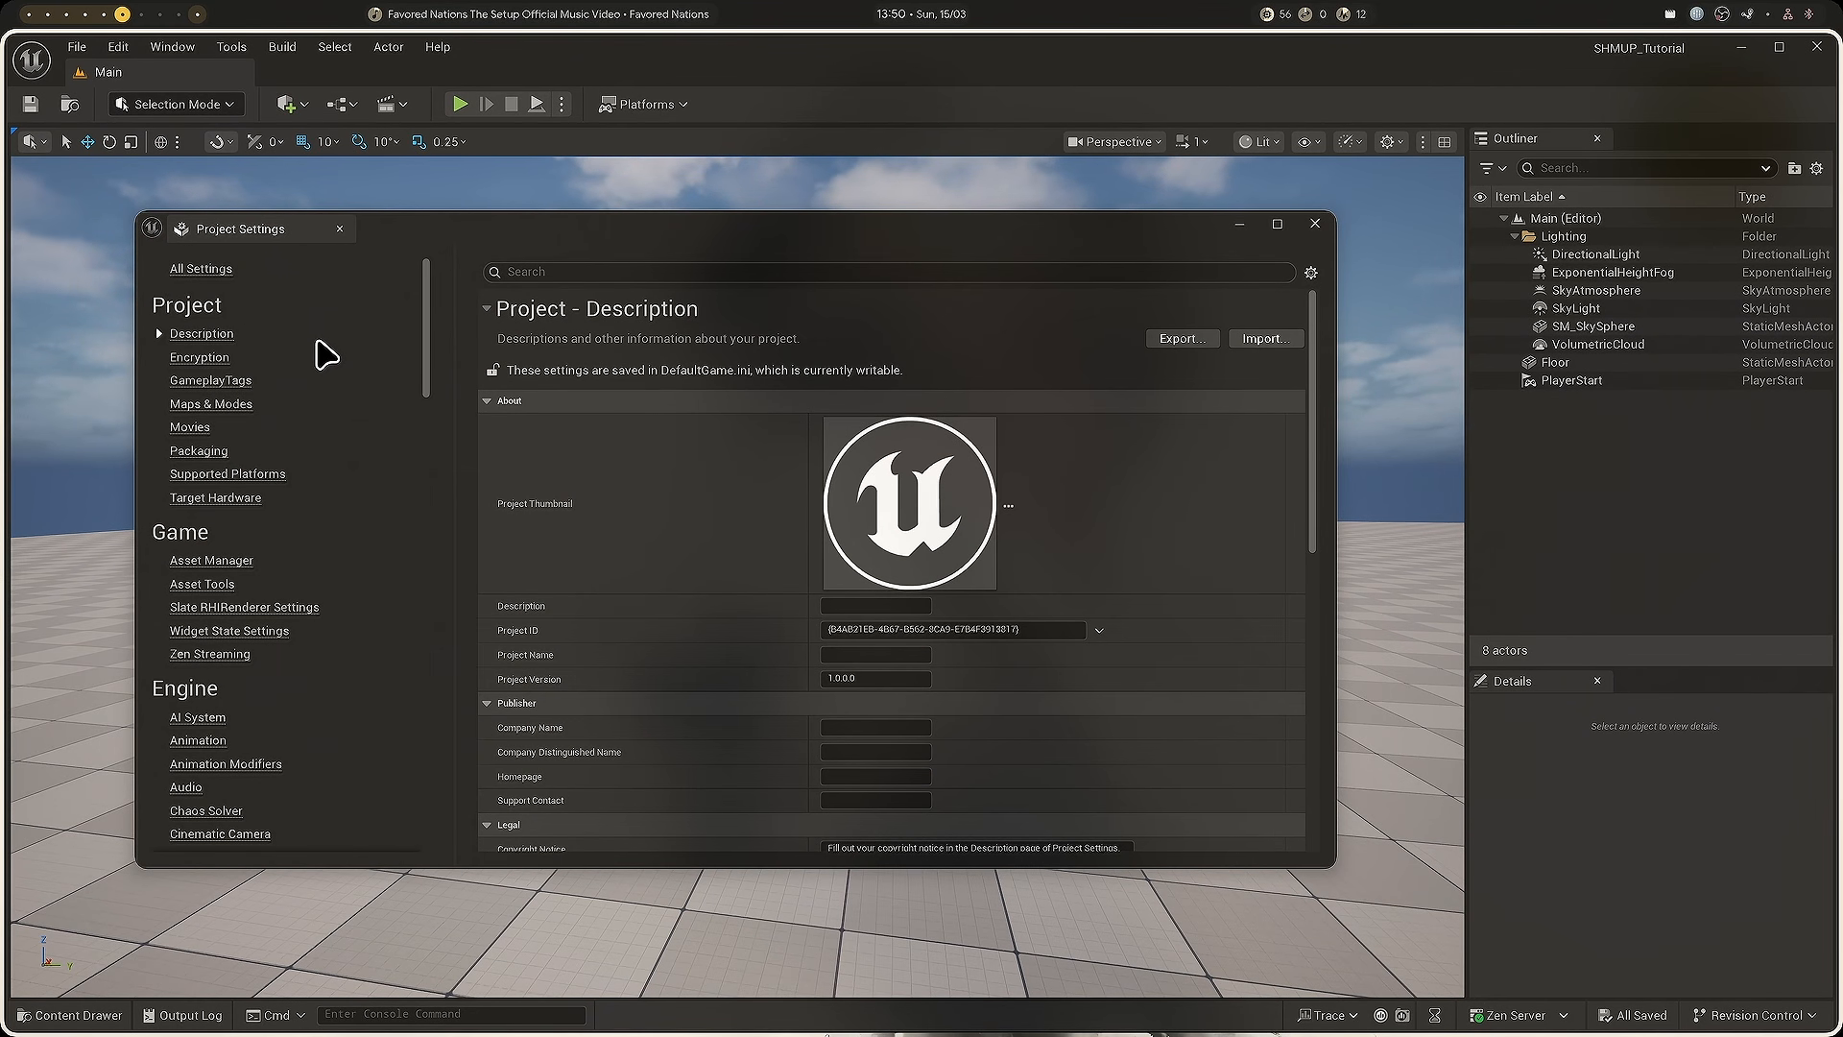
left_click(226, 404)
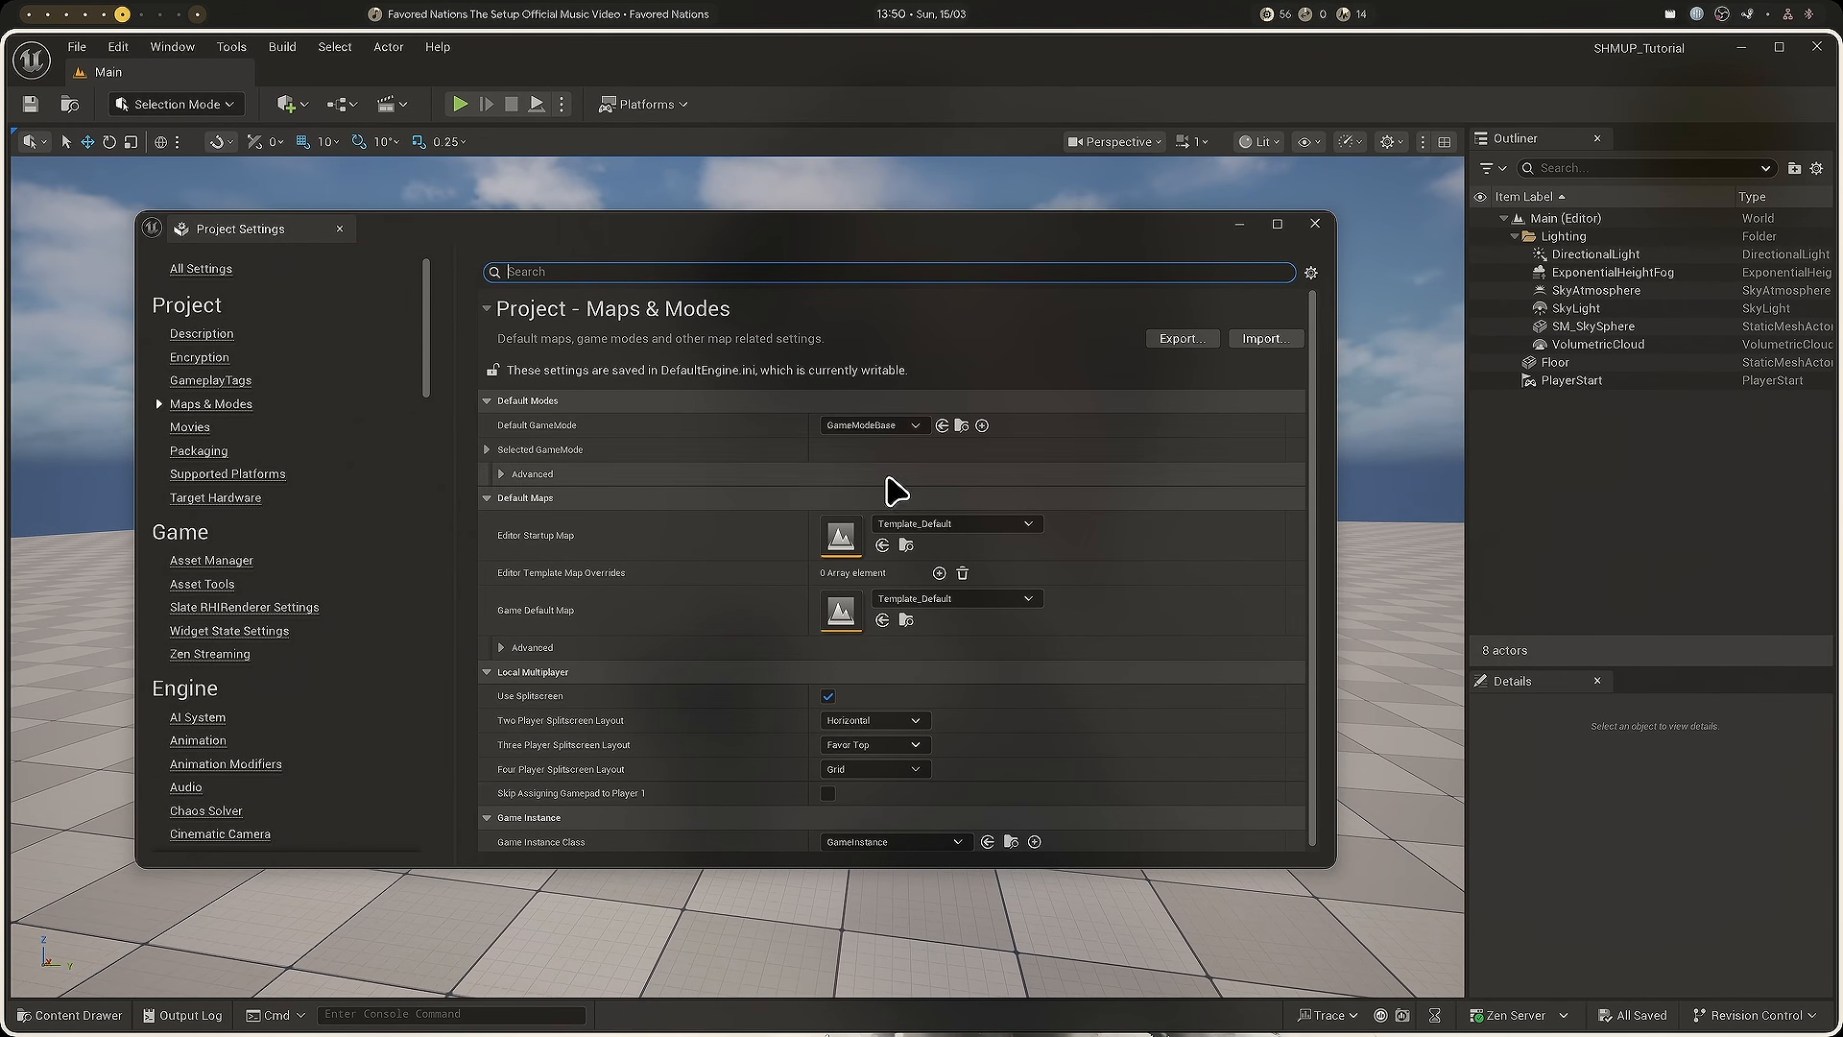
left_click(984, 524)
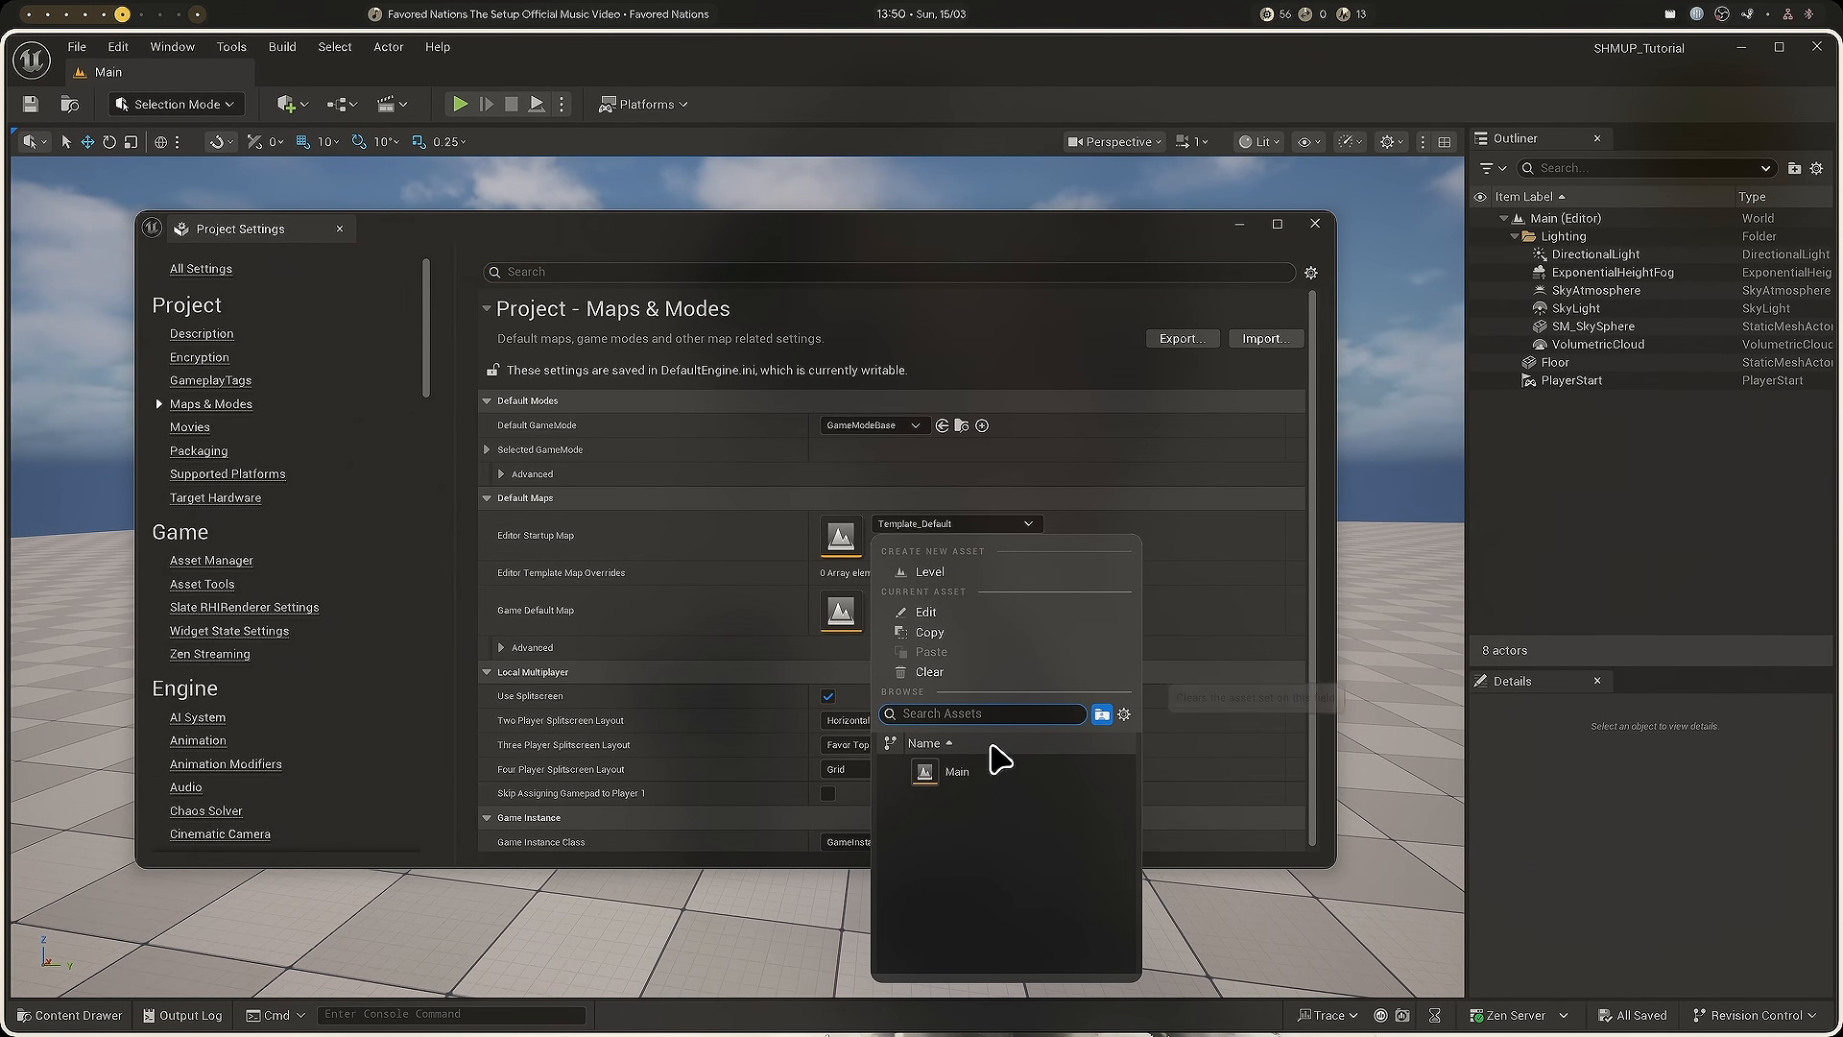
left_click(995, 776)
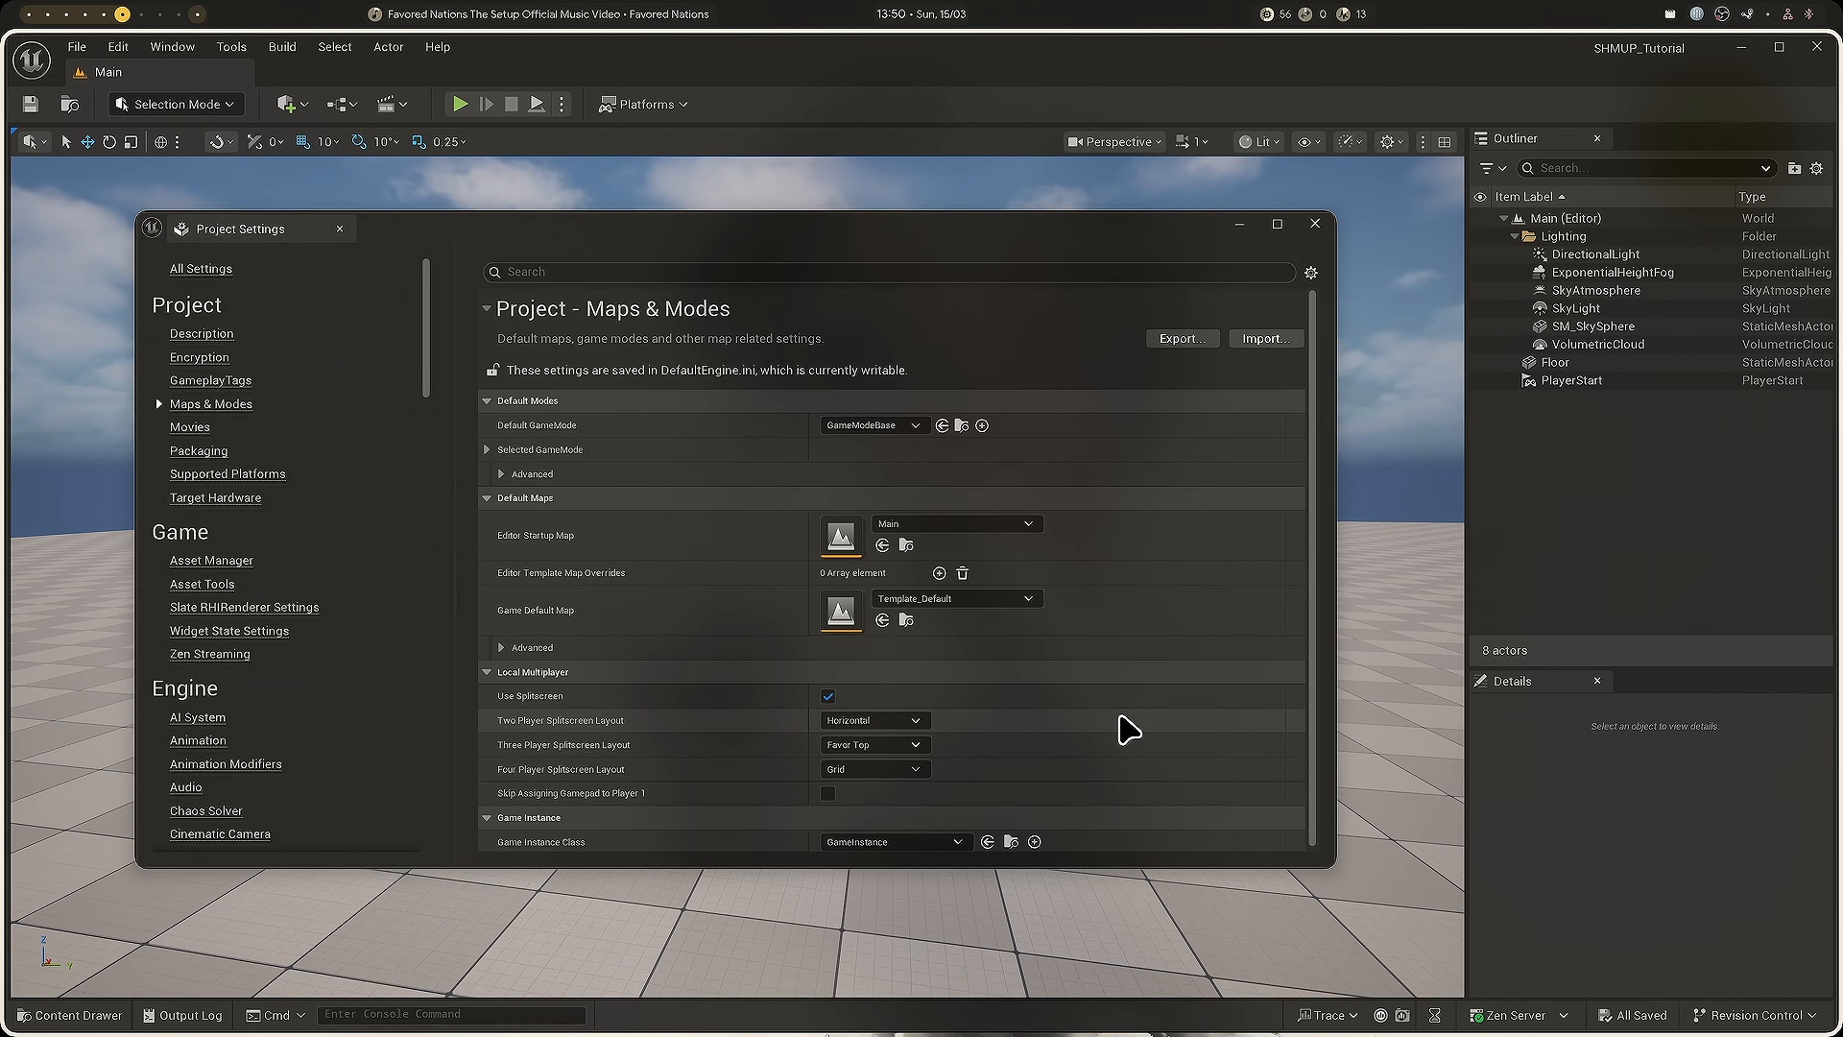
left_click(1025, 600)
left_click(984, 382)
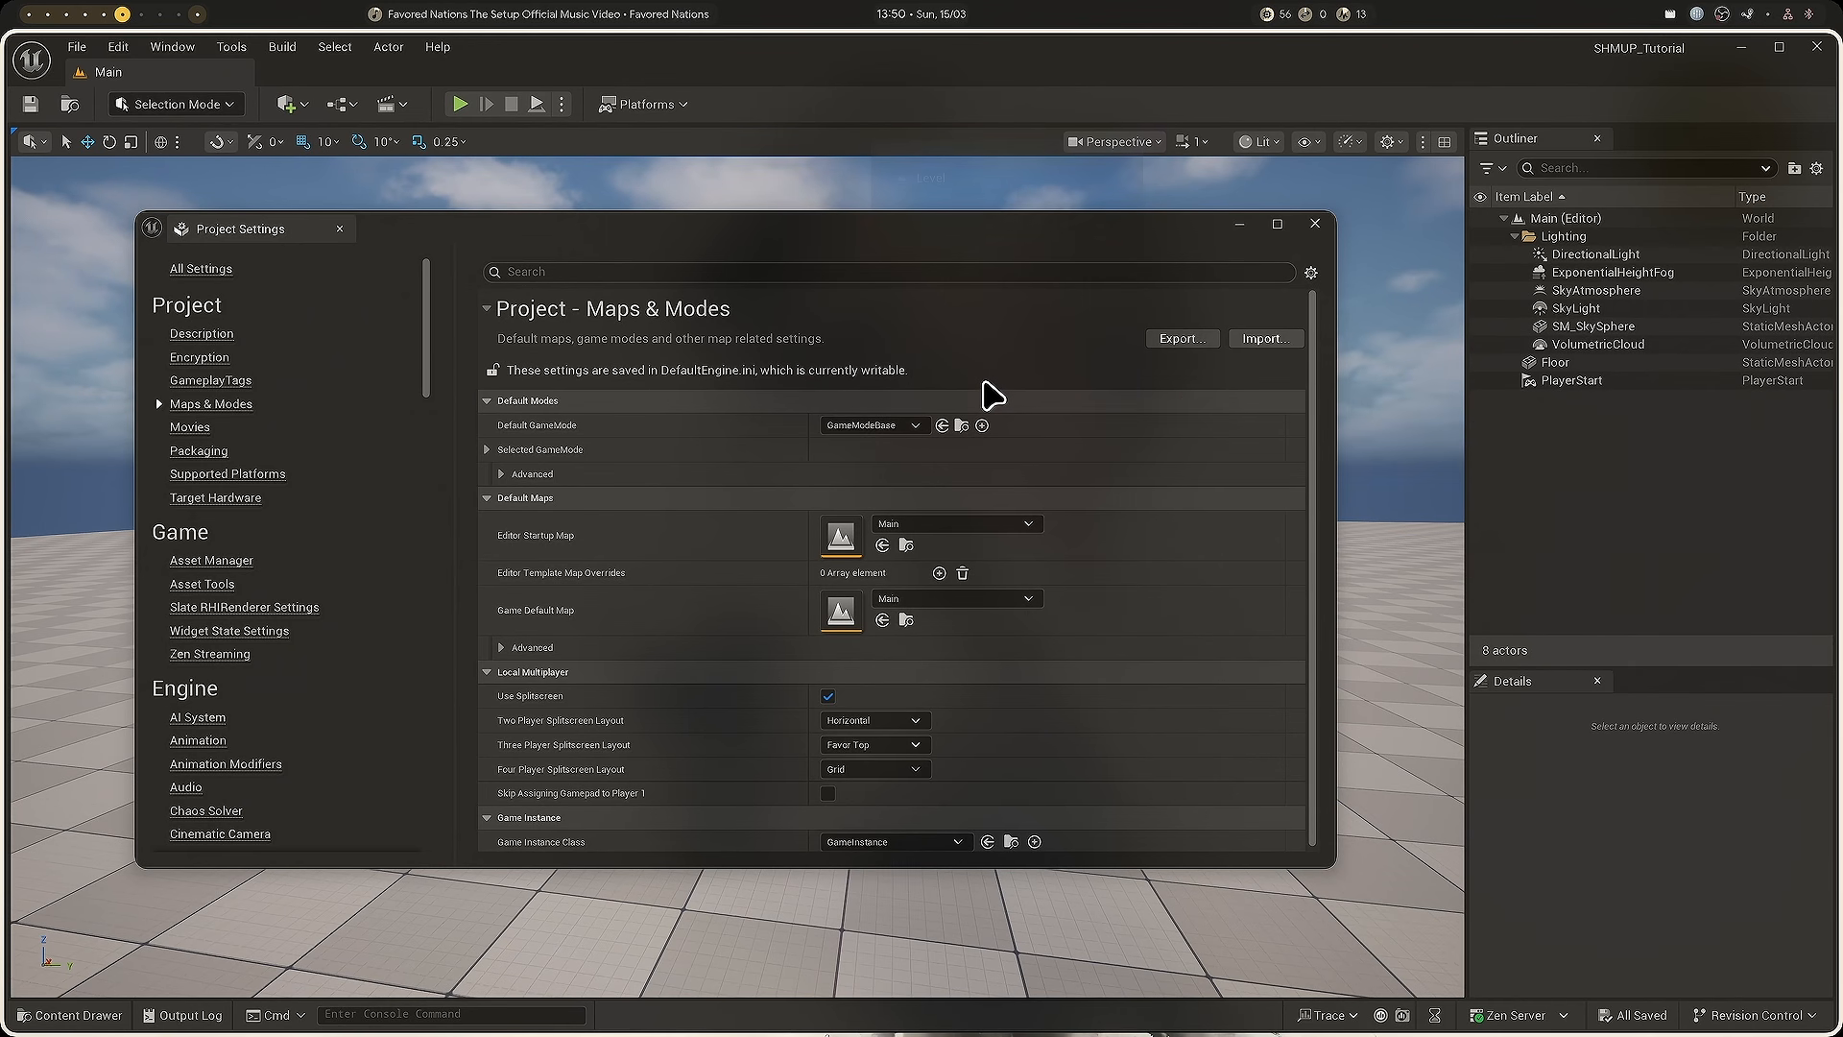